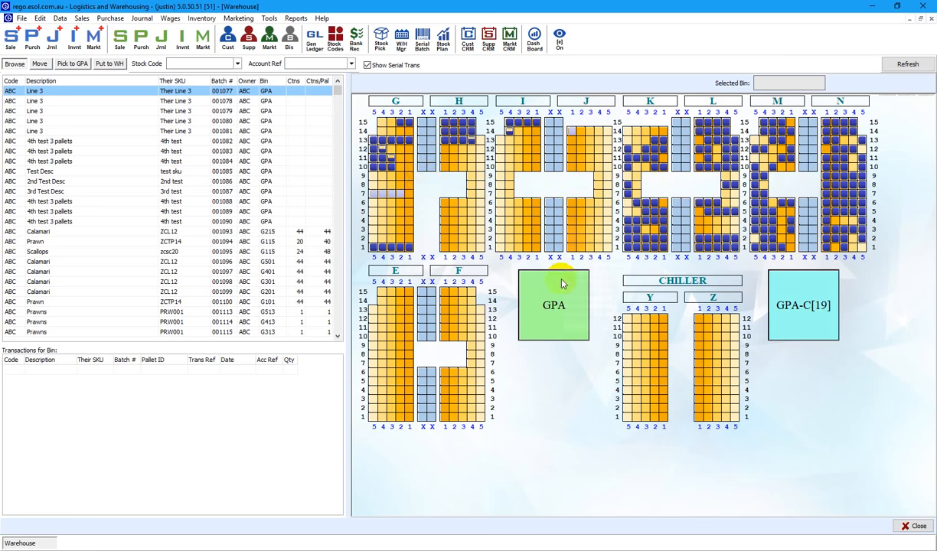
# Browse bins in the GPA, JIT, B2 and M3 racks on the Great Ocean Foods warehouse map.
pyautogui.moveTo(551, 309)
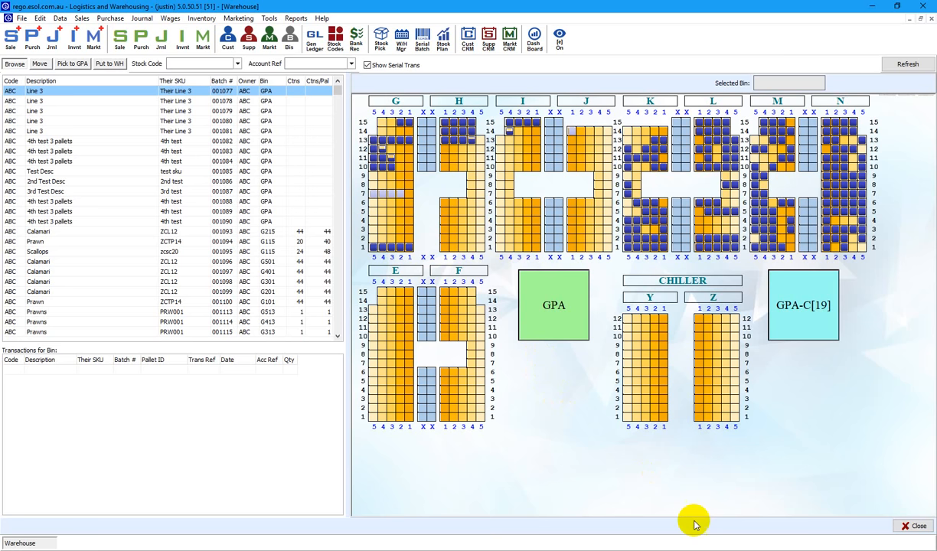
pyautogui.moveTo(652, 548)
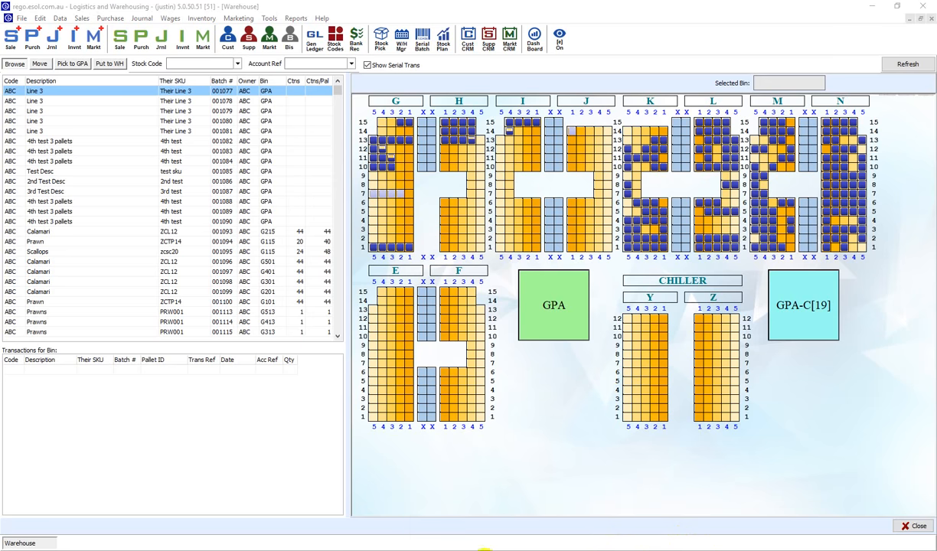
pyautogui.click(484, 548)
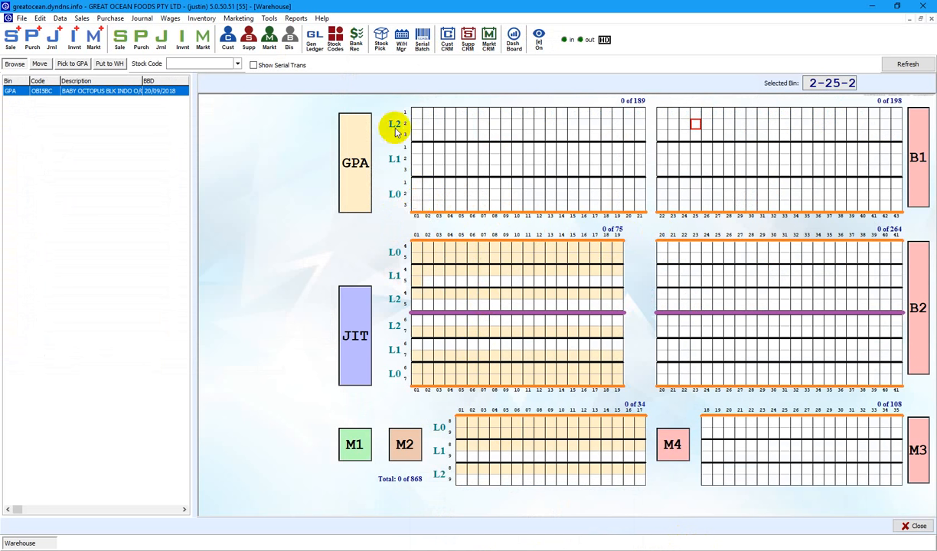
pyautogui.click(429, 194)
pyautogui.click(434, 205)
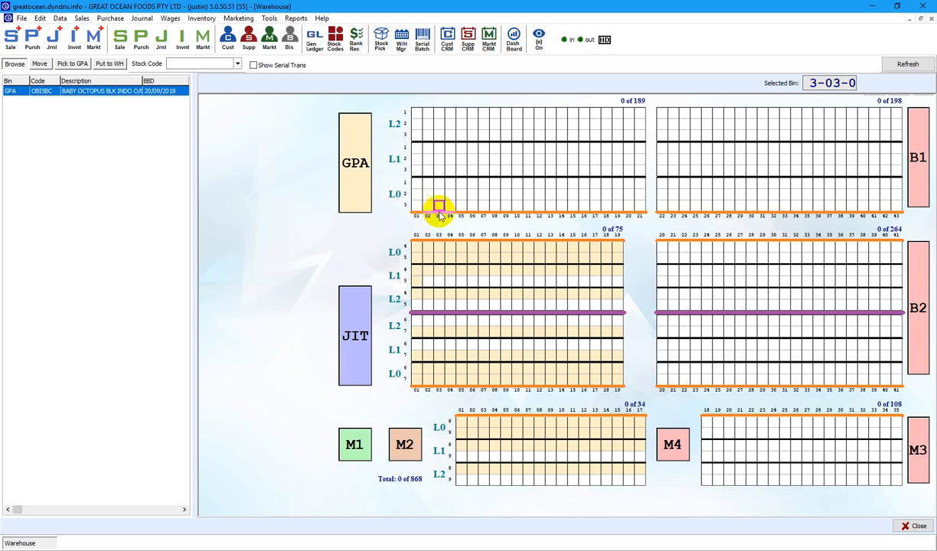
pyautogui.click(439, 196)
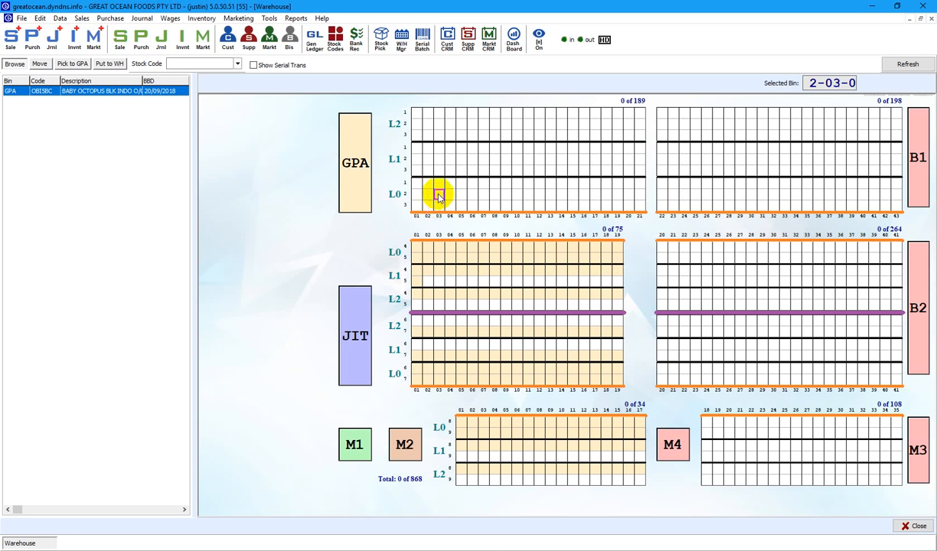
pyautogui.click(437, 184)
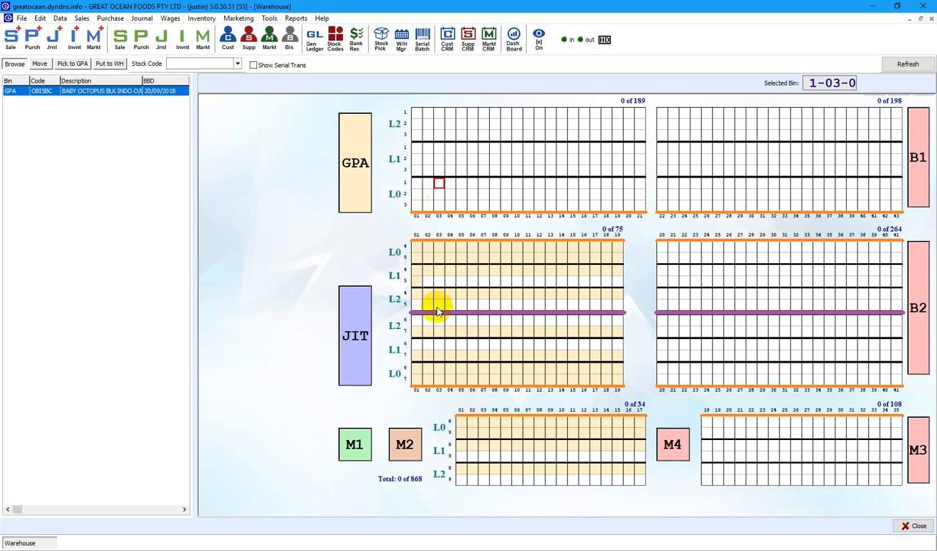
pyautogui.click(437, 302)
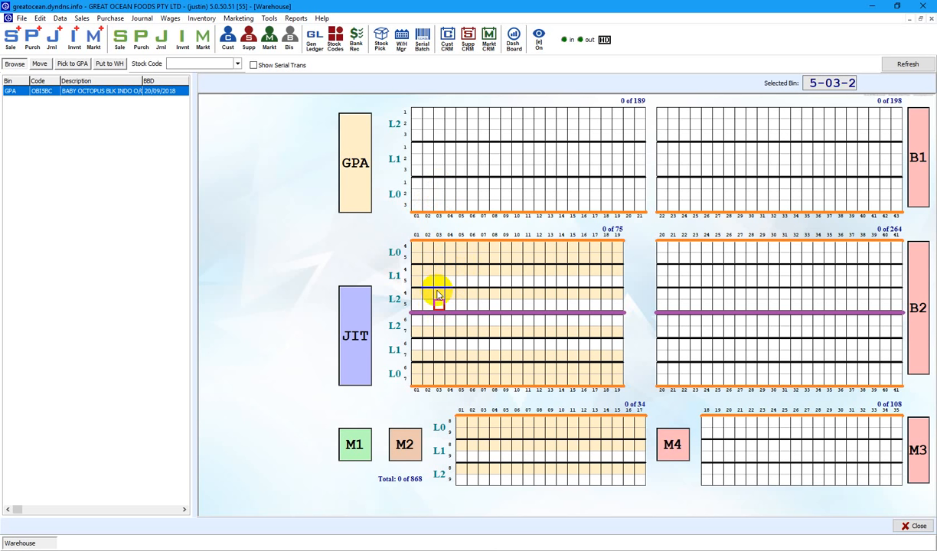
pyautogui.click(437, 305)
pyautogui.click(440, 305)
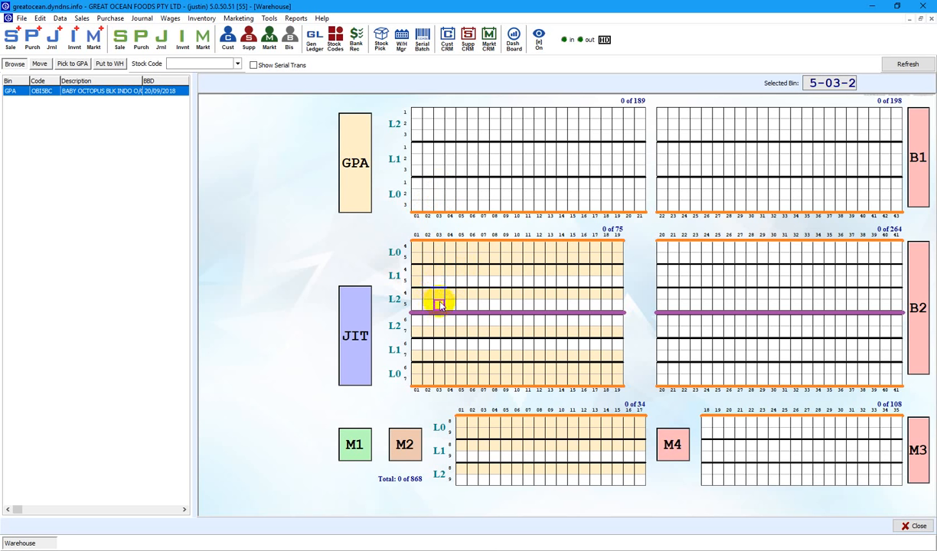
pyautogui.click(672, 355)
pyautogui.click(672, 345)
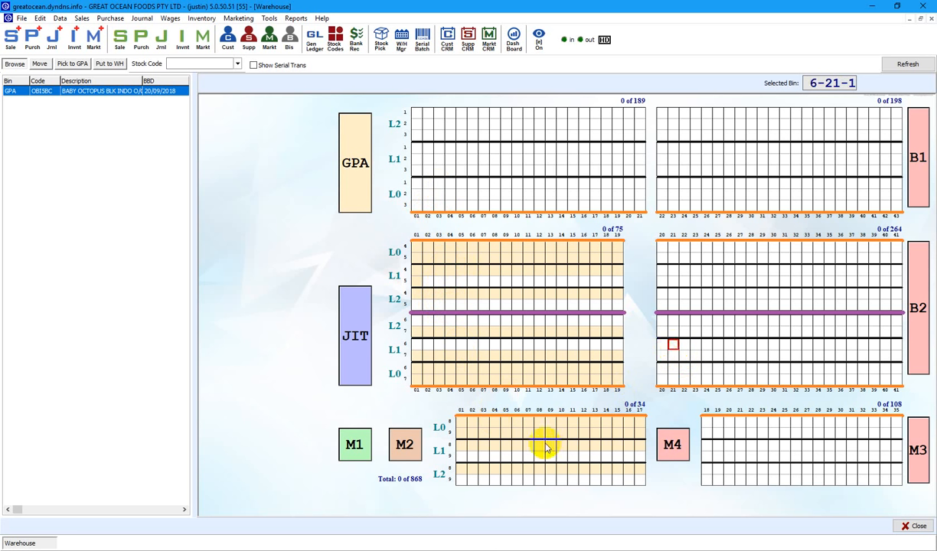
pyautogui.click(731, 427)
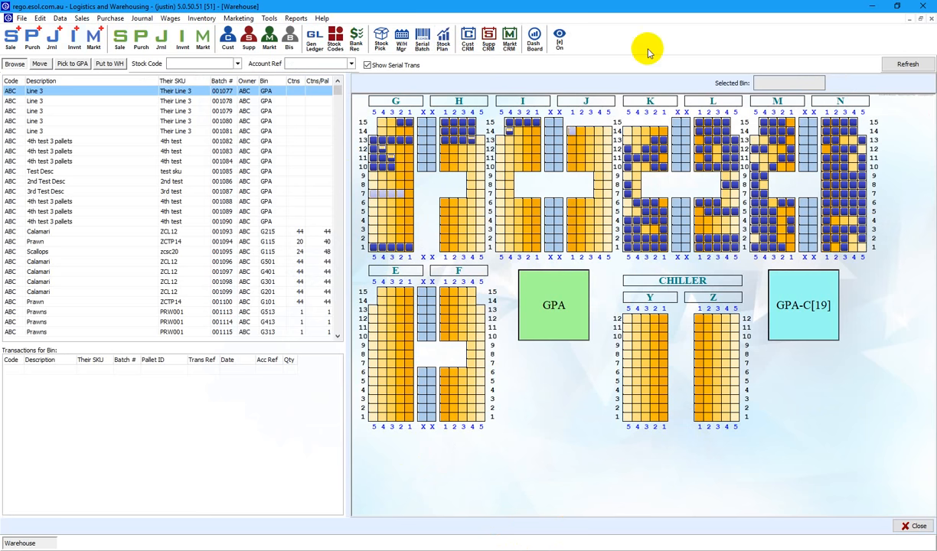
# Create a Notify IN sales notification for account ABC and open the first line's stock code list.
pyautogui.click(11, 39)
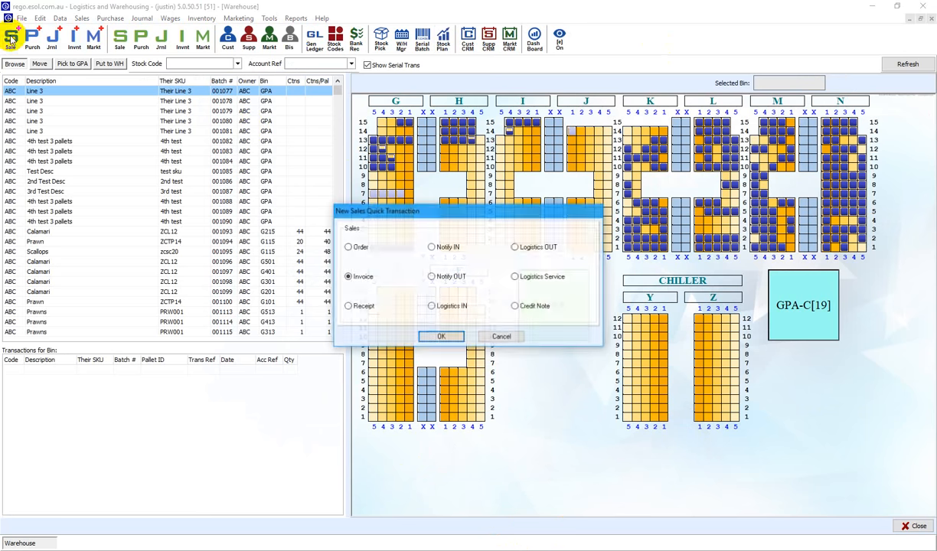
pyautogui.click(431, 246)
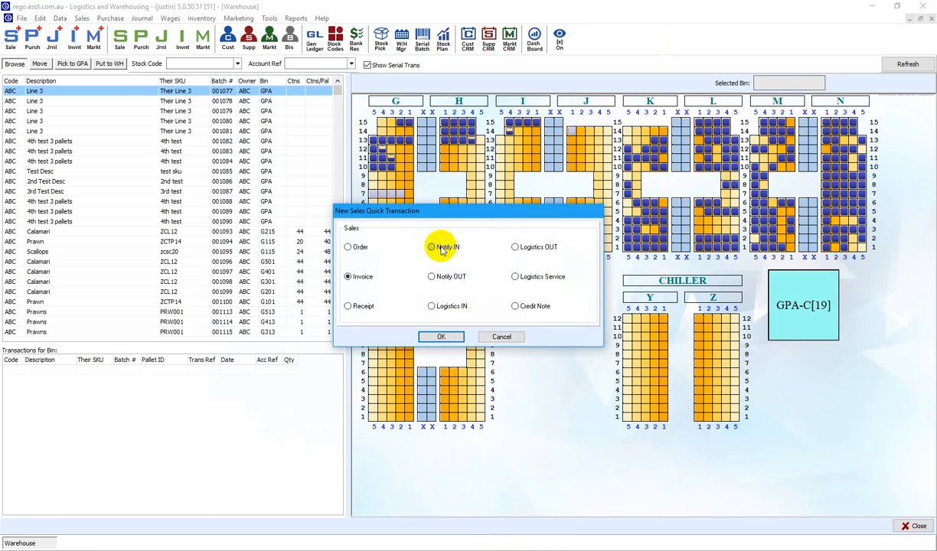
pyautogui.click(439, 337)
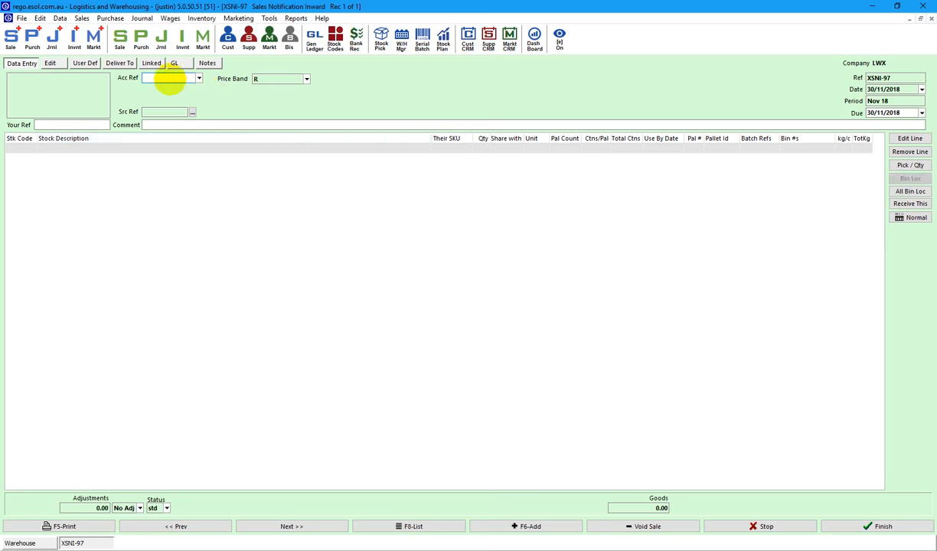
pyautogui.click(170, 79)
pyautogui.write('abc')
pyautogui.press('Tab')
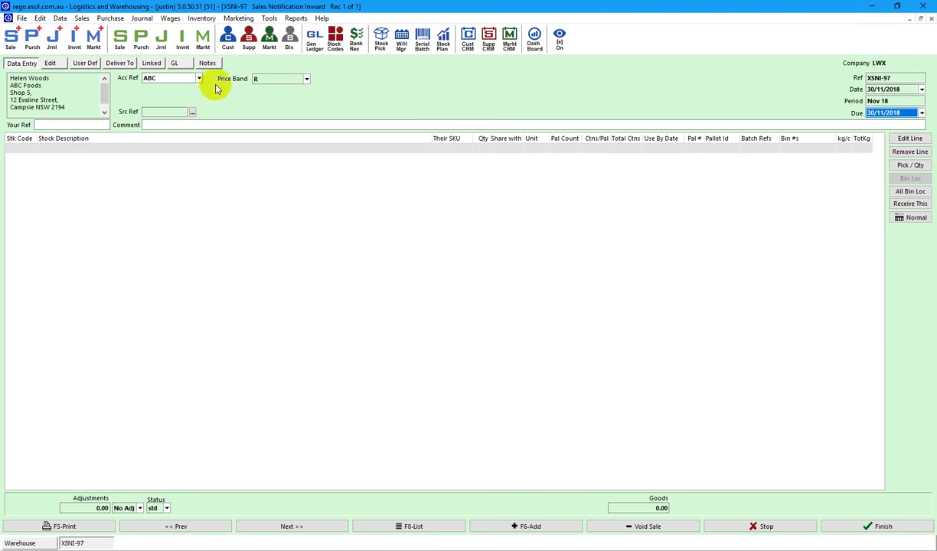
pyautogui.click(74, 149)
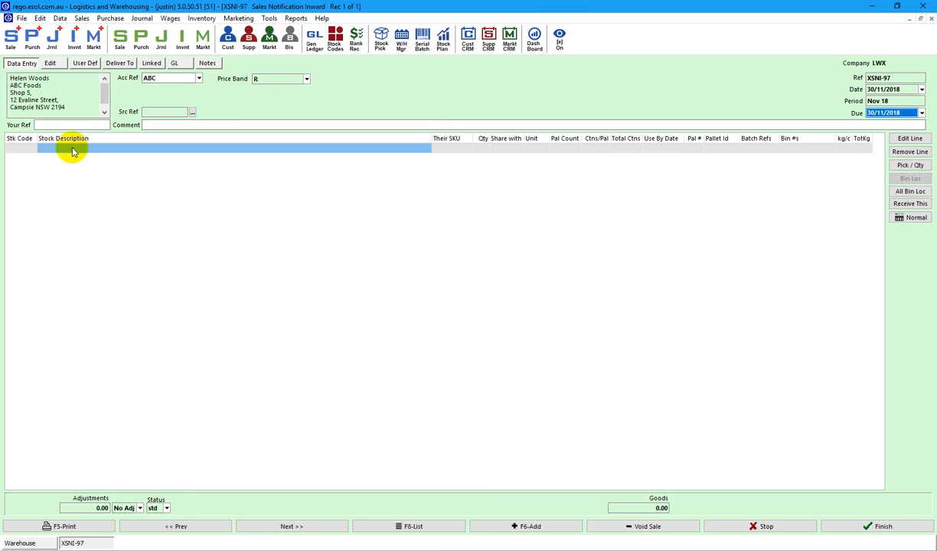
pyautogui.click(21, 148)
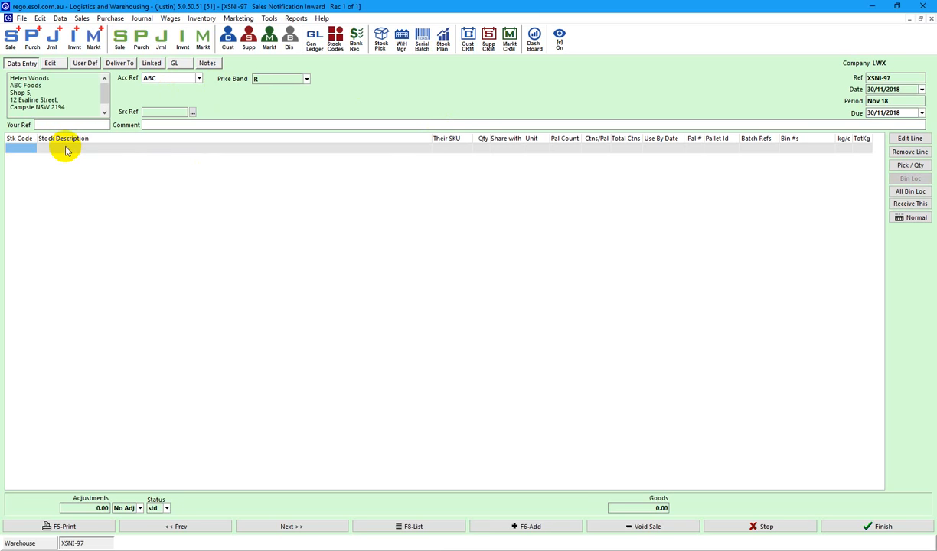
pyautogui.press('Return')
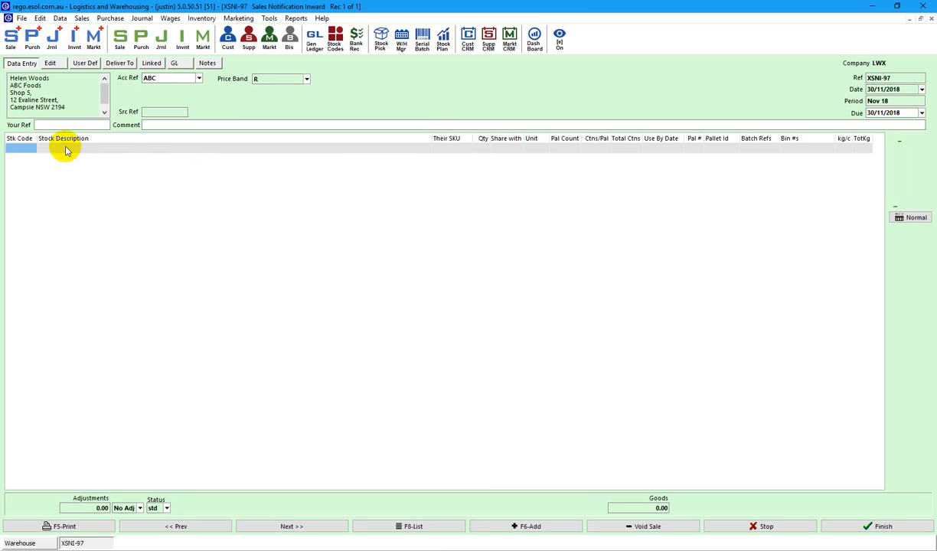
# Scroll the Select a Stock Code list and pick ABC for the first line.
pyautogui.click(59, 271)
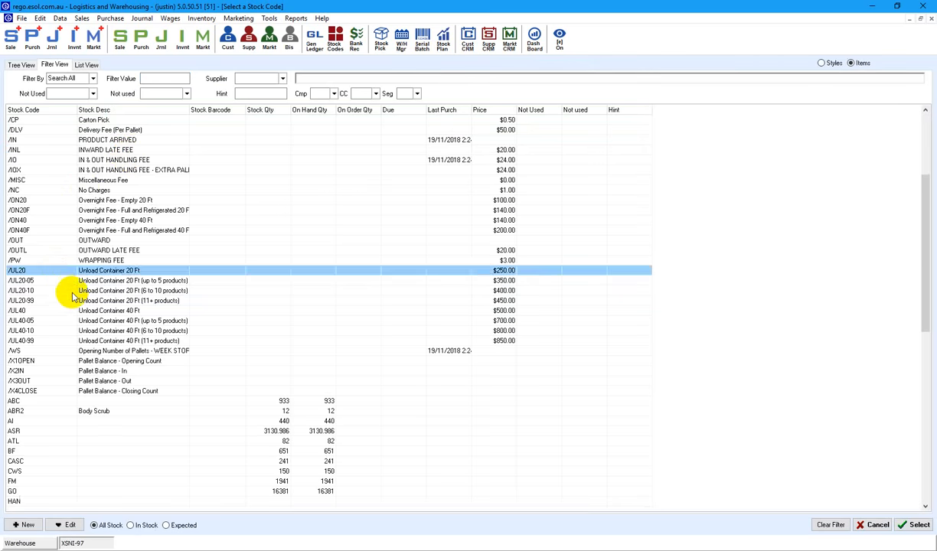
pyautogui.scroll(-6, 75, 303)
pyautogui.scroll(-20, 74, 304)
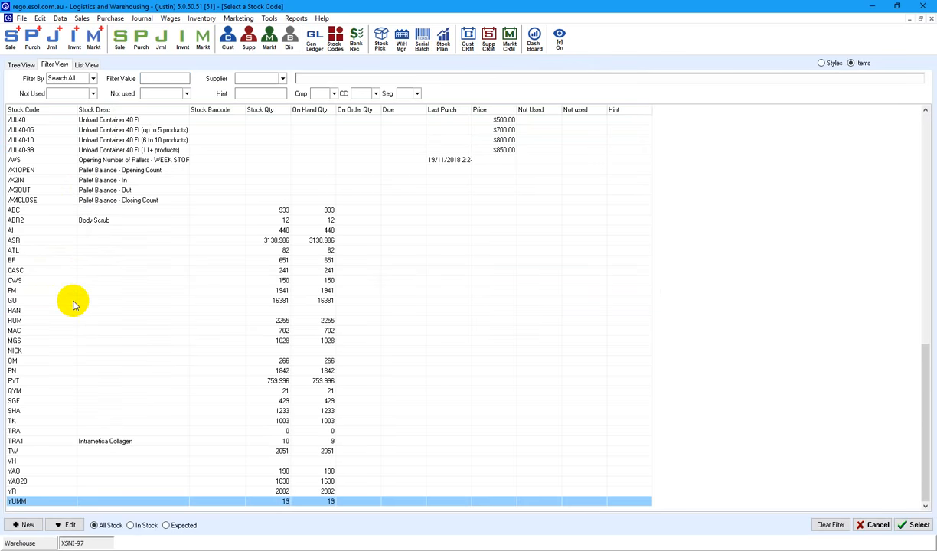
pyautogui.click(23, 332)
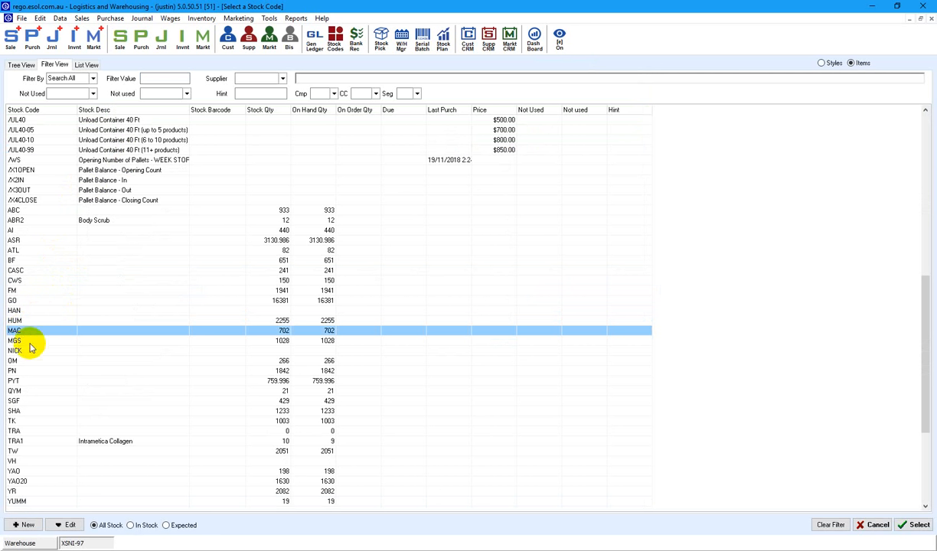
pyautogui.click(22, 241)
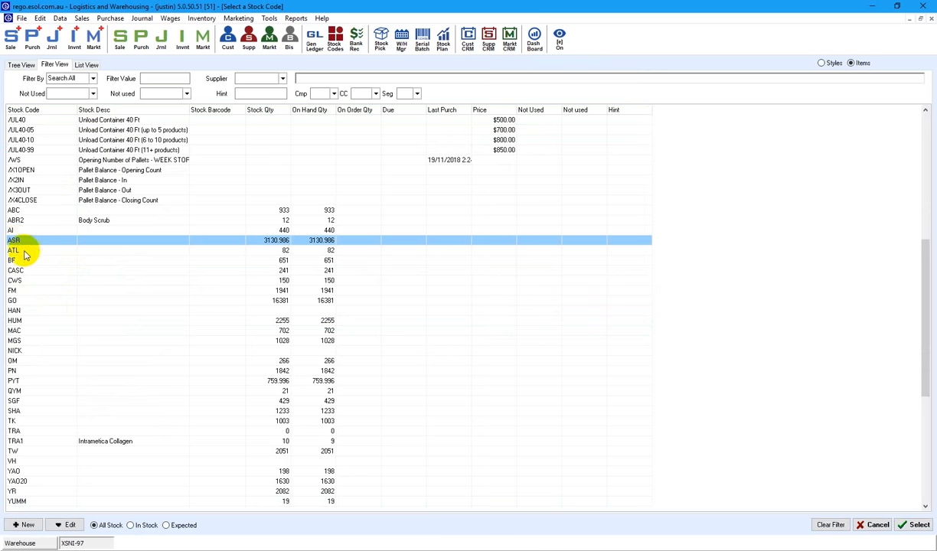
pyautogui.click(16, 209)
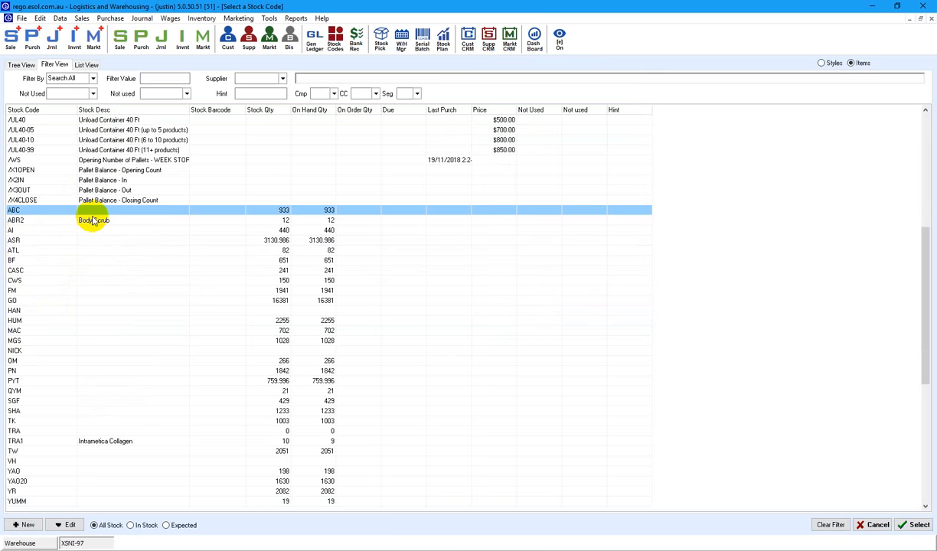
pyautogui.press('Escape')
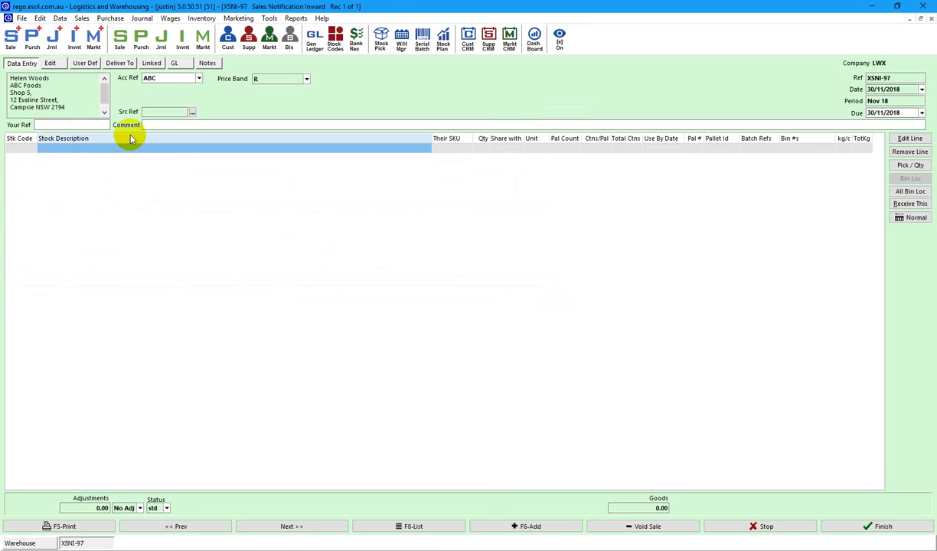
# Enter a Prawns line with SKU PRW001, quantity 3 and unit Pallet.
pyautogui.write('P')
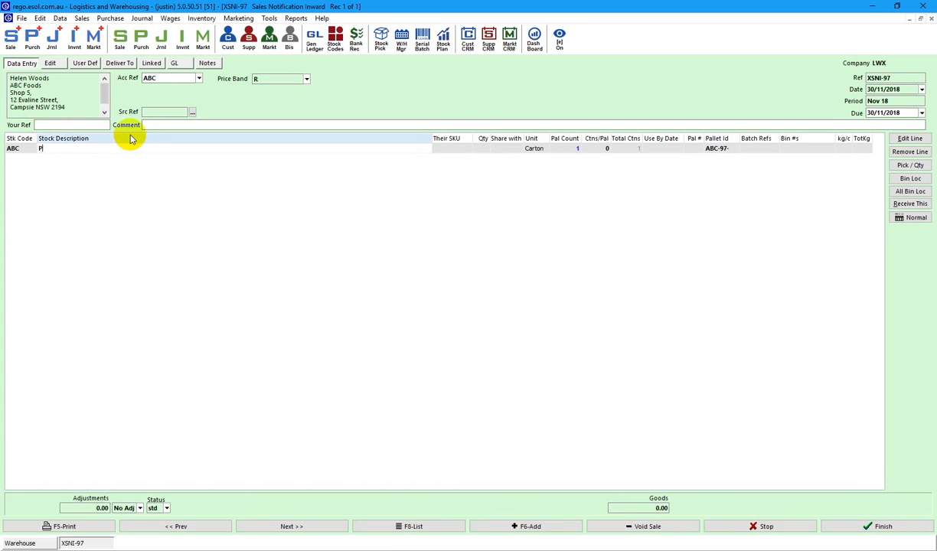
pyautogui.write('rawns')
pyautogui.press('Tab')
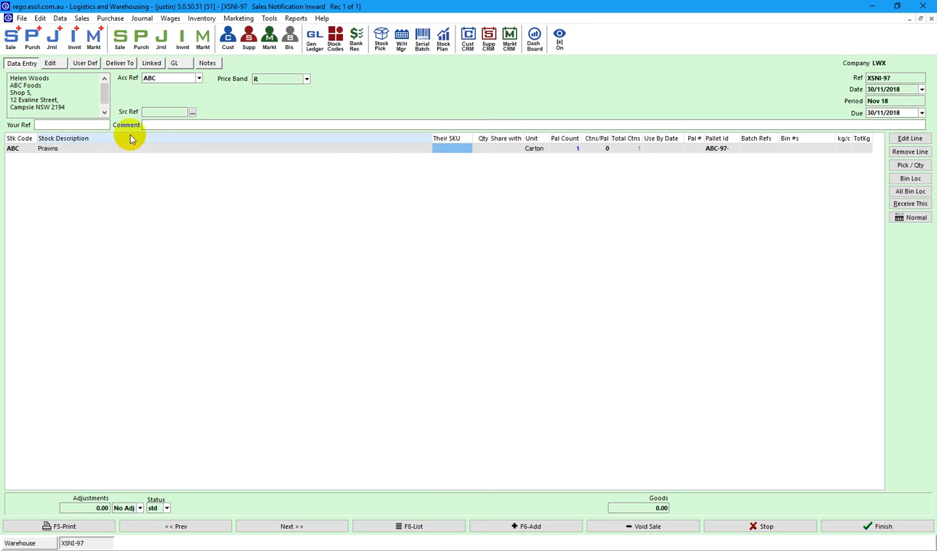
pyautogui.write('PRW001')
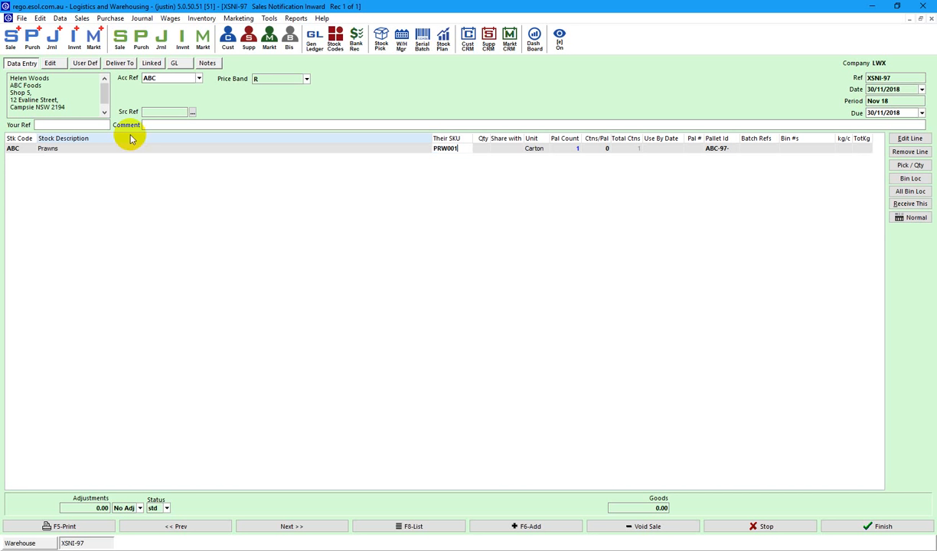
pyautogui.press('Tab')
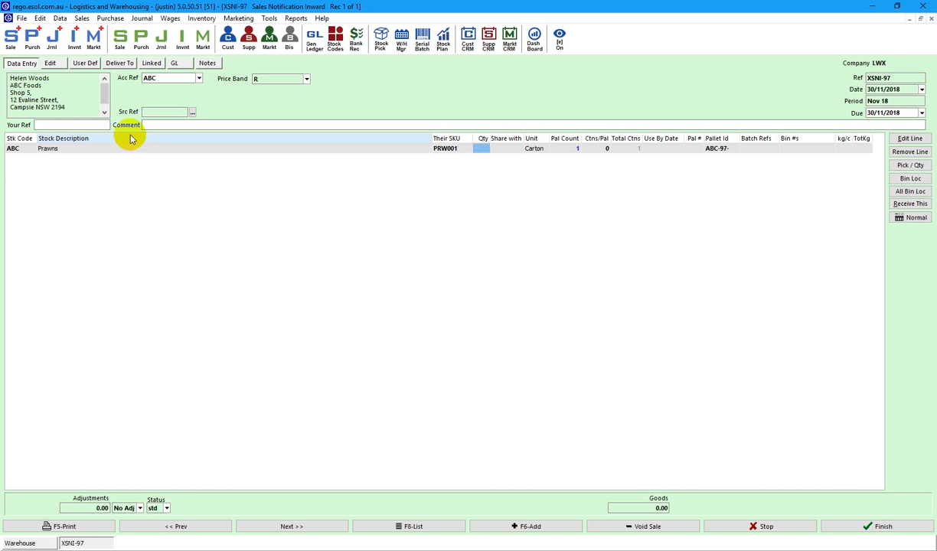
pyautogui.write('3')
pyautogui.press('Tab')
pyautogui.press('Tab')
pyautogui.write('p')
pyautogui.press('Tab')
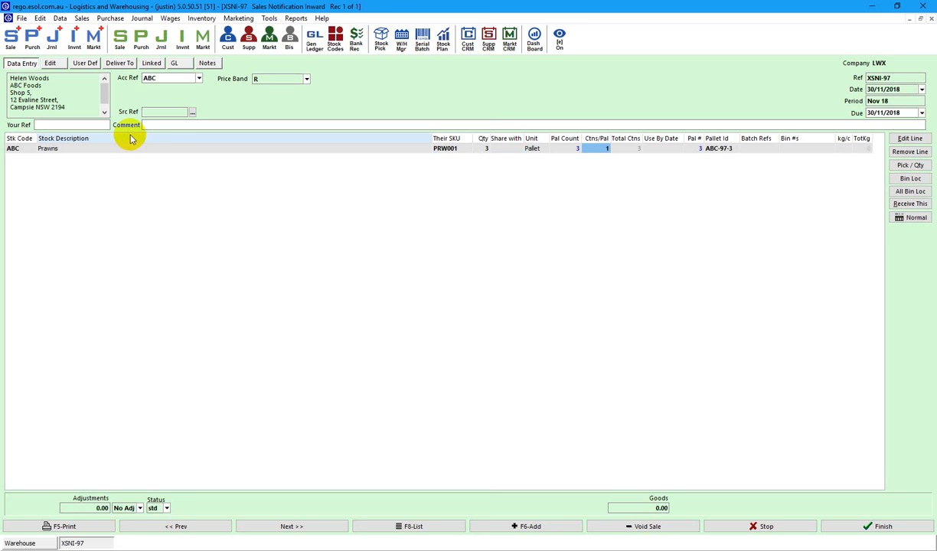
pyautogui.press('Return')
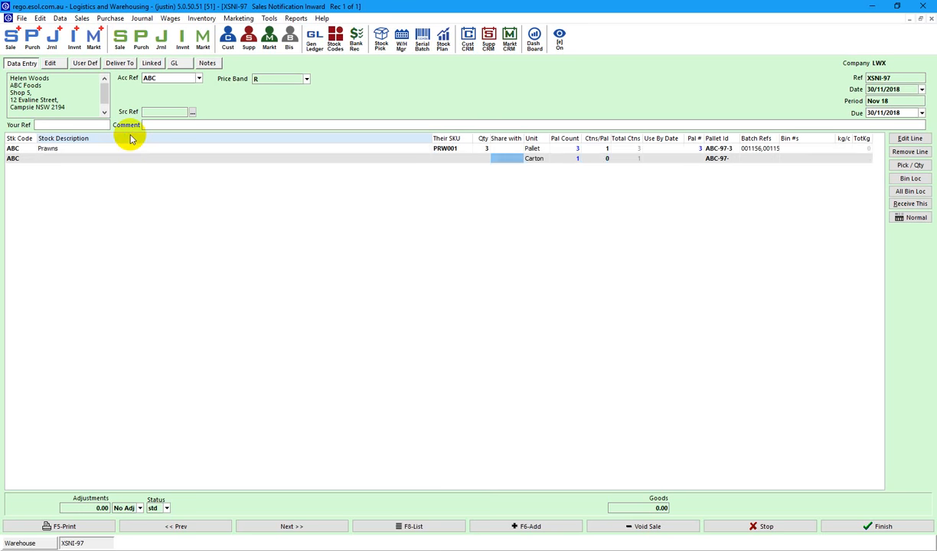
# Add a Calamari line with SKU CAL001 and quantity 40.
pyautogui.write('C')
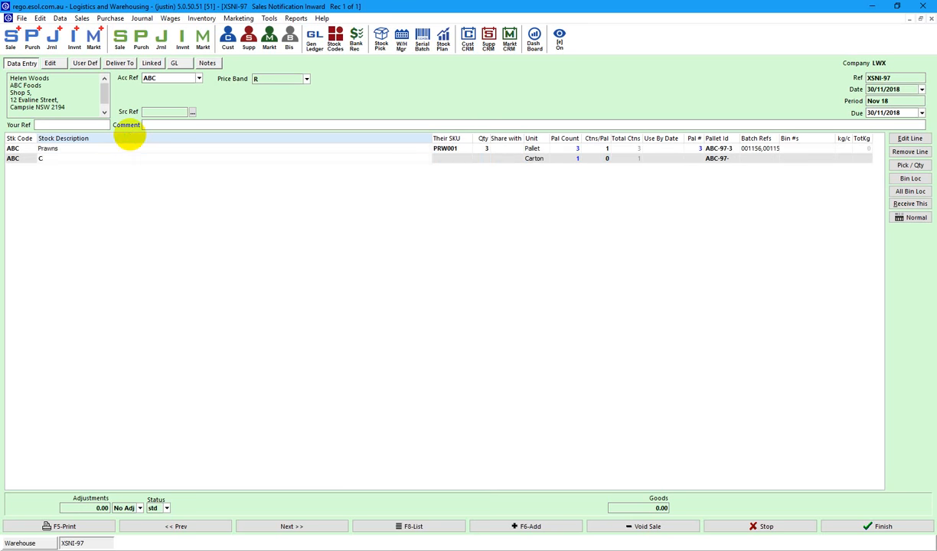
pyautogui.write('alamari')
pyautogui.press('Return')
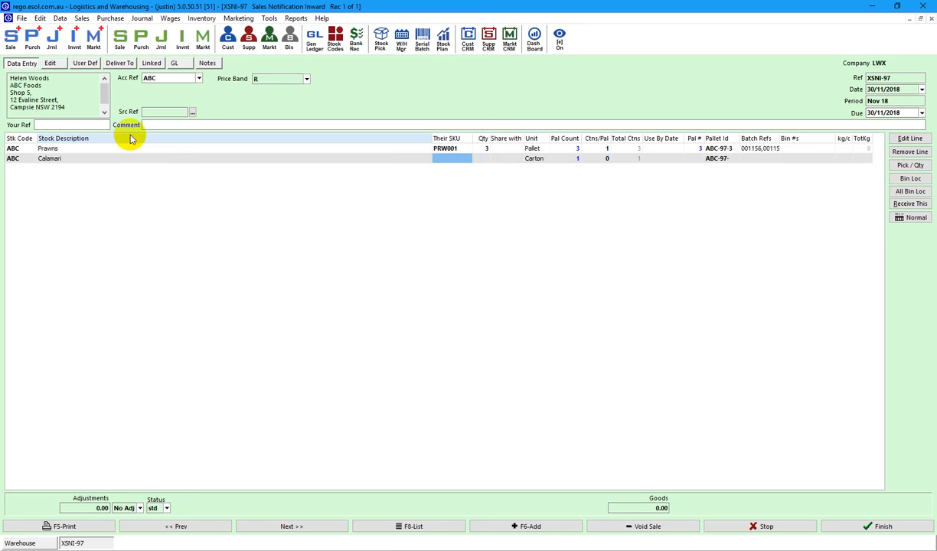
pyautogui.write('CAL001')
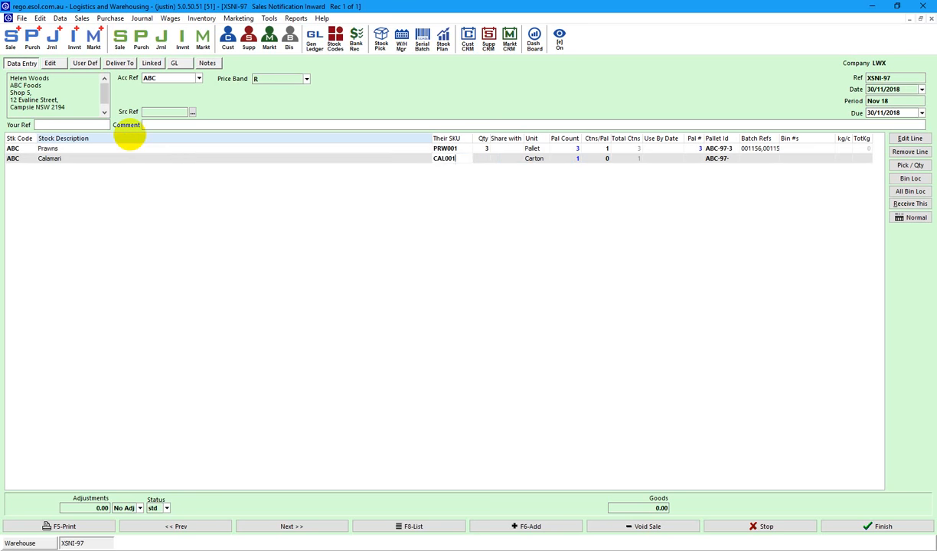
pyautogui.press('Return')
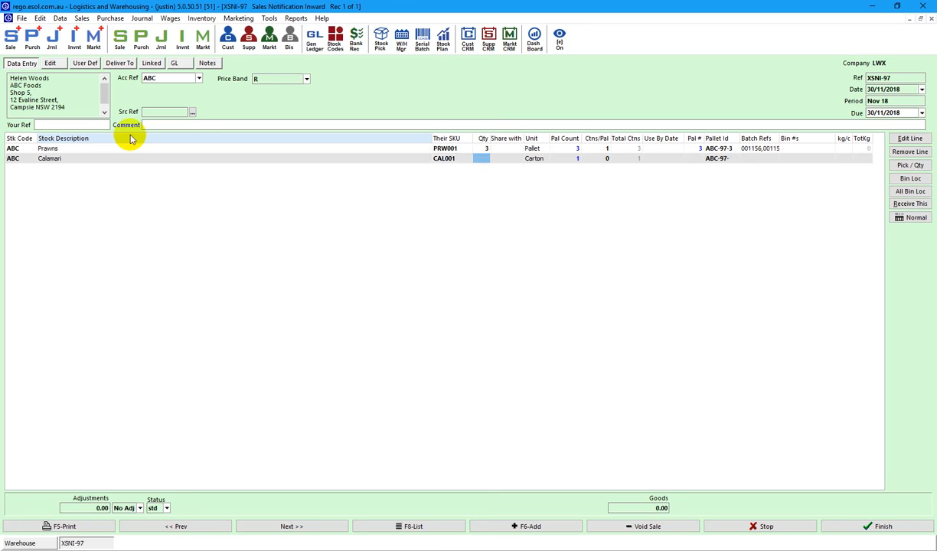
pyautogui.write('40')
pyautogui.press('Return')
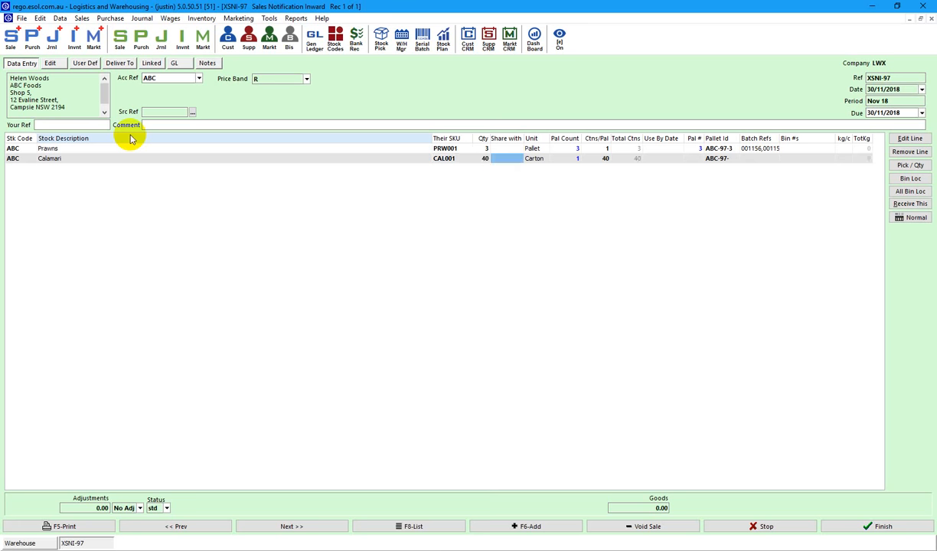
pyautogui.press('Return')
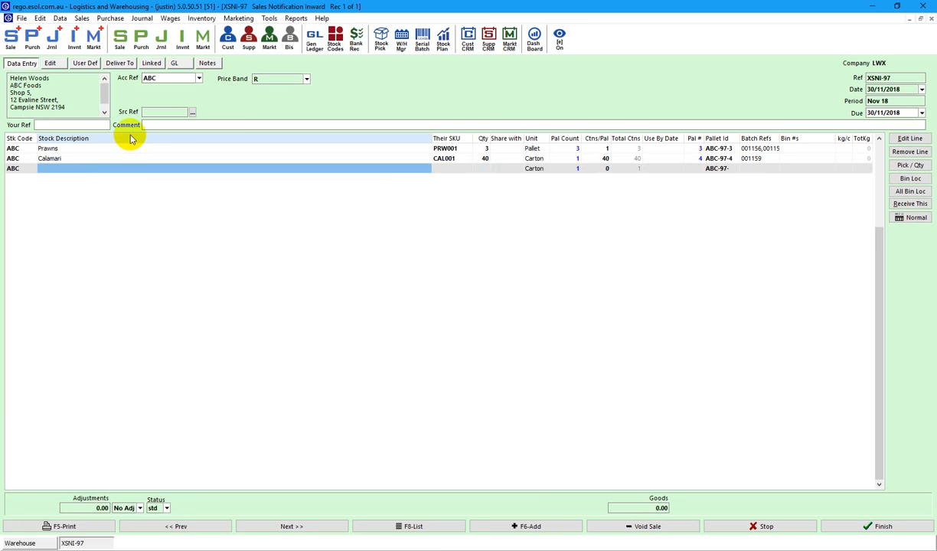
# Add a Scallops line with SKU SCA001, quantity 20, sharing a pallet two ways.
pyautogui.write('Sc')
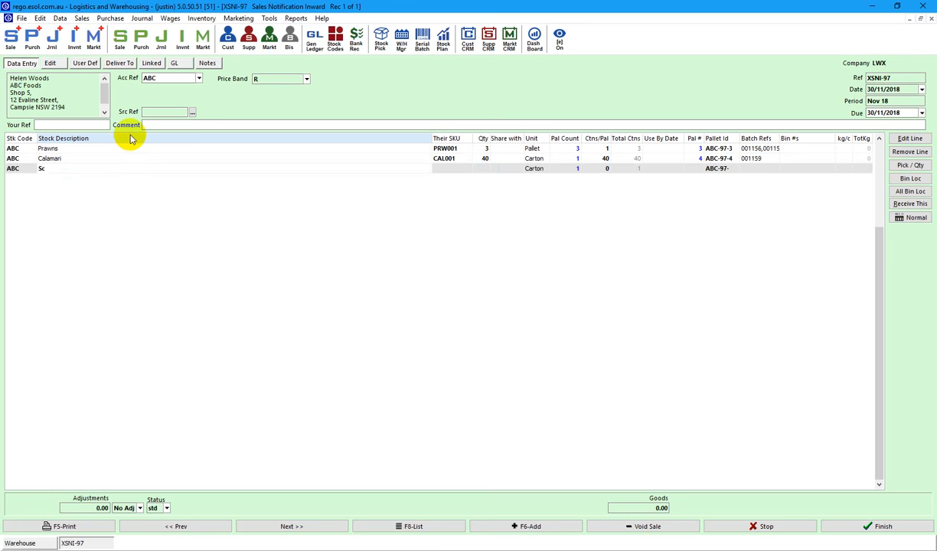
pyautogui.write('allops')
pyautogui.press('Tab')
pyautogui.write('S')
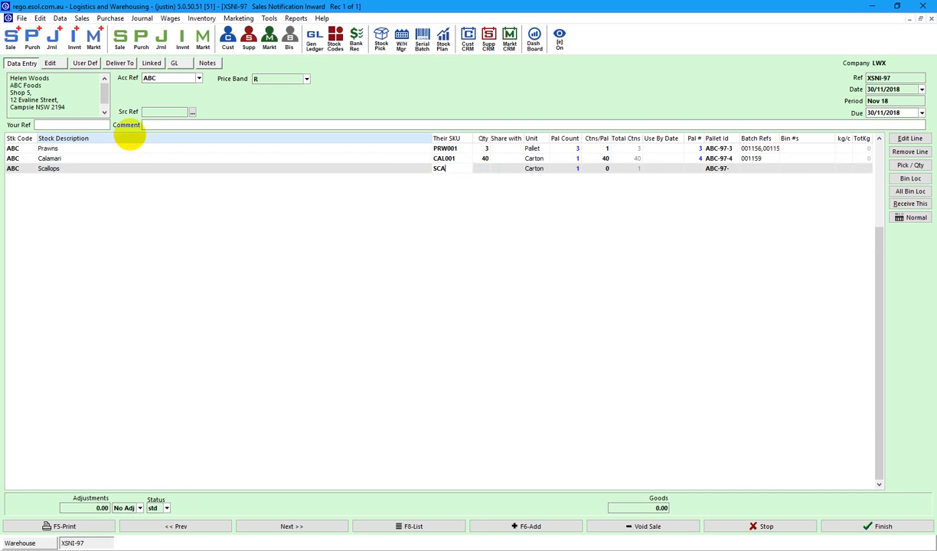
pyautogui.write('CA001')
pyautogui.press('Tab')
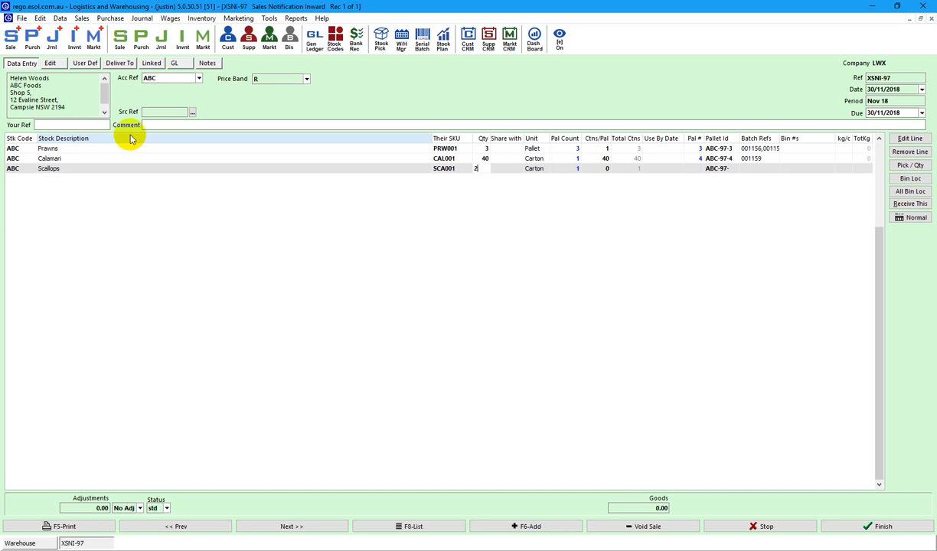
pyautogui.press('Tab')
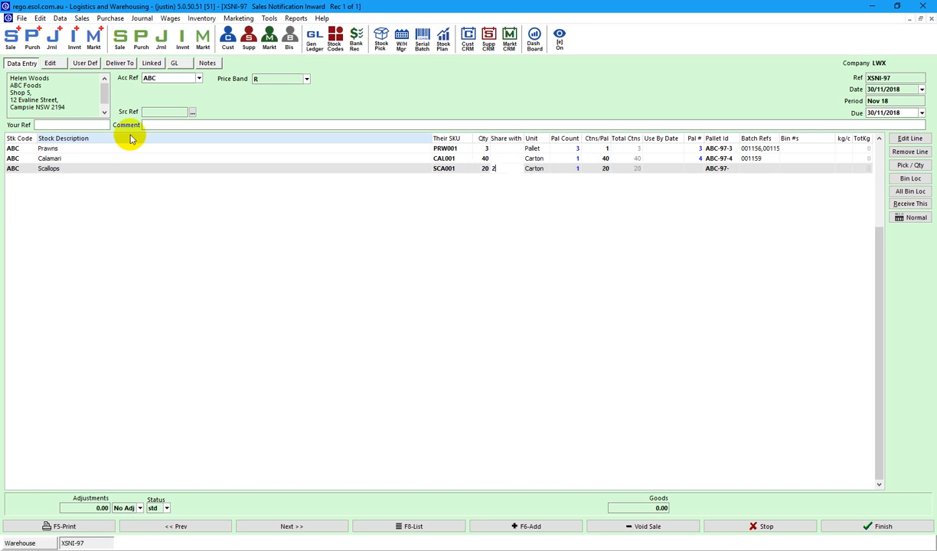
pyautogui.press('Tab')
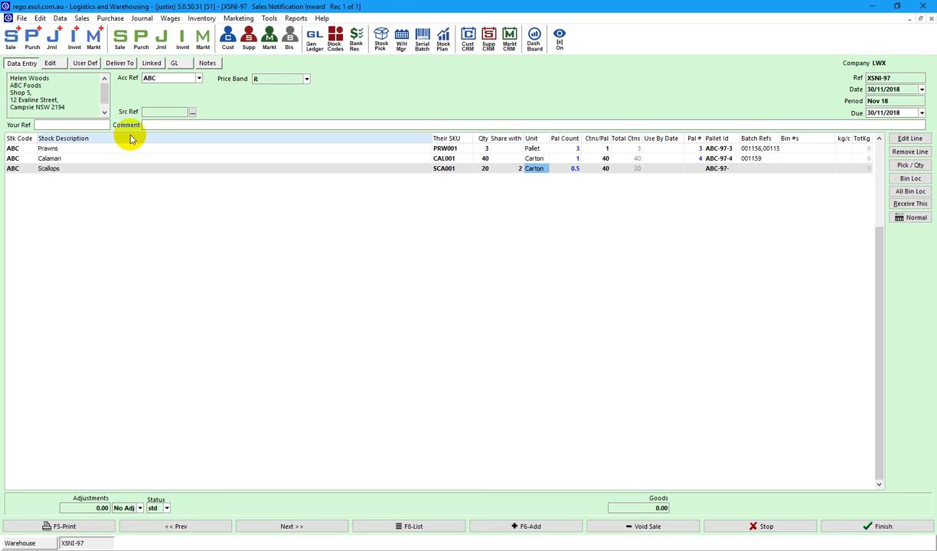
pyautogui.press('Return')
pyautogui.press('Escape')
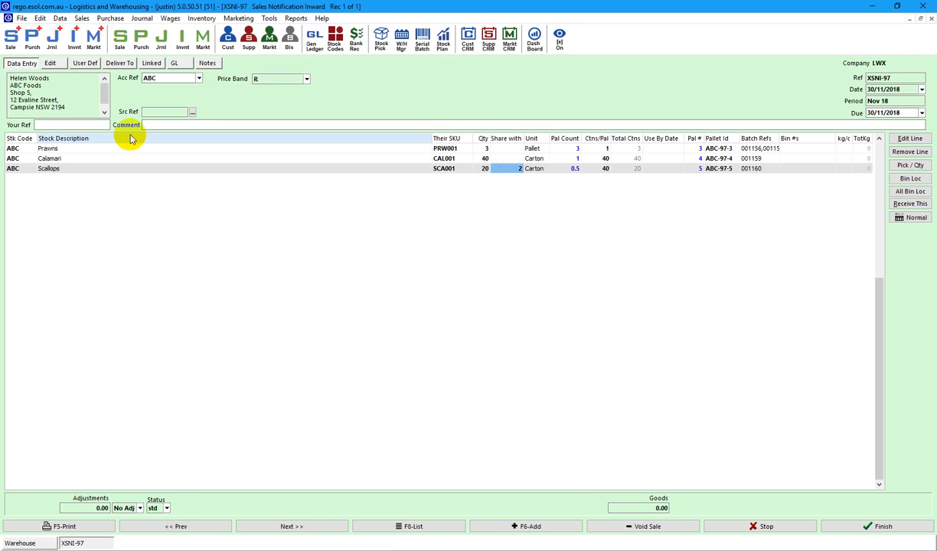
pyautogui.press('Tab')
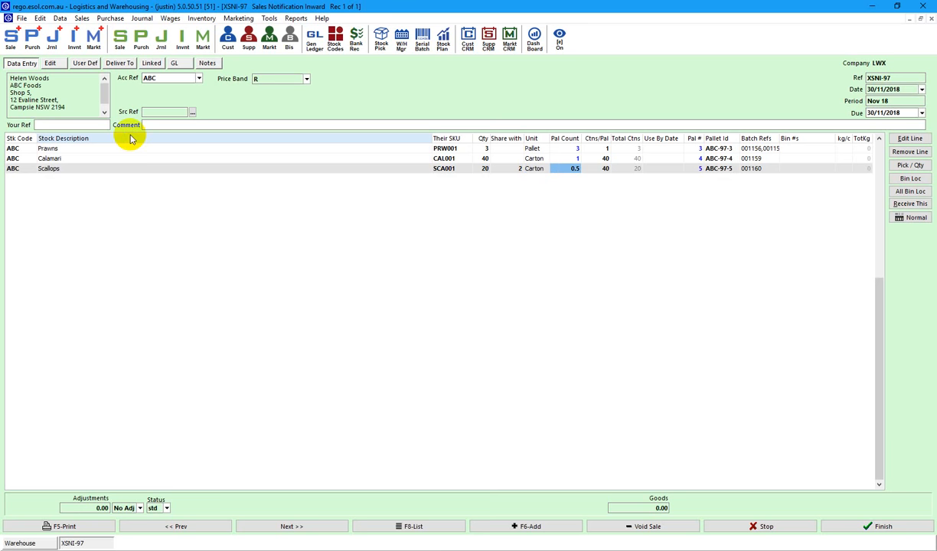
# Add a Bassa Fillets line with SKU BAS001, quantity 20, sharing a pallet two ways.
pyautogui.press('Down')
pyautogui.press('Left')
pyautogui.press('Left')
pyautogui.press('Left')
pyautogui.press('Left')
pyautogui.press('Left')
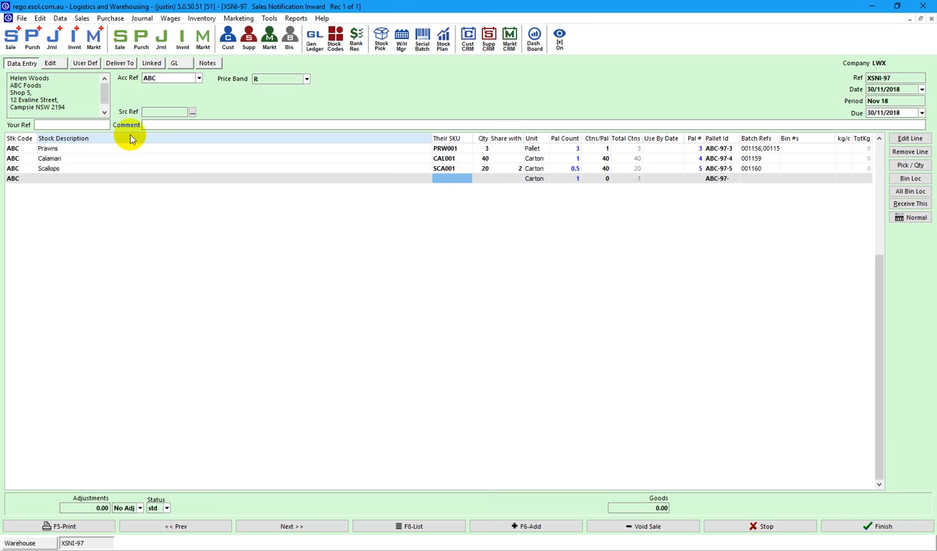
pyautogui.write('Bassa')
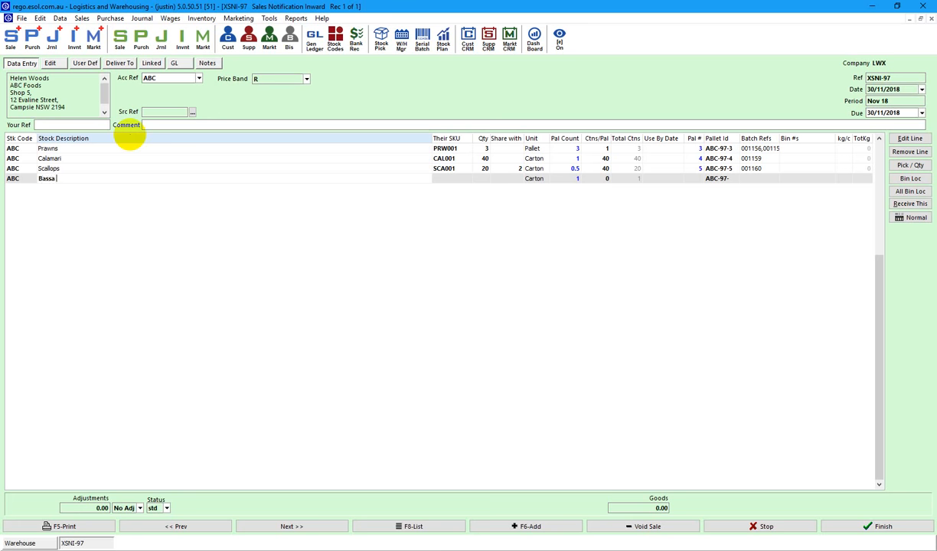
pyautogui.write(' Fillets')
pyautogui.press('Tab')
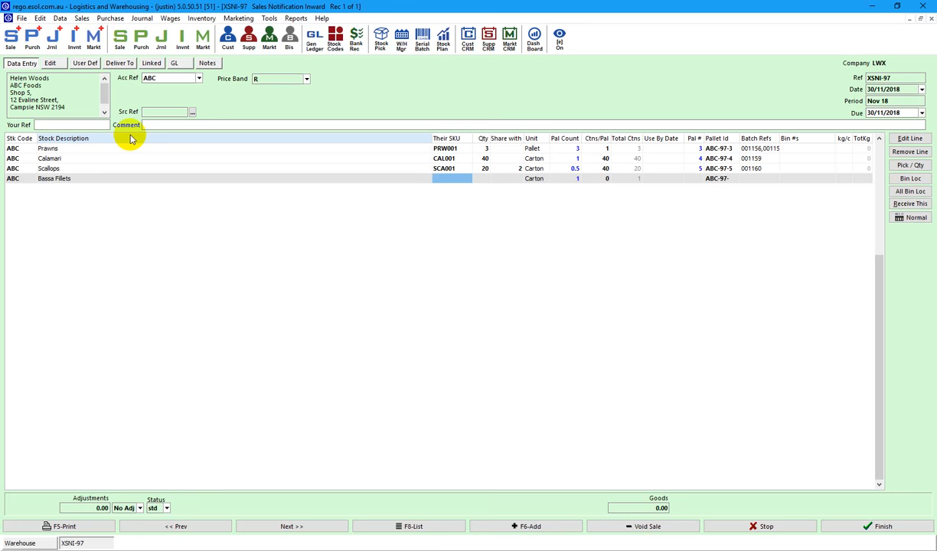
pyautogui.write('BAS001')
pyautogui.press('Tab')
pyautogui.write('20')
pyautogui.press('Tab')
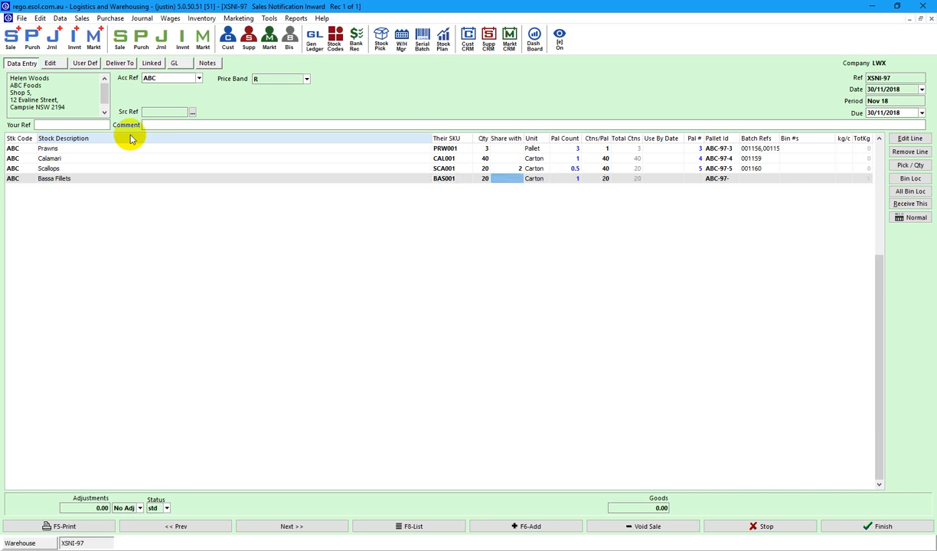
pyautogui.press('Tab')
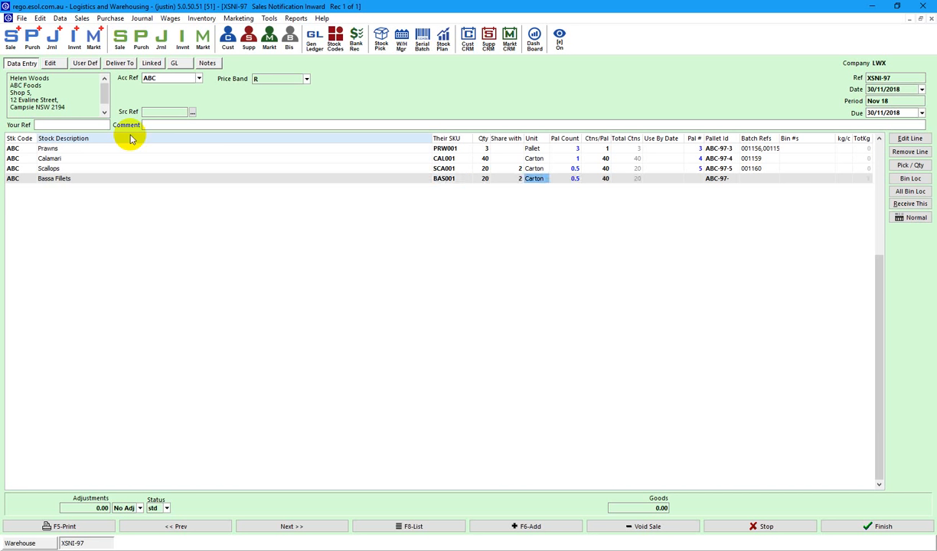
pyautogui.press('Tab')
pyautogui.press('Tab')
pyautogui.press('Tab')
pyautogui.press('Tab')
pyautogui.press('Tab')
# Review the lines' pallet IDs and batch refs, confirming Scallops and Bassa Fillets share ABC-97-5.
pyautogui.press('Up')
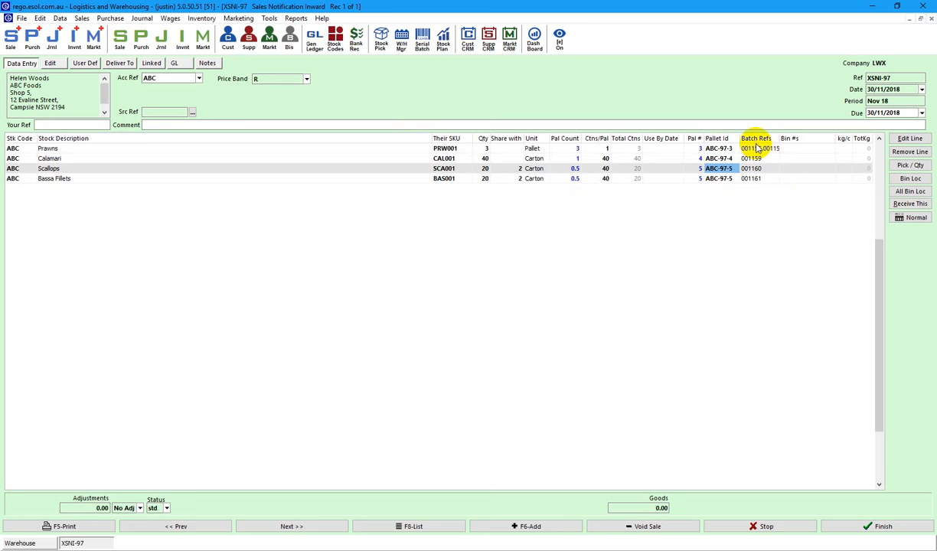
pyautogui.press('Up')
pyautogui.press('Down')
pyautogui.press('Down')
pyautogui.press('Up')
pyautogui.press('Down')
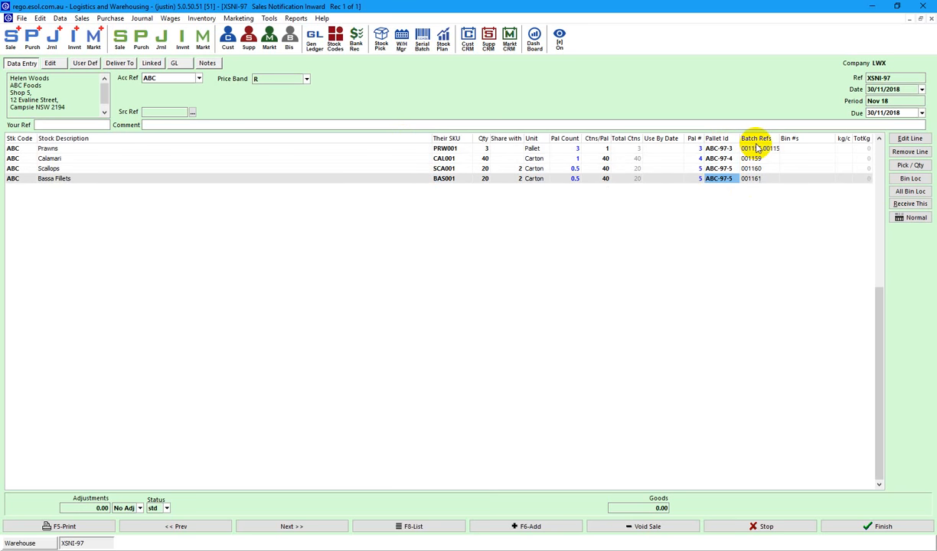
pyautogui.press('Up')
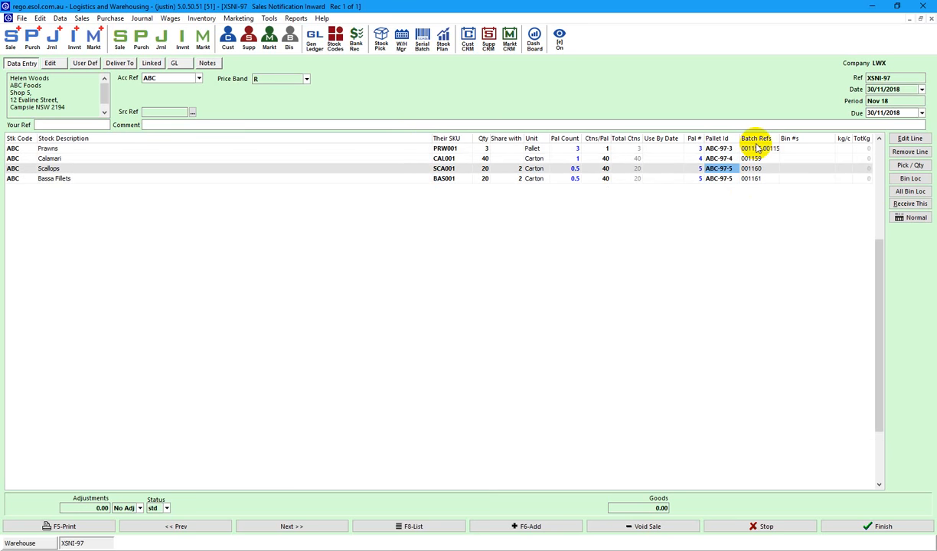
pyautogui.press('Down')
pyautogui.press('Up')
pyautogui.press('Tab')
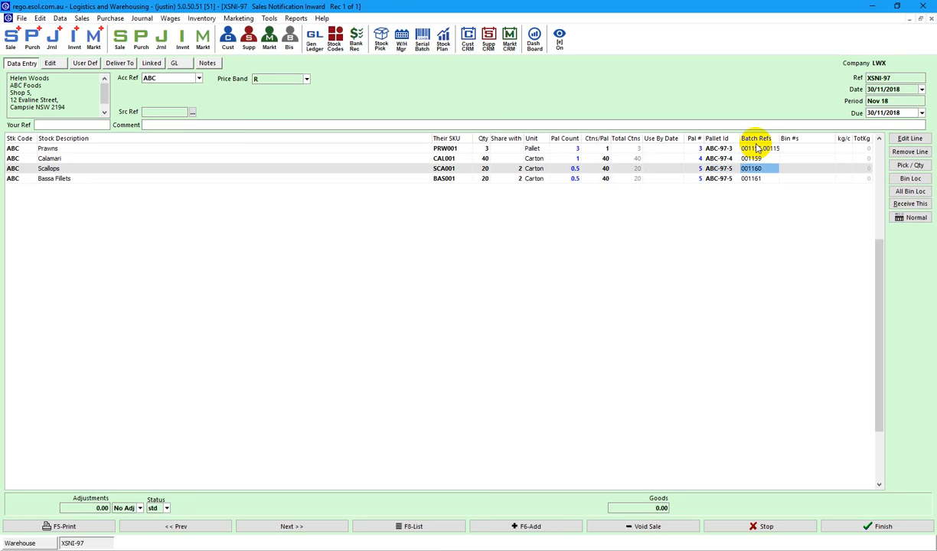
pyautogui.hotkey('shift', 'Tab')
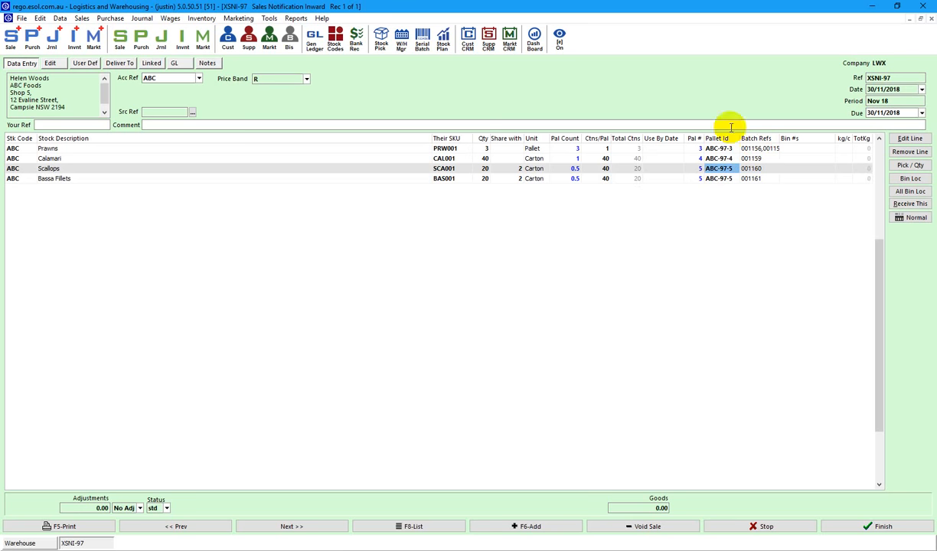
# Finish XSNI-97, try initial bin assignments in Create Batch(s), then clear them.
pyautogui.click(872, 526)
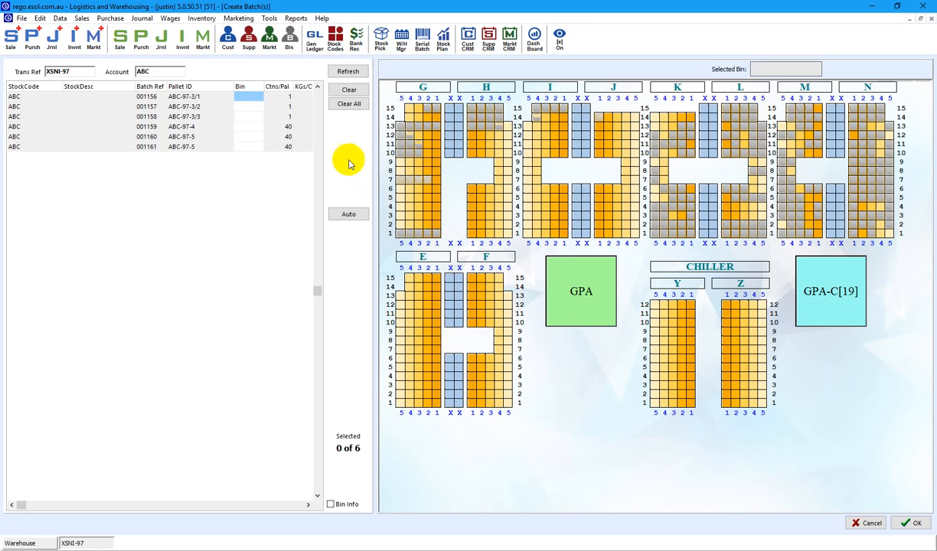
pyautogui.click(174, 97)
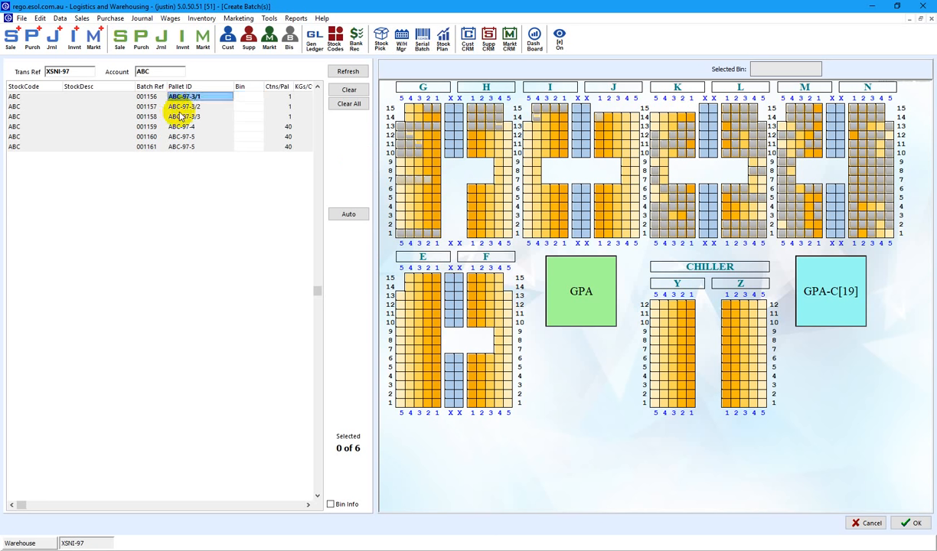
pyautogui.click(179, 116)
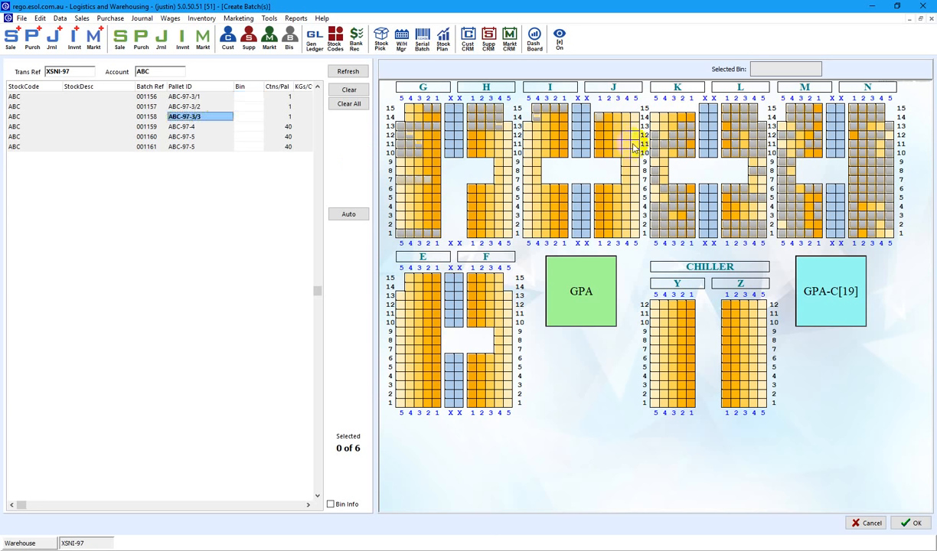
pyautogui.click(527, 153)
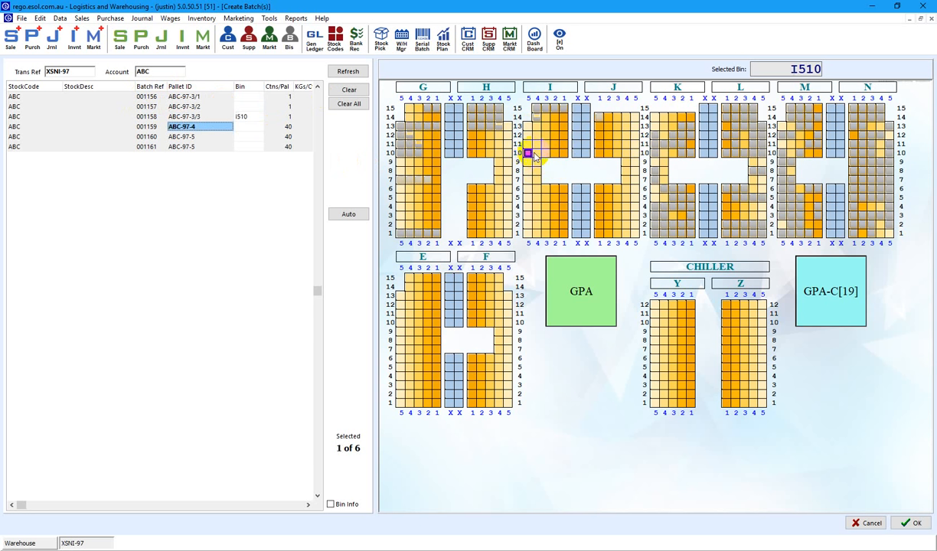
pyautogui.click(537, 153)
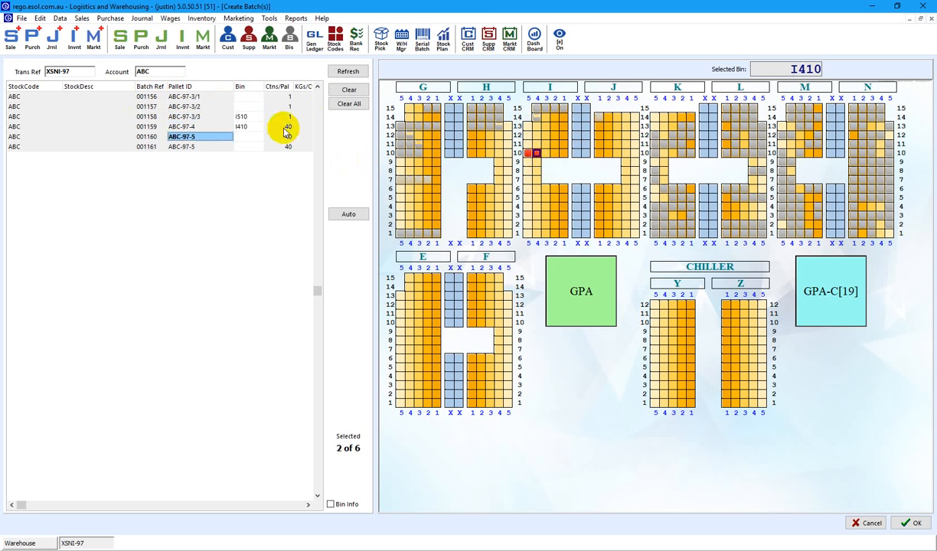
pyautogui.click(348, 104)
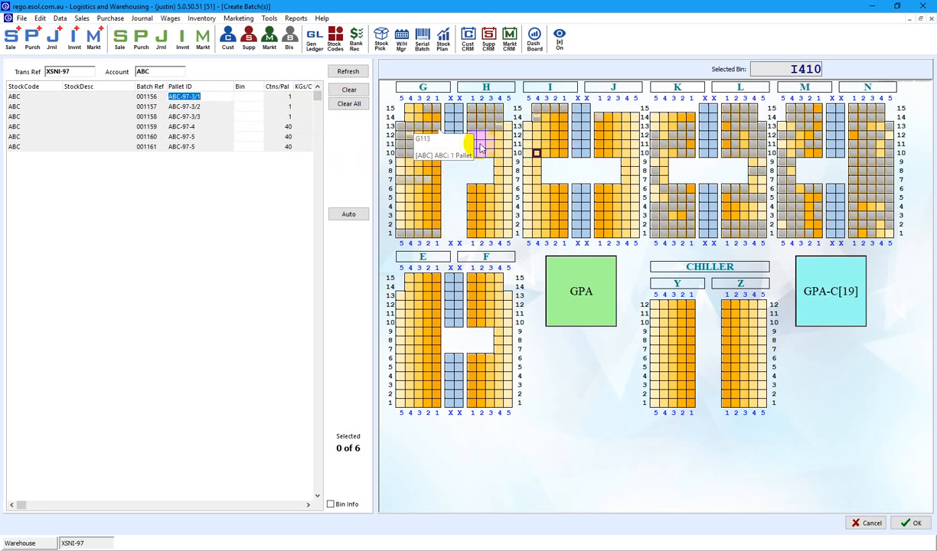
# Assign batches 001156–001160 to bins I510, I410, I310, I210 and I110.
pyautogui.click(528, 153)
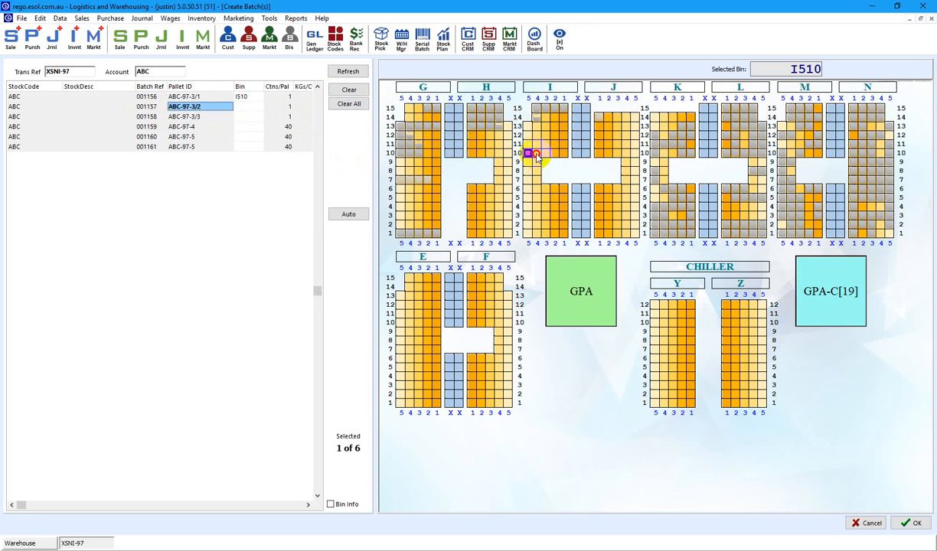
pyautogui.click(537, 154)
pyautogui.click(546, 154)
pyautogui.click(554, 154)
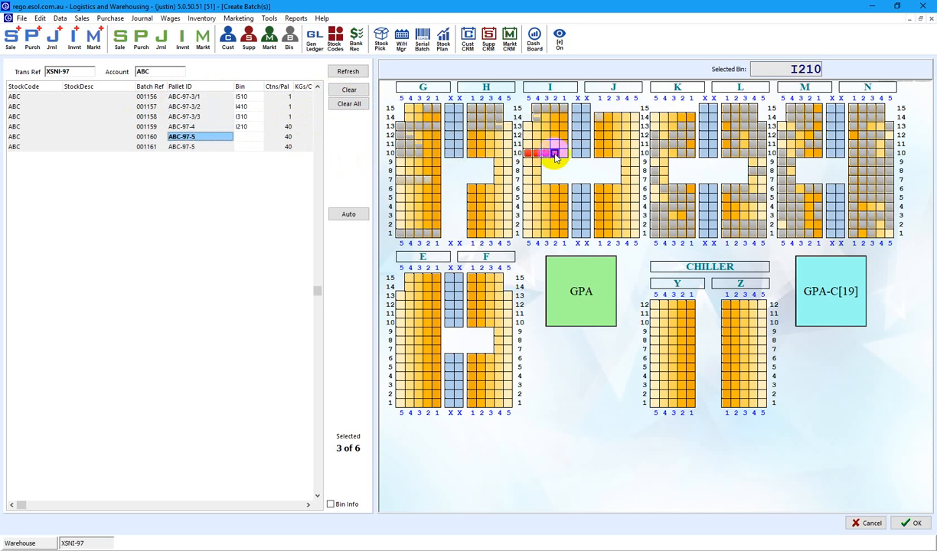
pyautogui.click(563, 155)
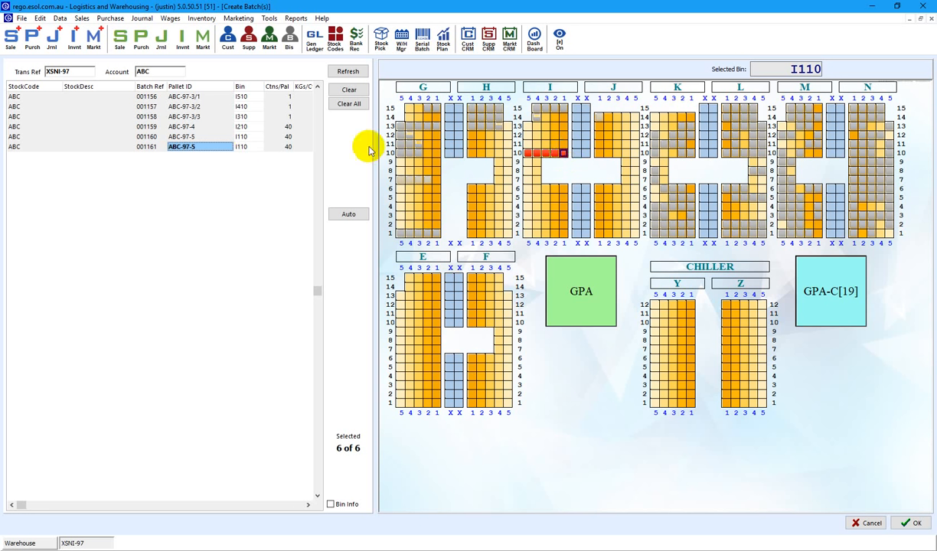
# Design the batch grid for all users and add the SerialUserStr1 field as a column.
pyautogui.rightClick(87, 90)
pyautogui.click(109, 92)
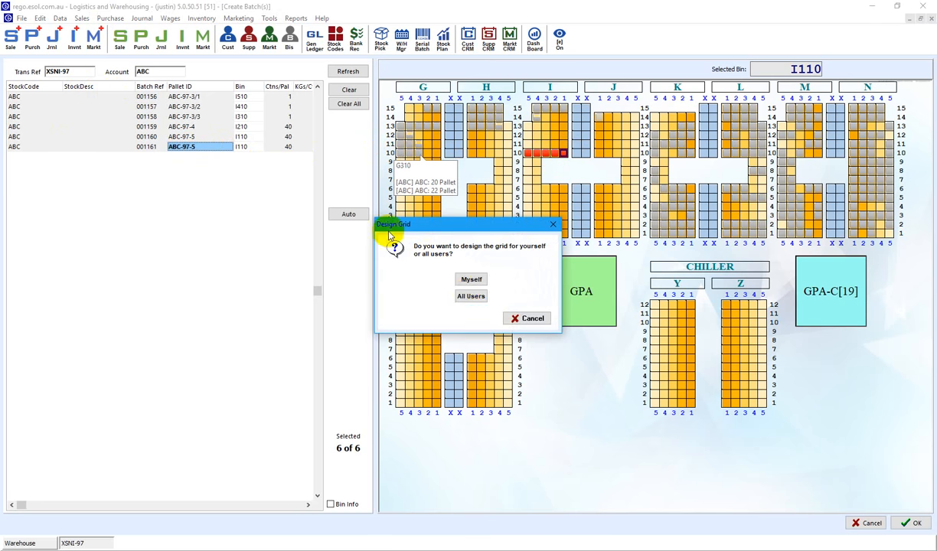
pyautogui.click(468, 297)
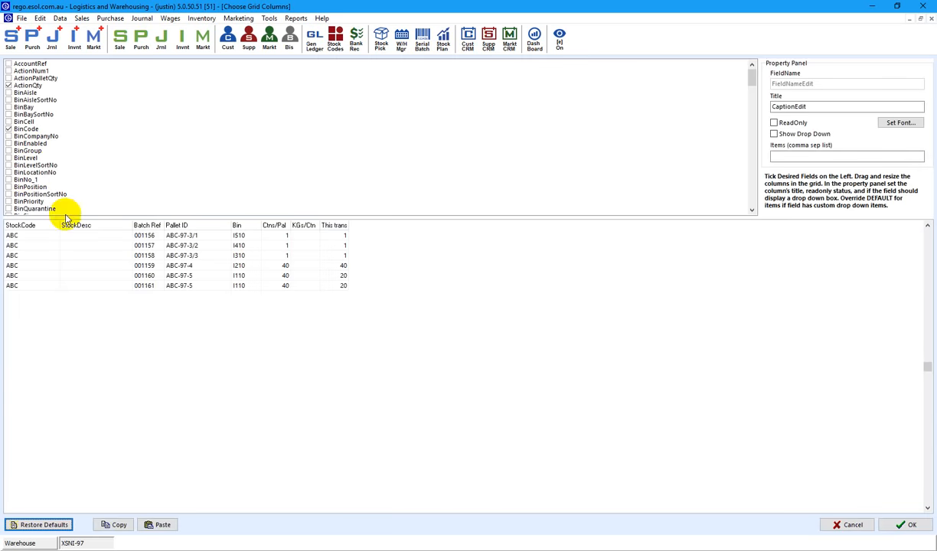
pyautogui.click(46, 158)
pyautogui.scroll(-8, 46, 160)
pyautogui.scroll(-15, 47, 166)
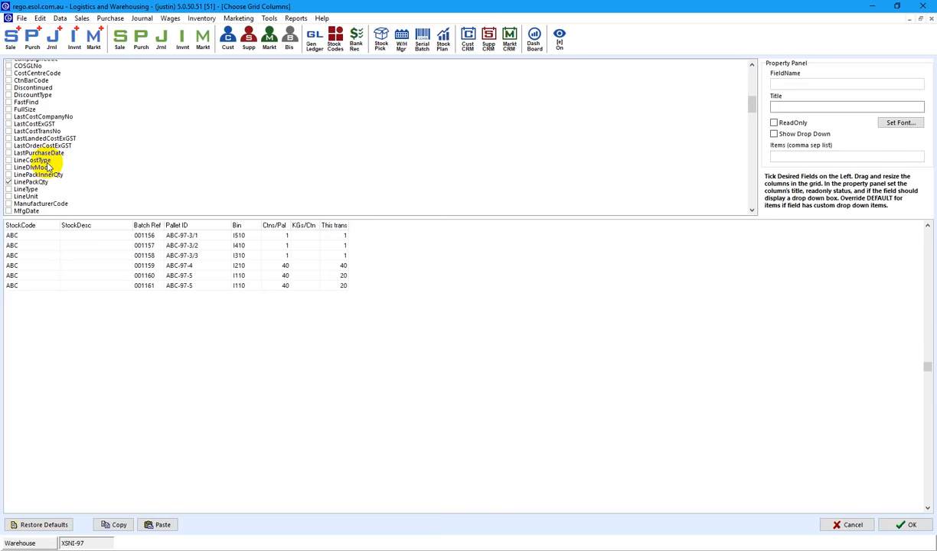
pyautogui.scroll(-5, 46, 162)
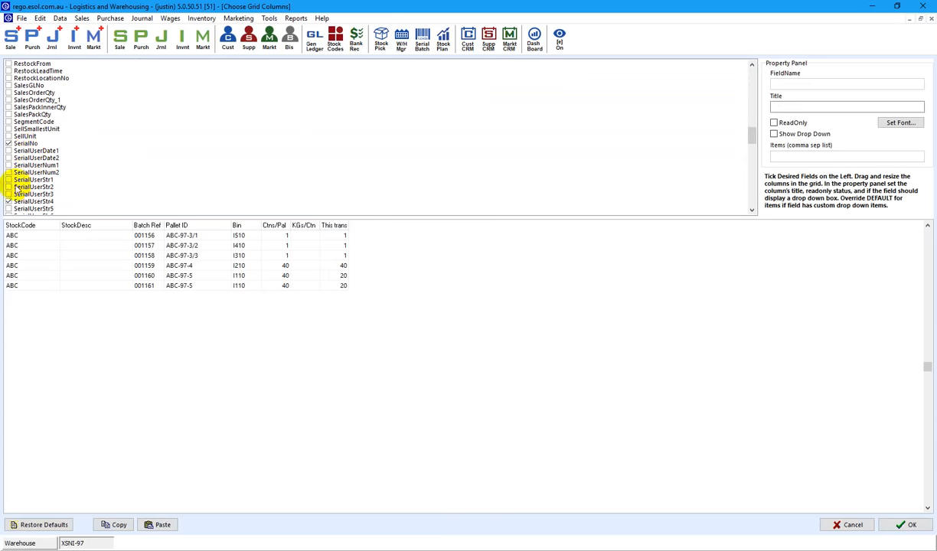
pyautogui.click(9, 180)
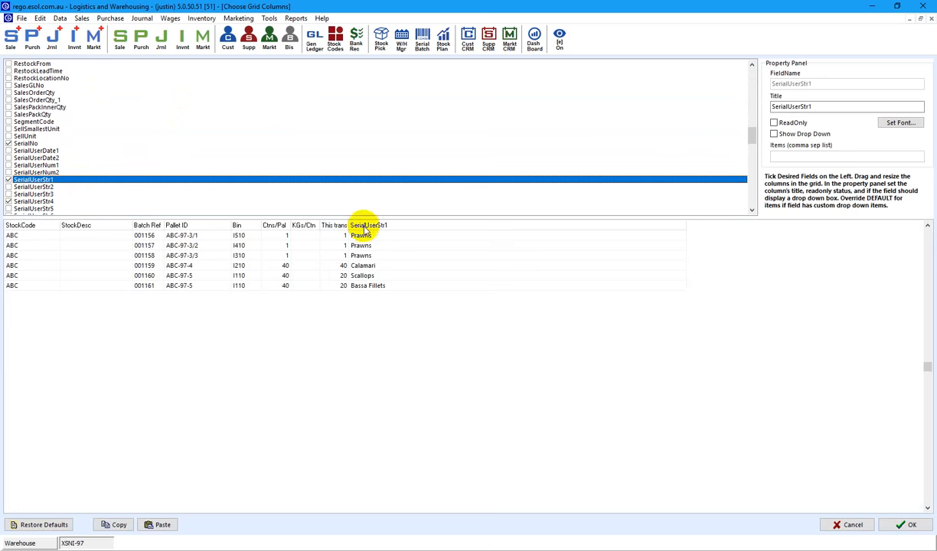
# Retitle the column Cust Stock Desc, make it second, remove StockDesc and save.
pyautogui.doubleClick(805, 106)
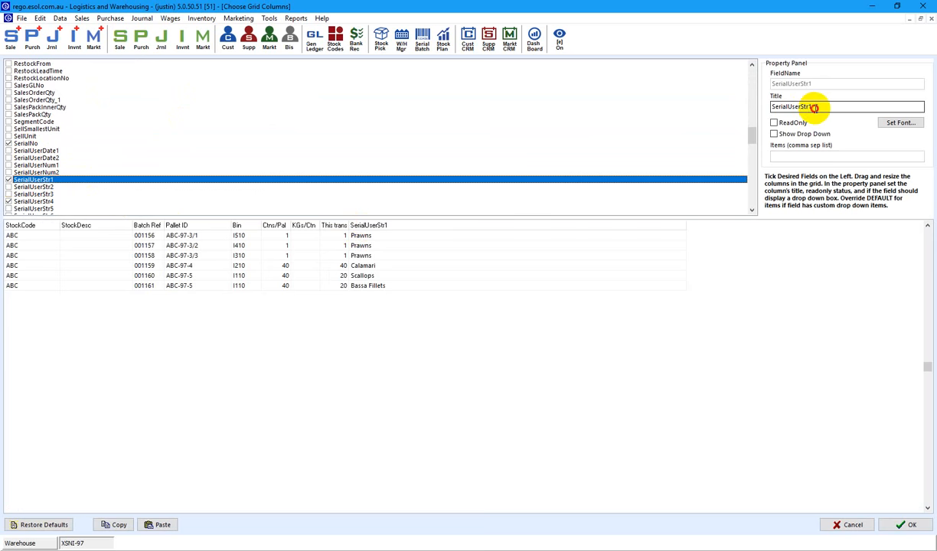
pyautogui.write('Stock Desc')
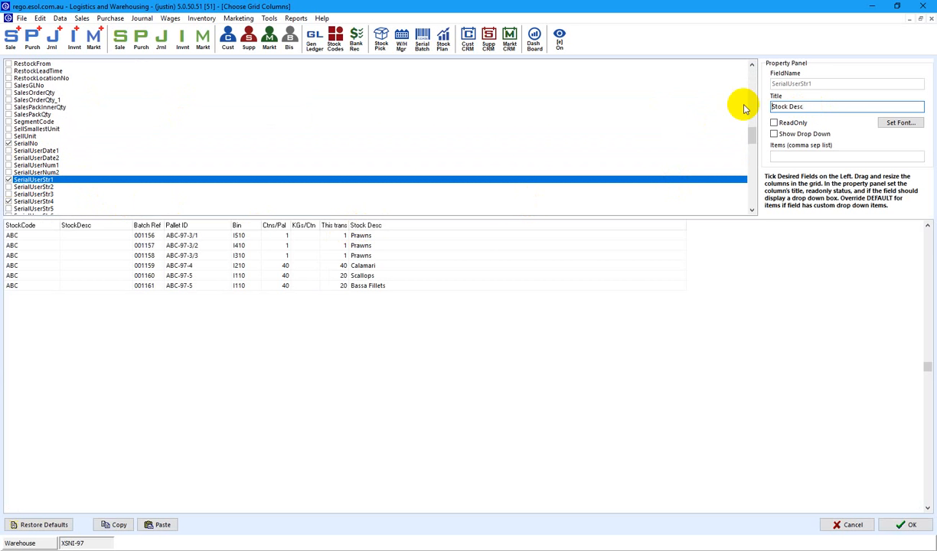
pyautogui.write('Cust')
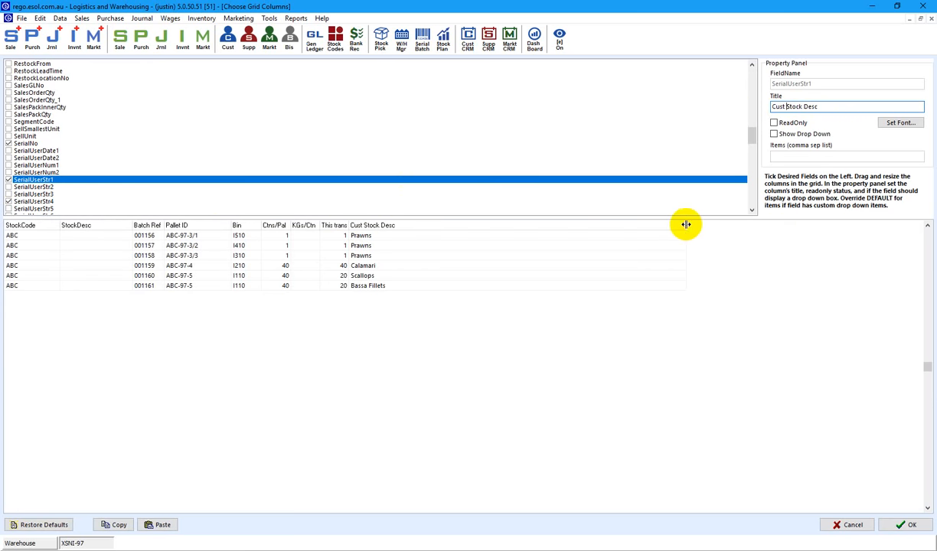
pyautogui.moveTo(686, 225); pyautogui.dragTo(93, 227)
pyautogui.click(176, 254)
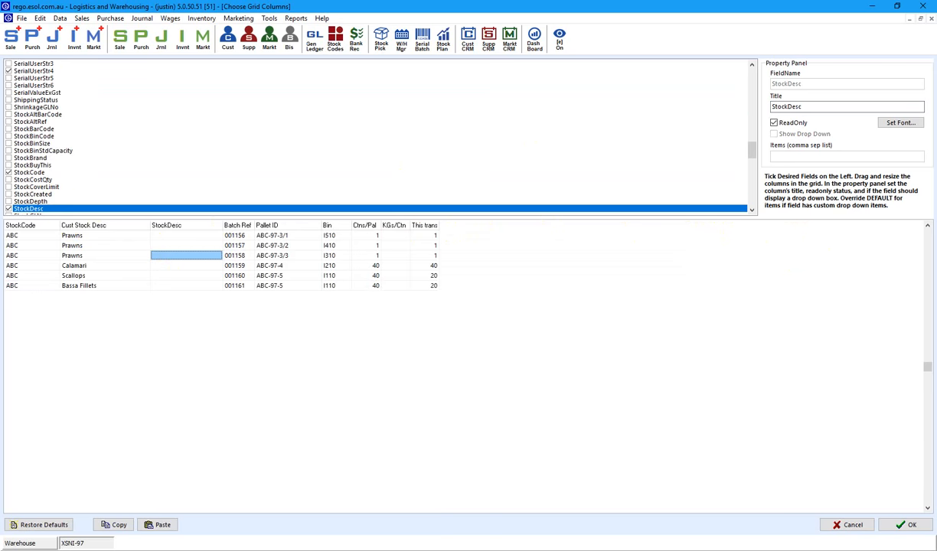
pyautogui.click(9, 209)
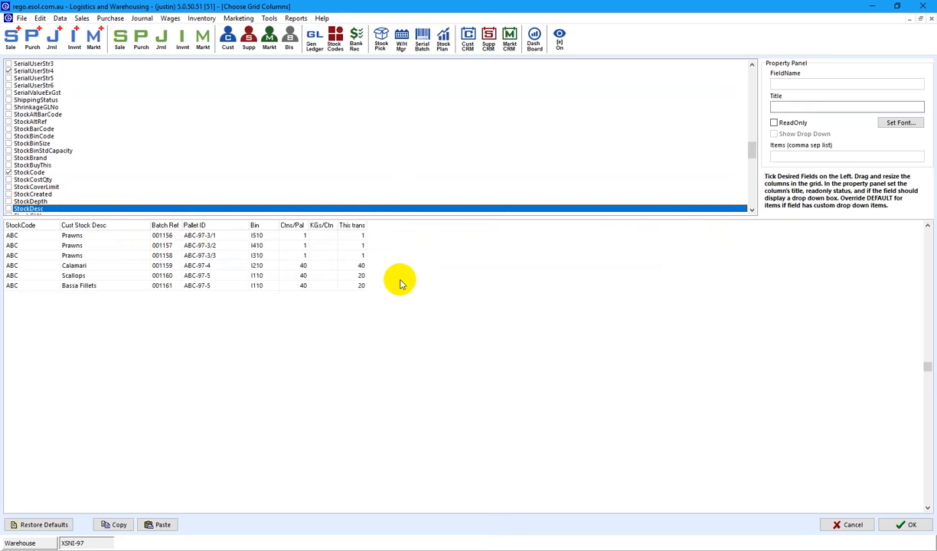
pyautogui.click(907, 524)
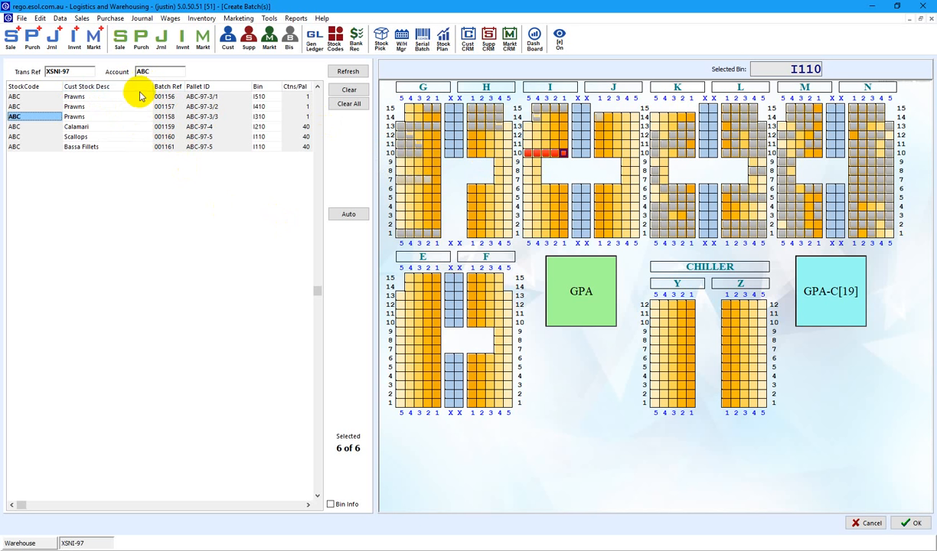
# Confirm the batch pallet allocations and refresh the warehouse bin map.
pyautogui.click(919, 524)
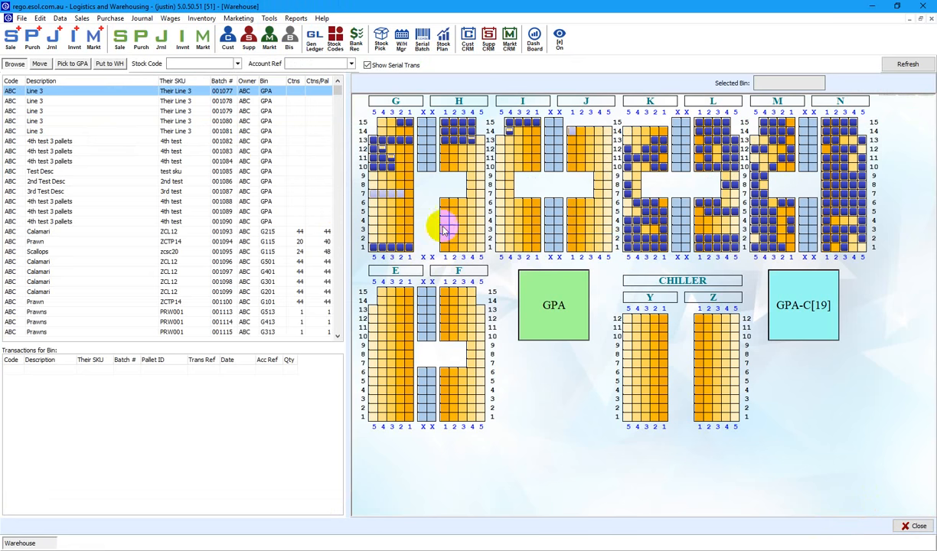
pyautogui.click(372, 193)
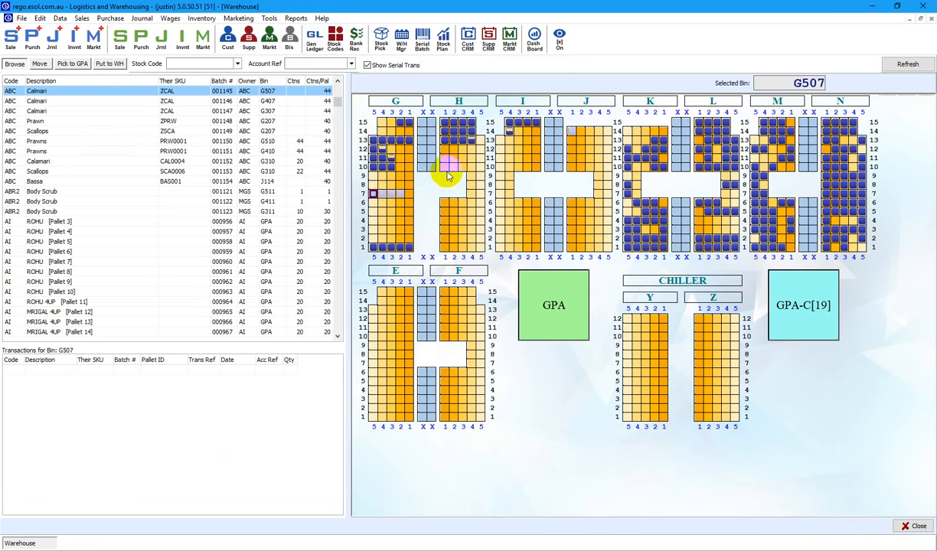
pyautogui.click(921, 65)
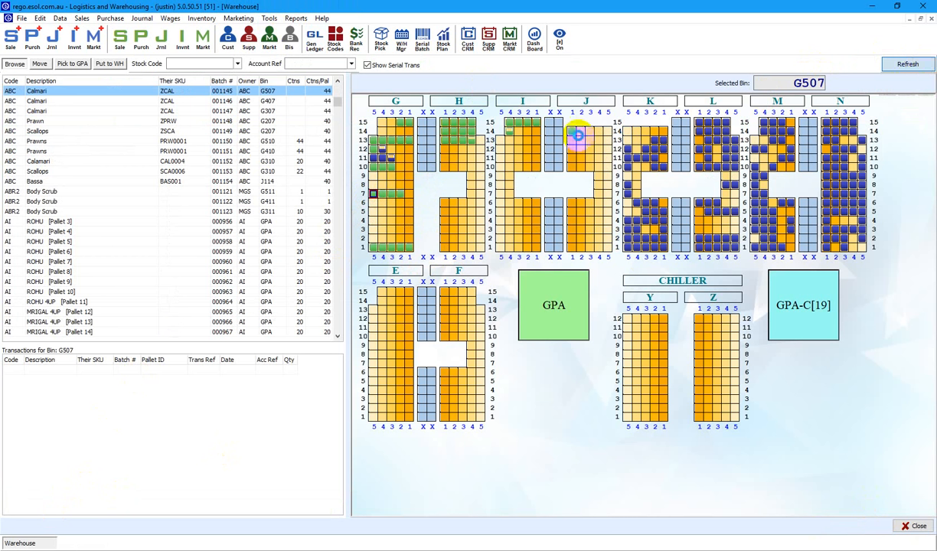
pyautogui.click(502, 176)
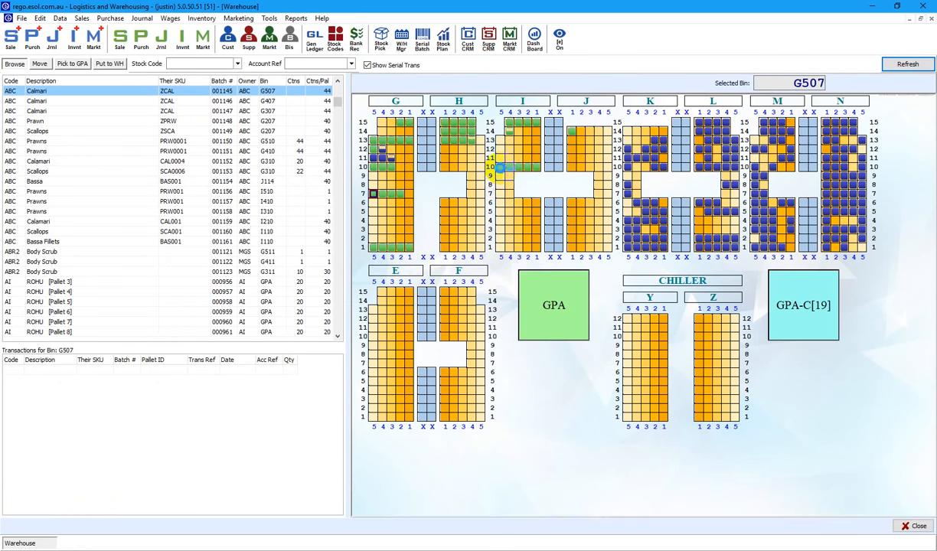
# Check the stock held in bins I510, I310, I110, I410 and I204 on the map.
pyautogui.click(502, 167)
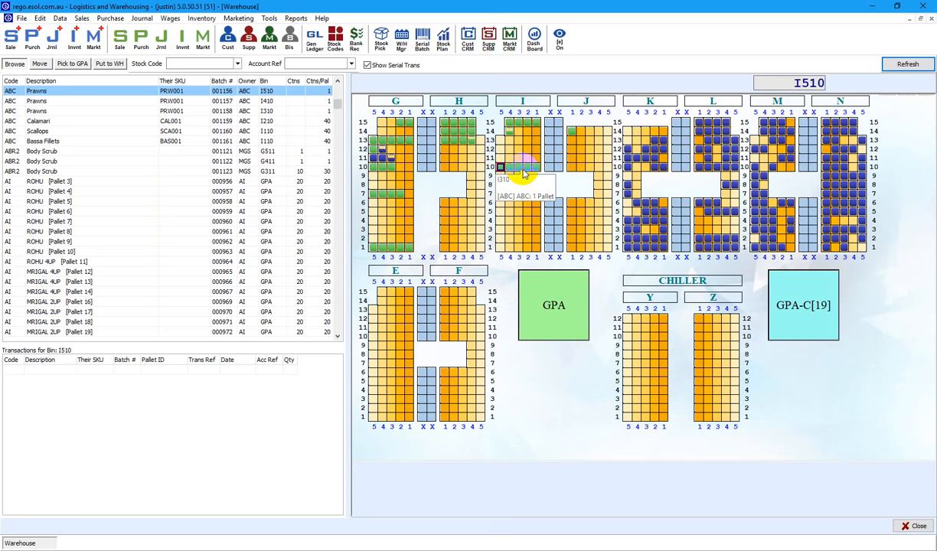
pyautogui.click(518, 167)
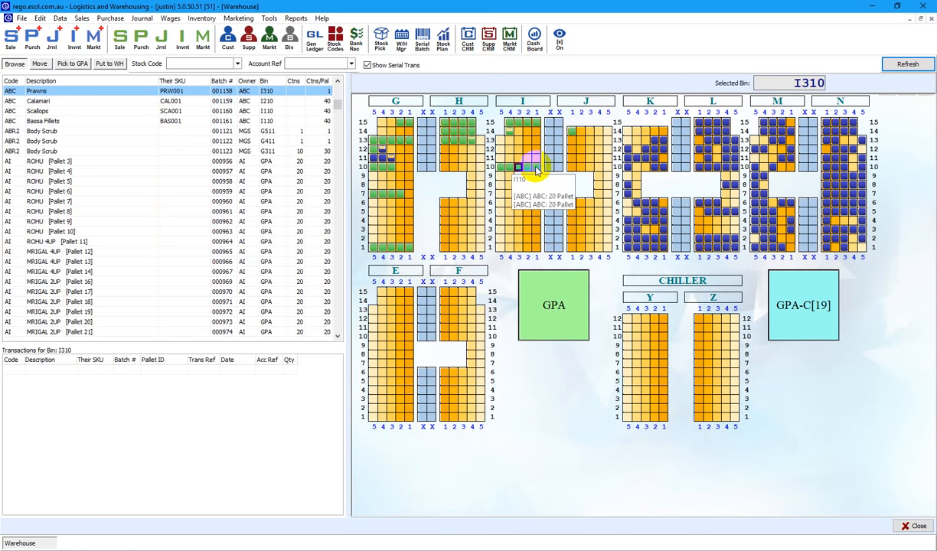
pyautogui.click(535, 166)
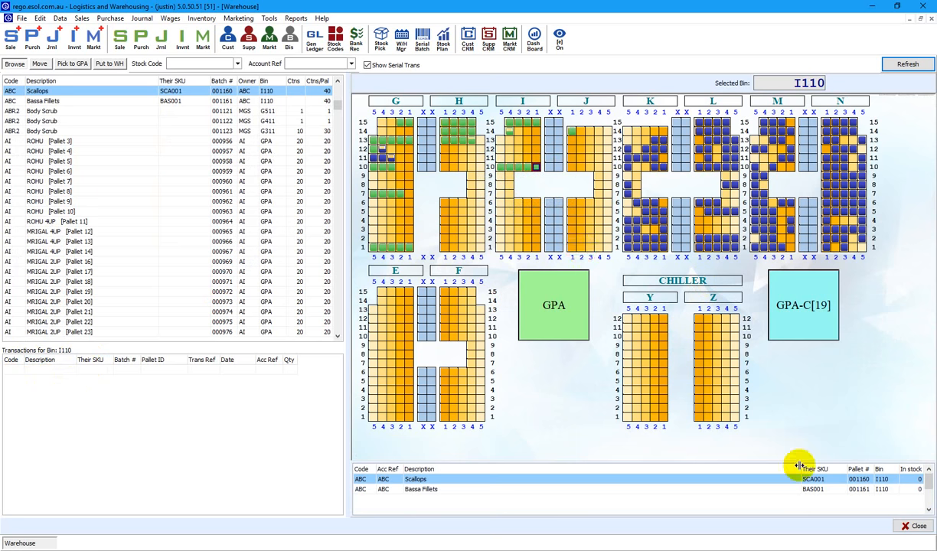
pyautogui.click(517, 166)
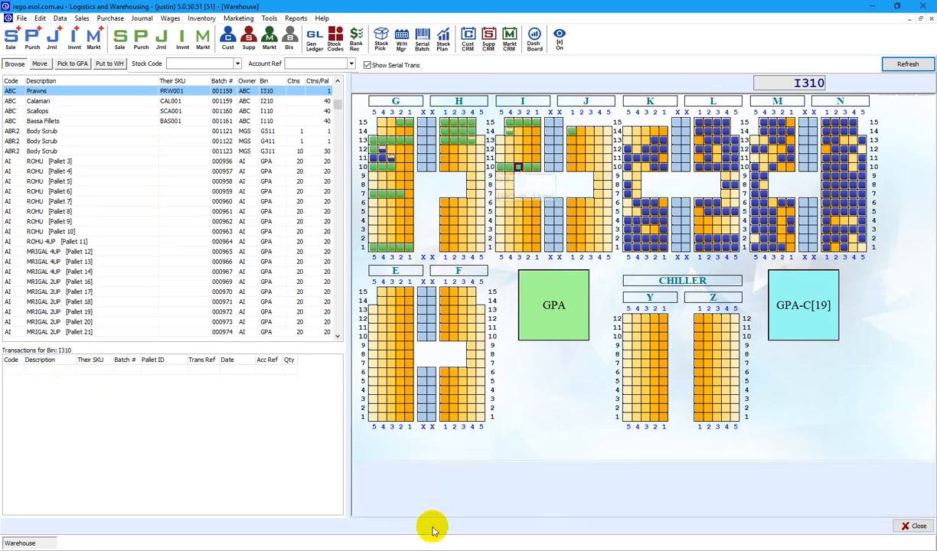
pyautogui.click(535, 167)
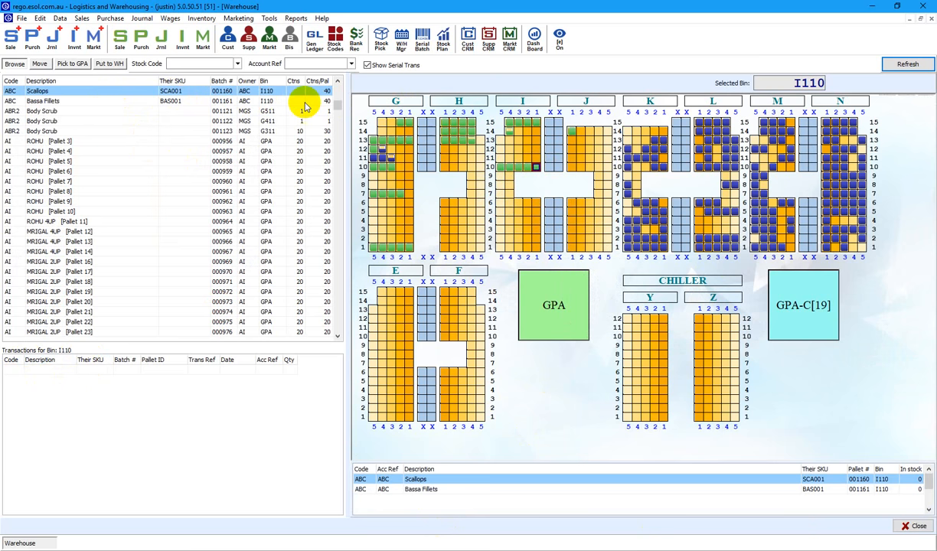
pyautogui.click(509, 167)
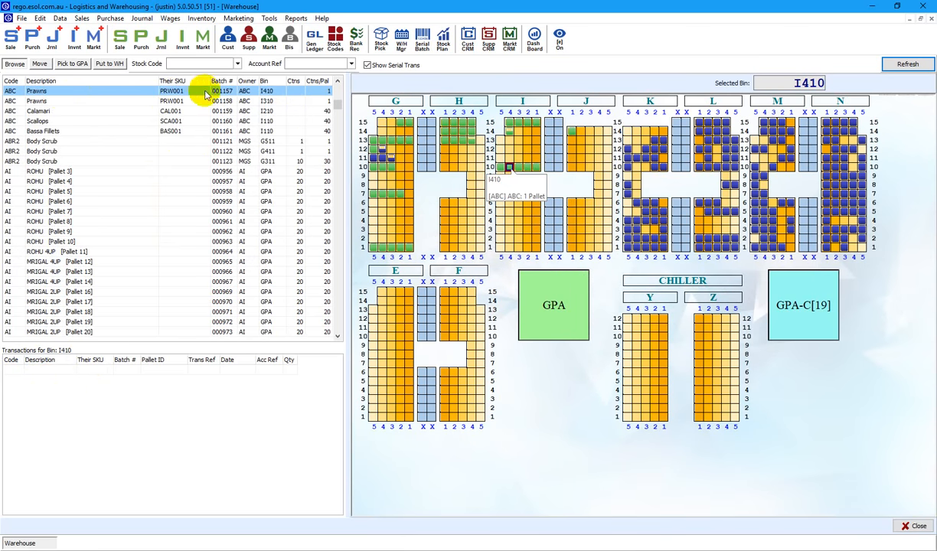
pyautogui.click(526, 220)
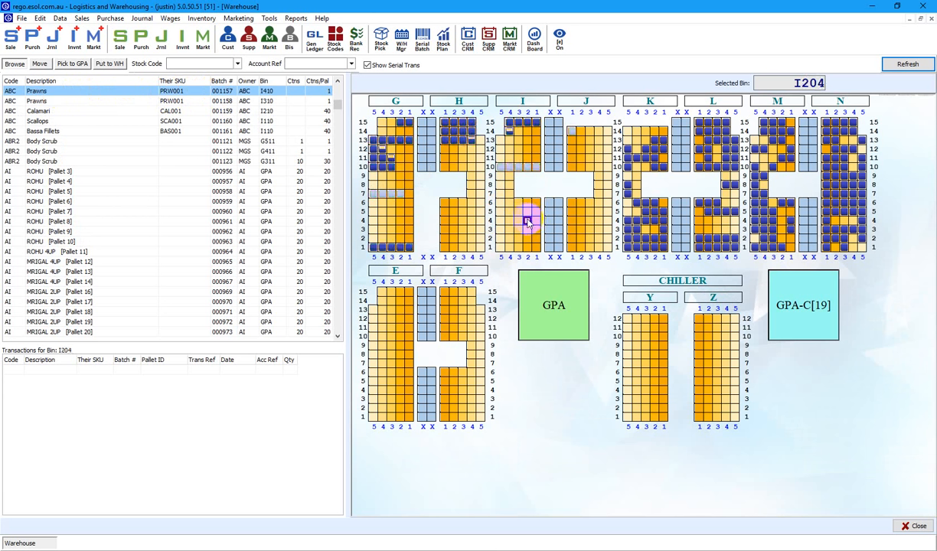
pyautogui.click(507, 169)
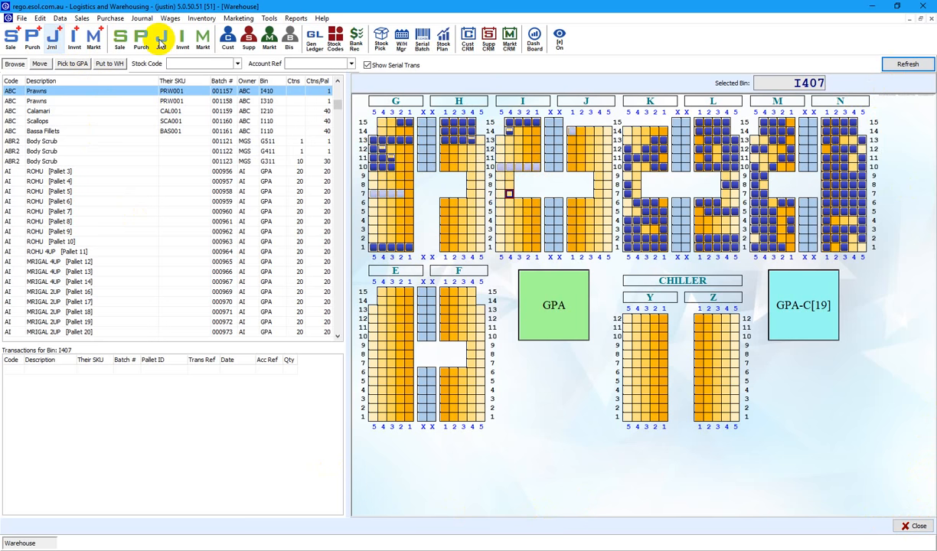
# Reopen notification XSNI-97 from the Note IN list of sales transactions.
pyautogui.click(125, 38)
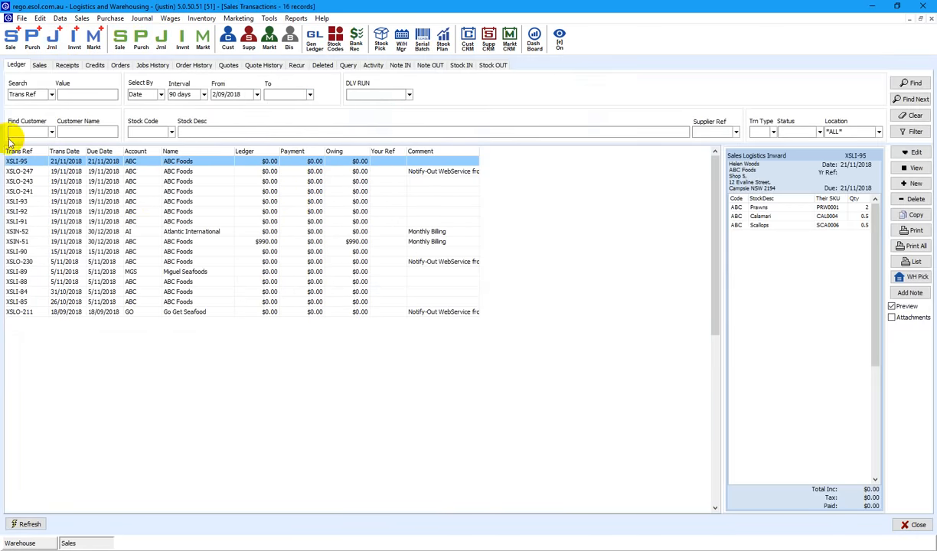
pyautogui.click(397, 66)
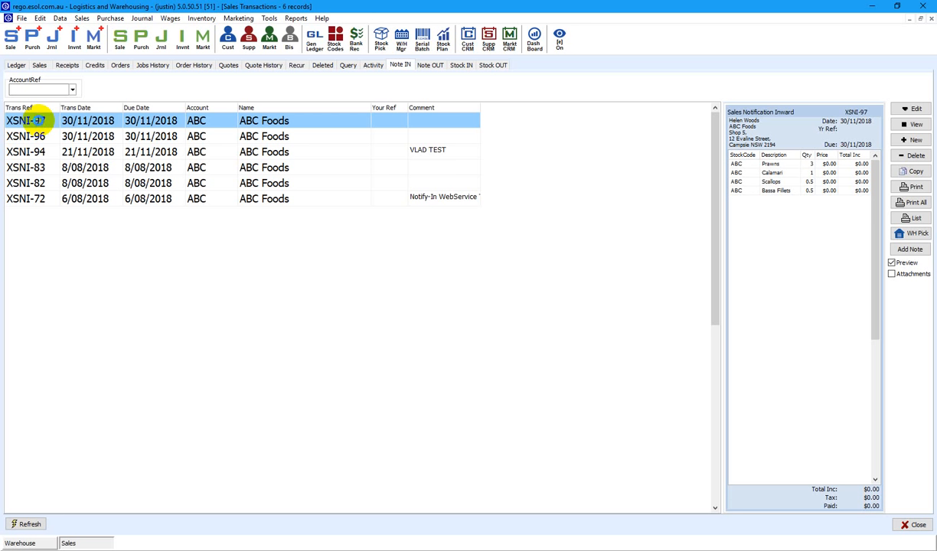
pyautogui.doubleClick(39, 125)
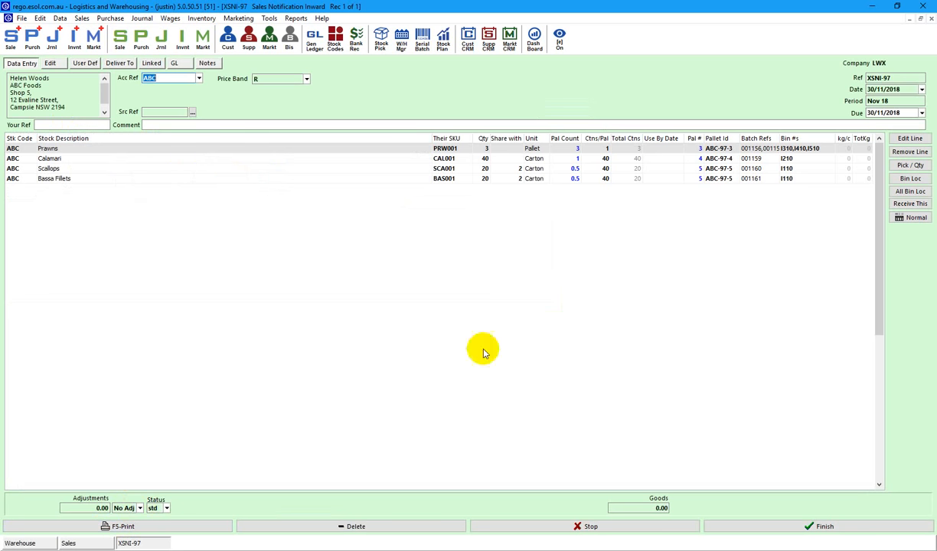
# Receive XSNI-97 as inward XSLI-97, review the pallet bins and confirm the batch assignments.
pyautogui.click(910, 204)
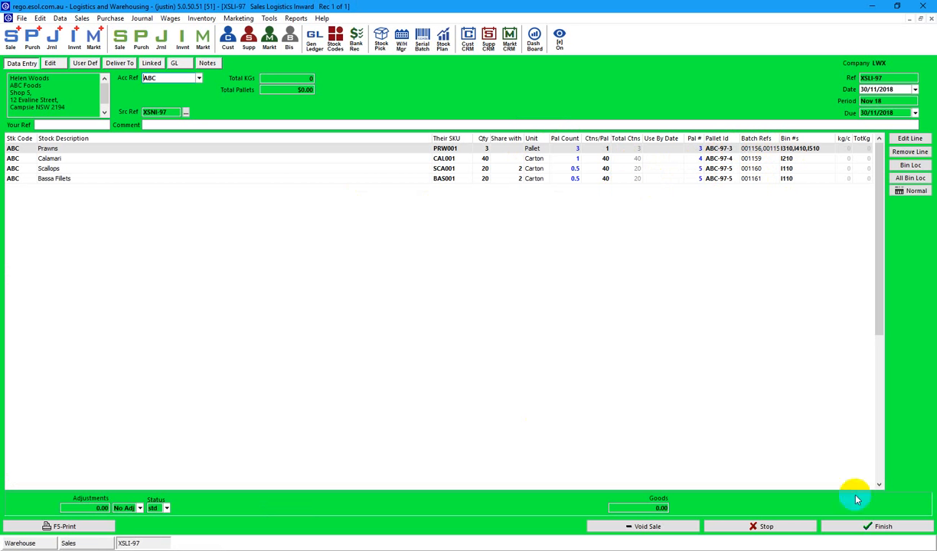
pyautogui.click(911, 178)
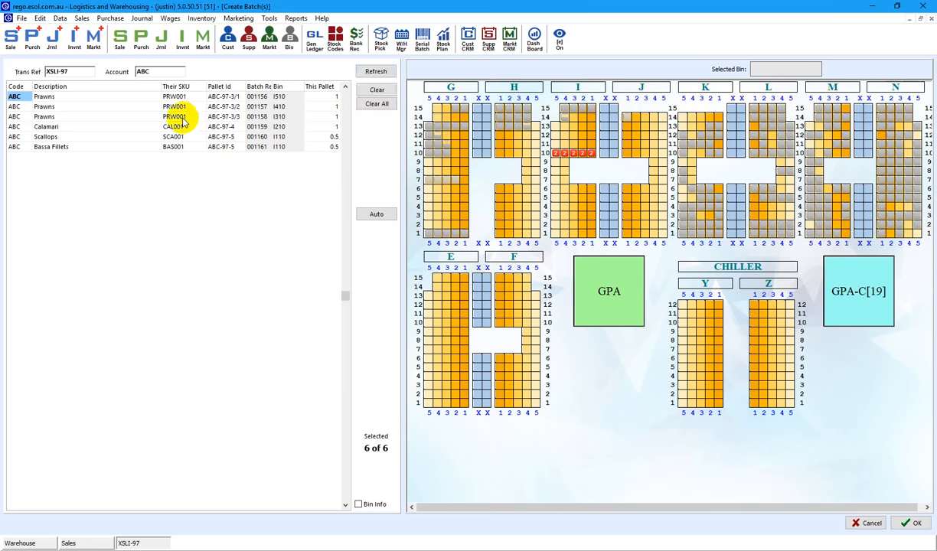
pyautogui.click(182, 118)
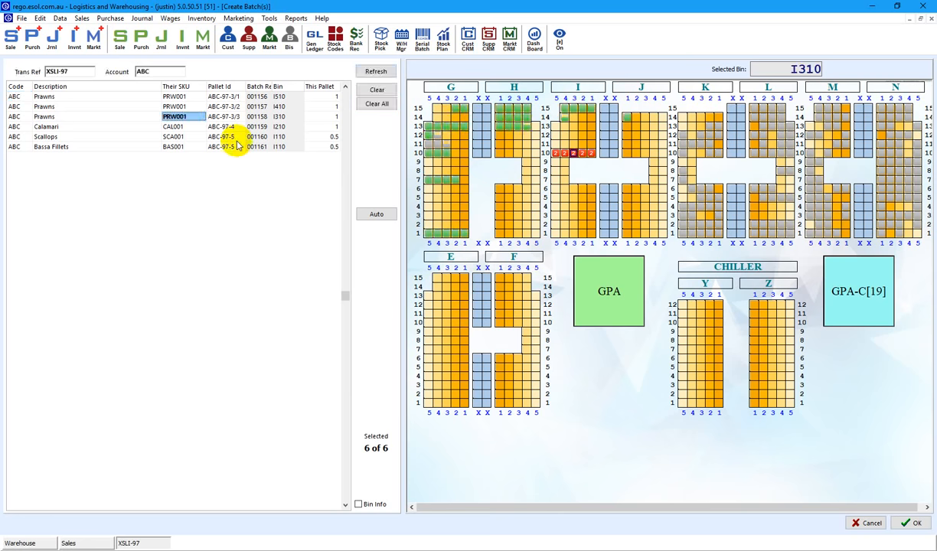
pyautogui.click(174, 137)
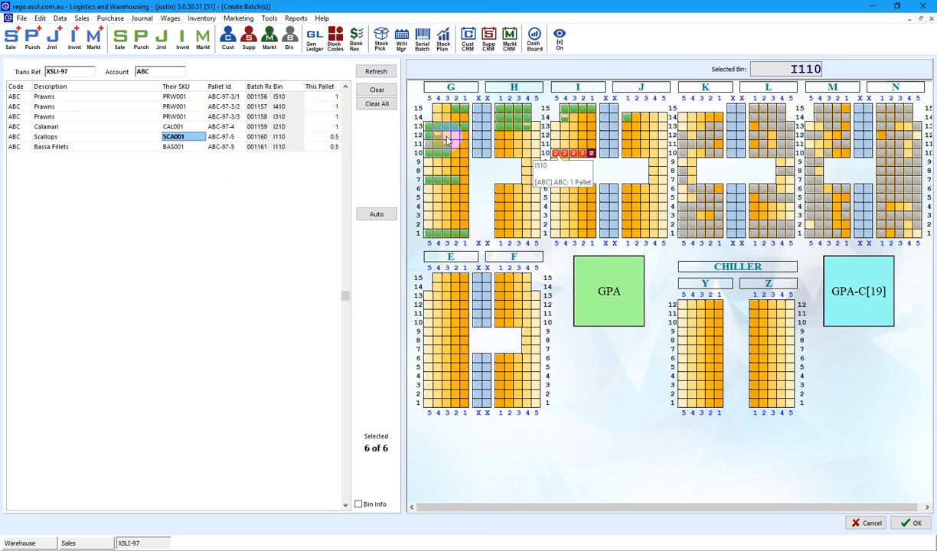
pyautogui.click(174, 106)
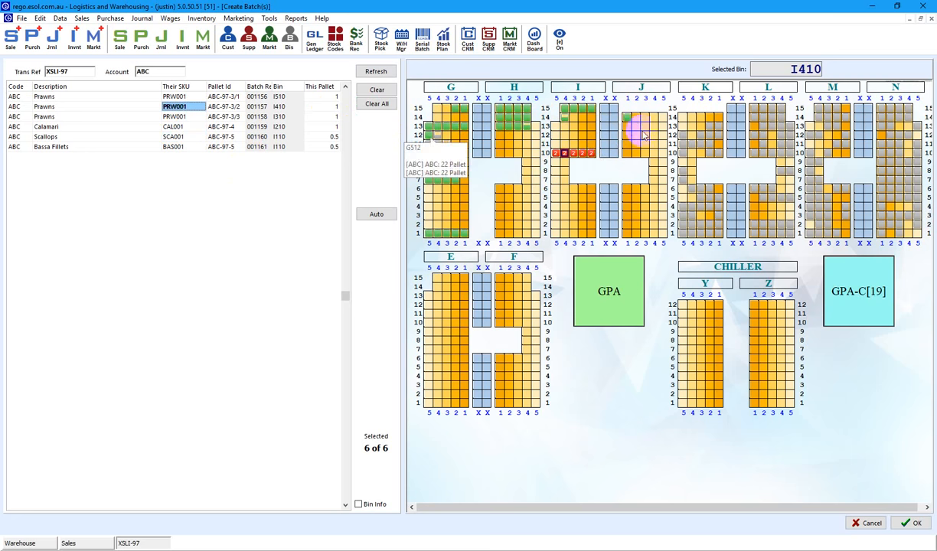
pyautogui.click(916, 525)
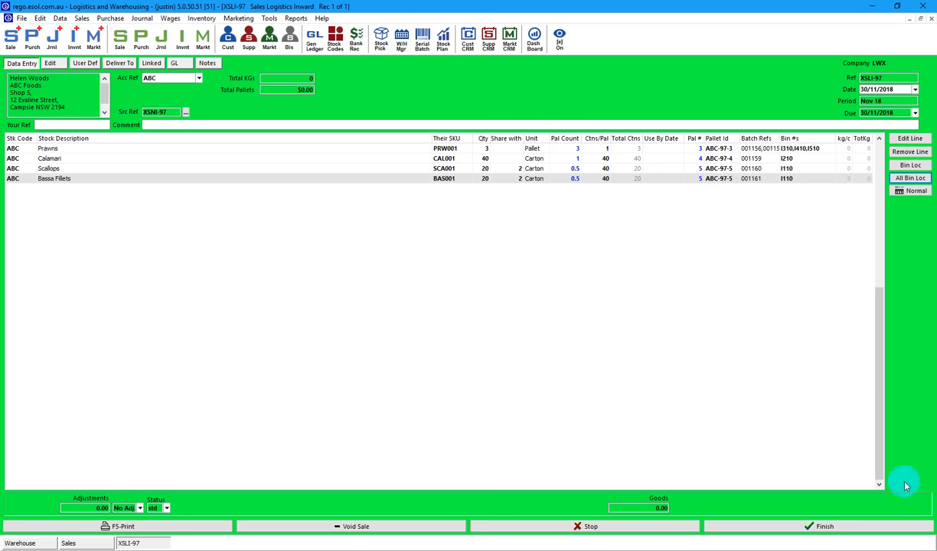
# Print the XSLI-97 Logistics Bin Pallet report to the printer.
pyautogui.click(199, 526)
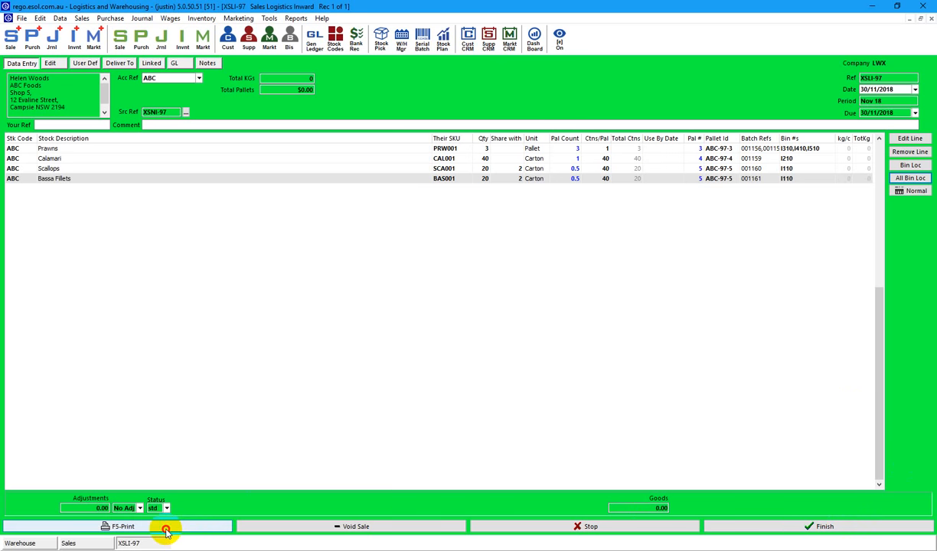
pyautogui.click(167, 529)
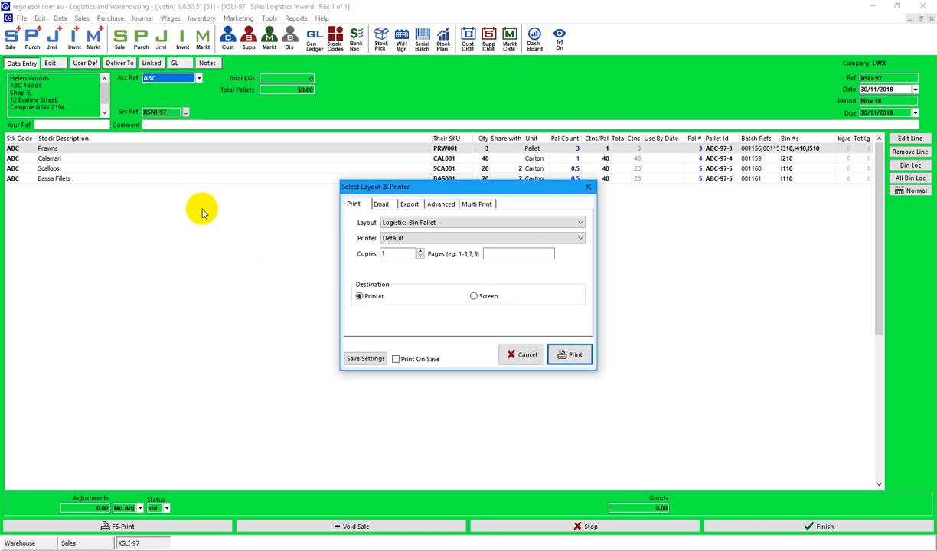
pyautogui.click(573, 358)
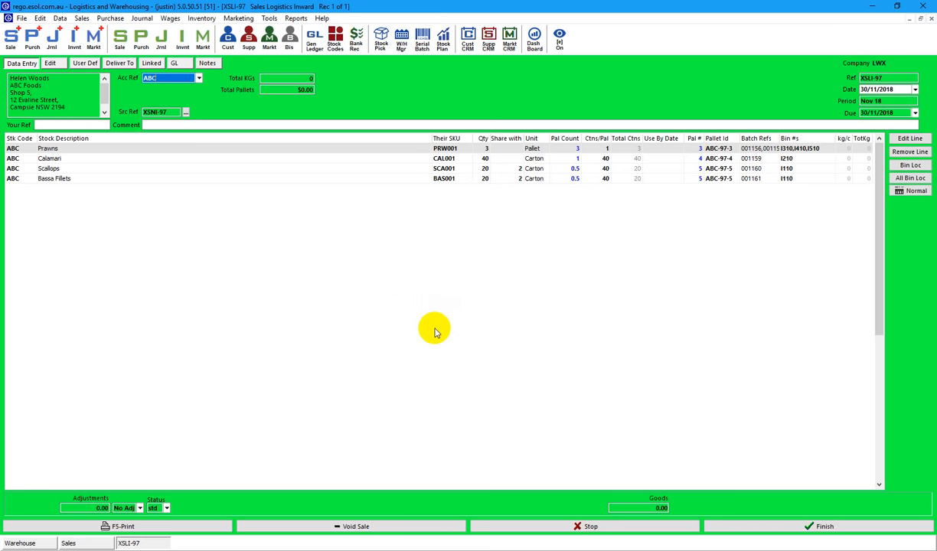
# Print the same inward pallet report again to the Screen destination.
pyautogui.click(141, 526)
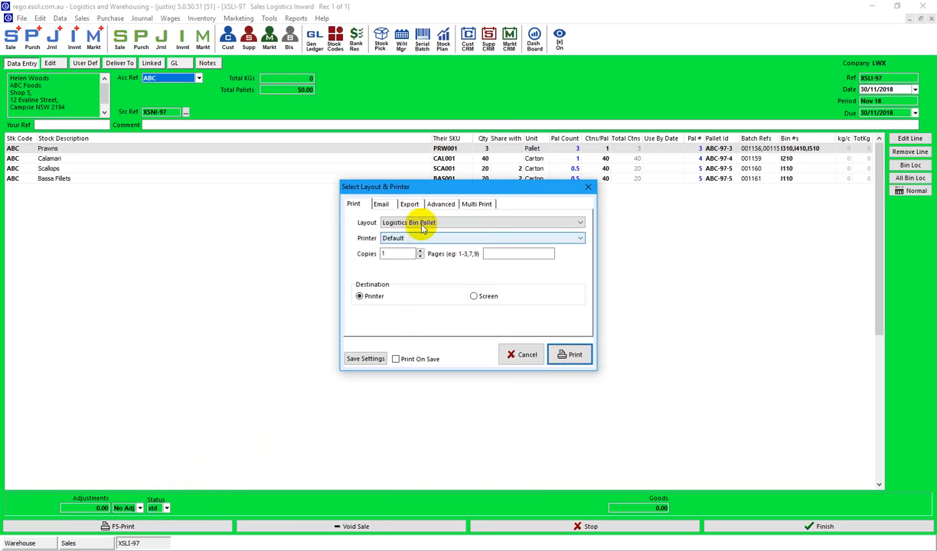
pyautogui.click(476, 296)
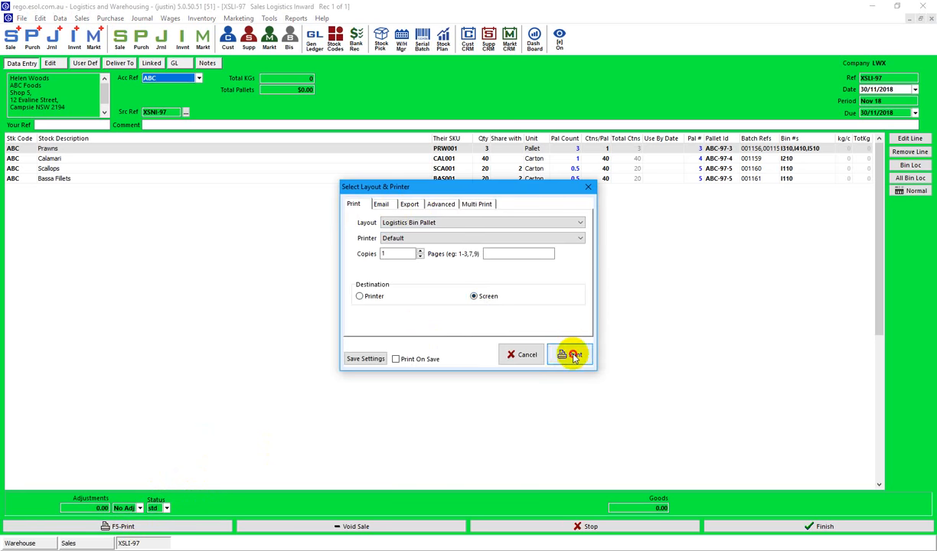
pyautogui.click(568, 354)
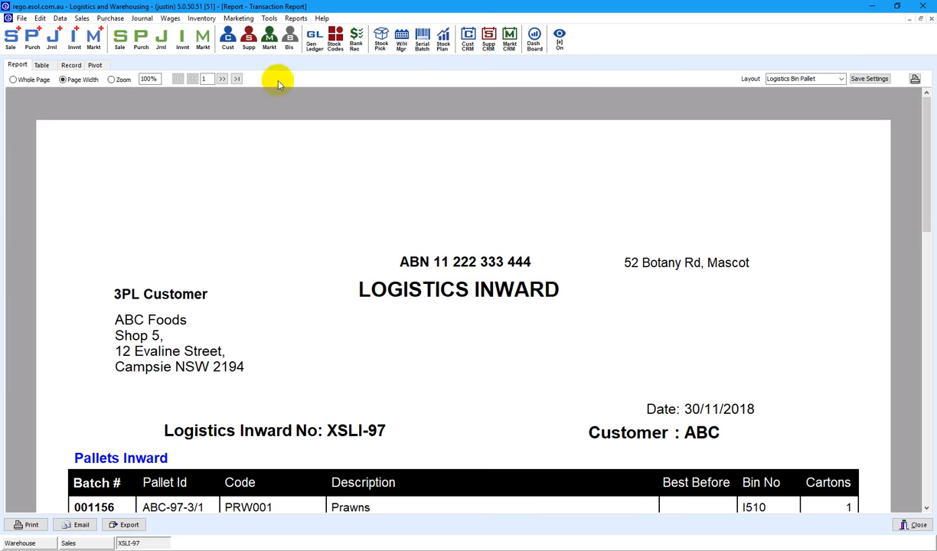
# View the report preview at Whole Page and then actual size, and close it.
pyautogui.click(30, 79)
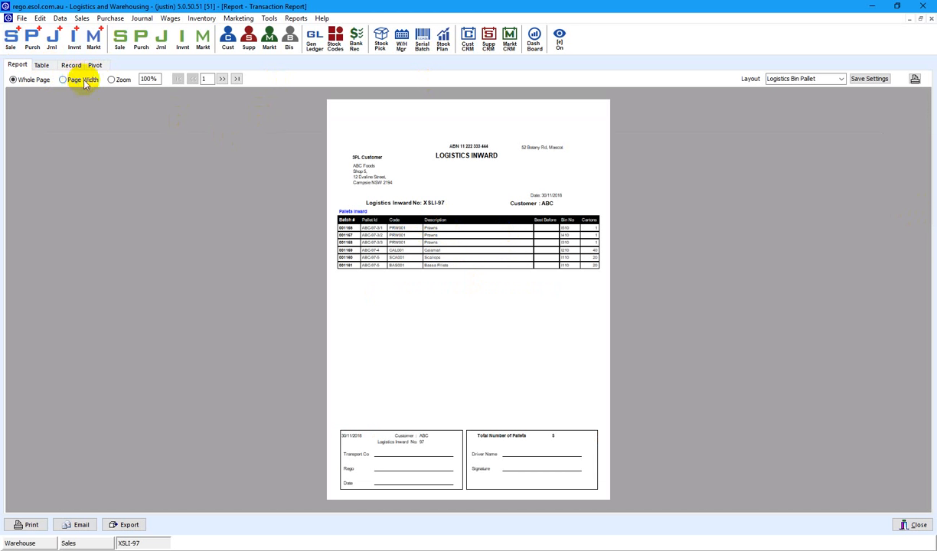
pyautogui.click(112, 79)
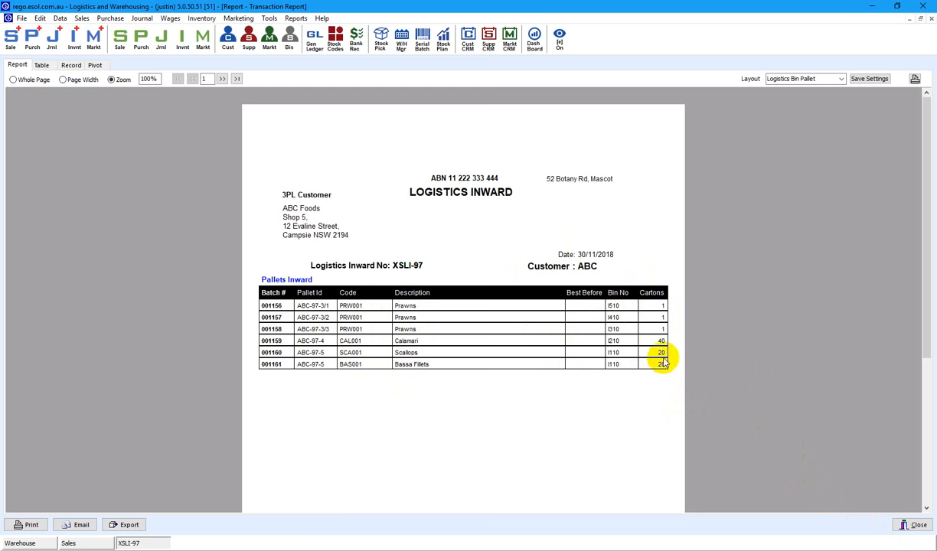
pyautogui.click(919, 526)
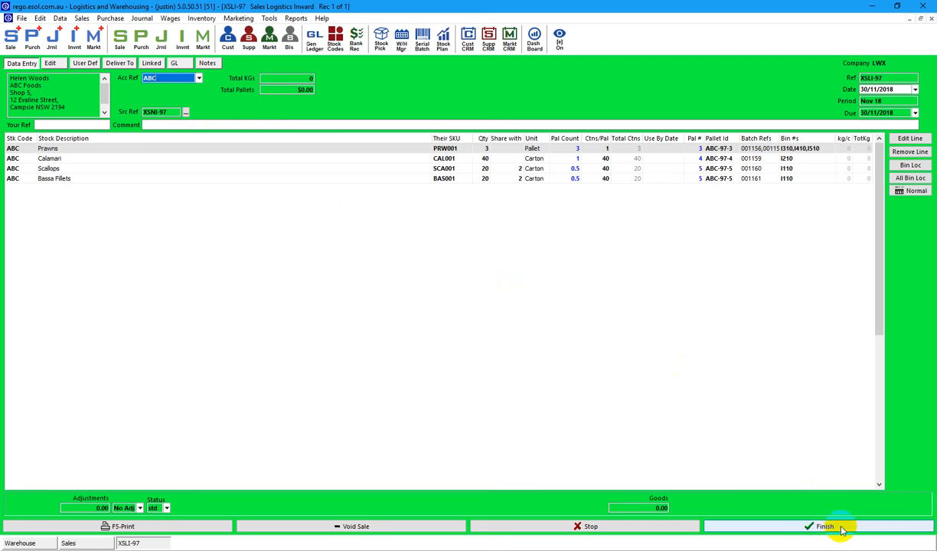
# Save XSLI-97, reopen it from the Stock IN list, and redate it 22/11/2018.
pyautogui.click(840, 526)
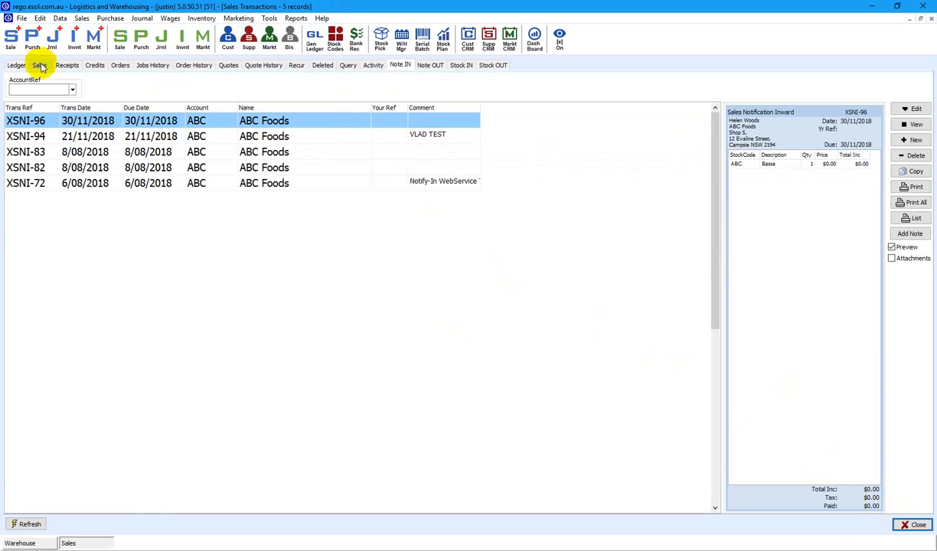
pyautogui.click(459, 68)
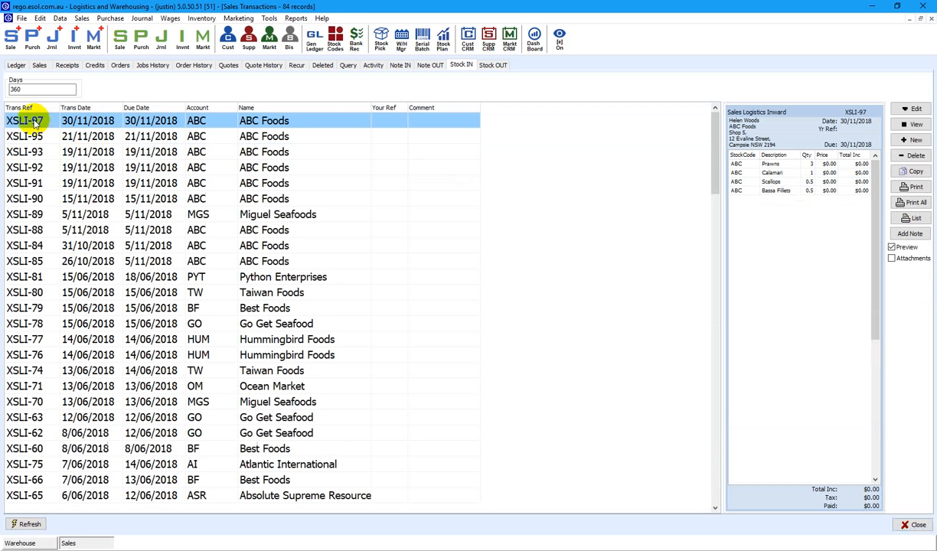
pyautogui.doubleClick(35, 123)
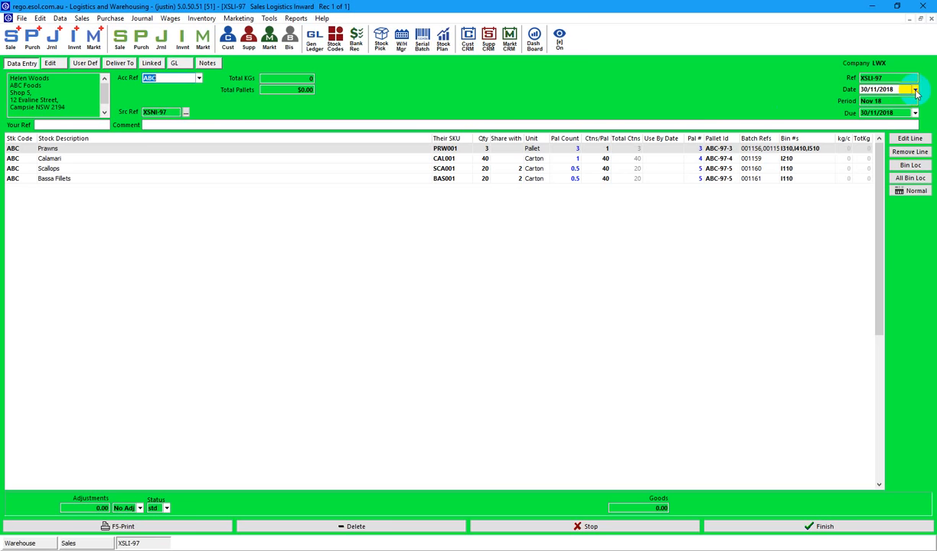
pyautogui.click(914, 90)
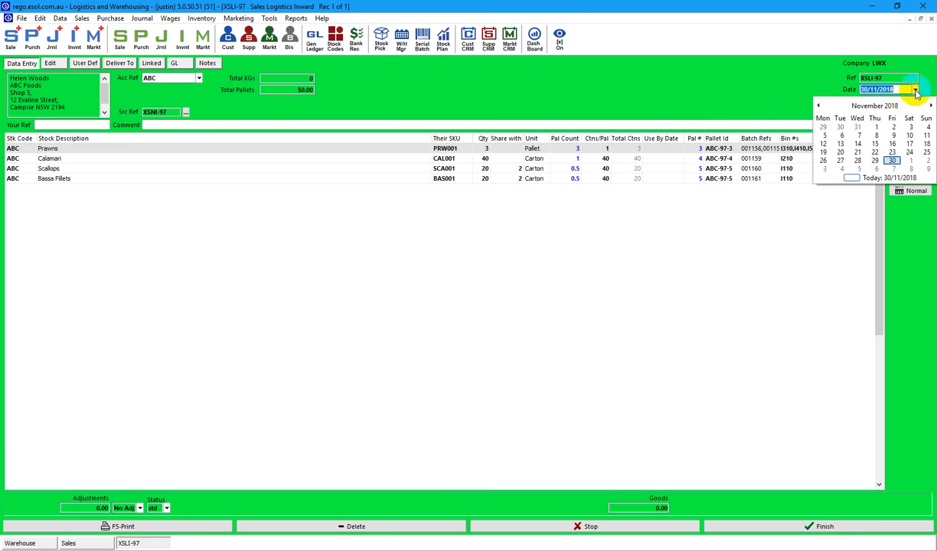
pyautogui.click(875, 152)
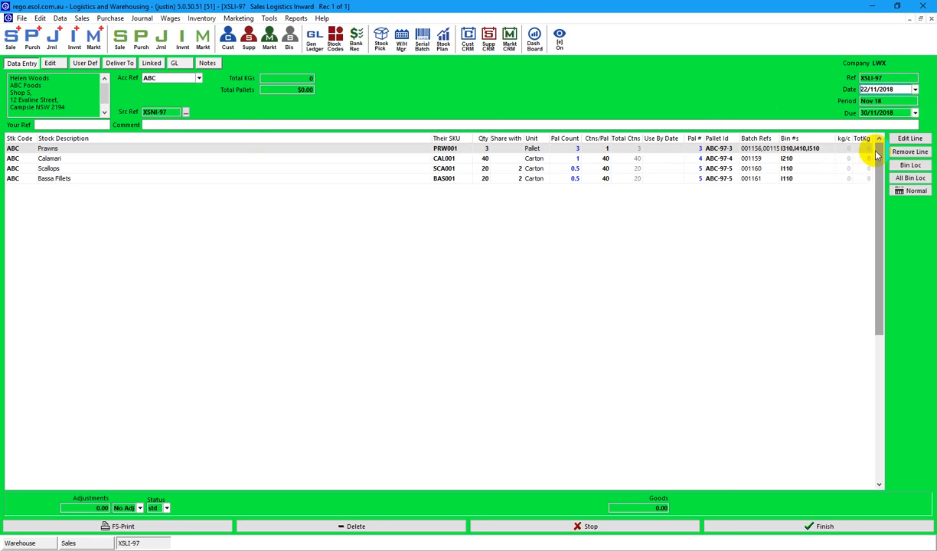
pyautogui.click(826, 526)
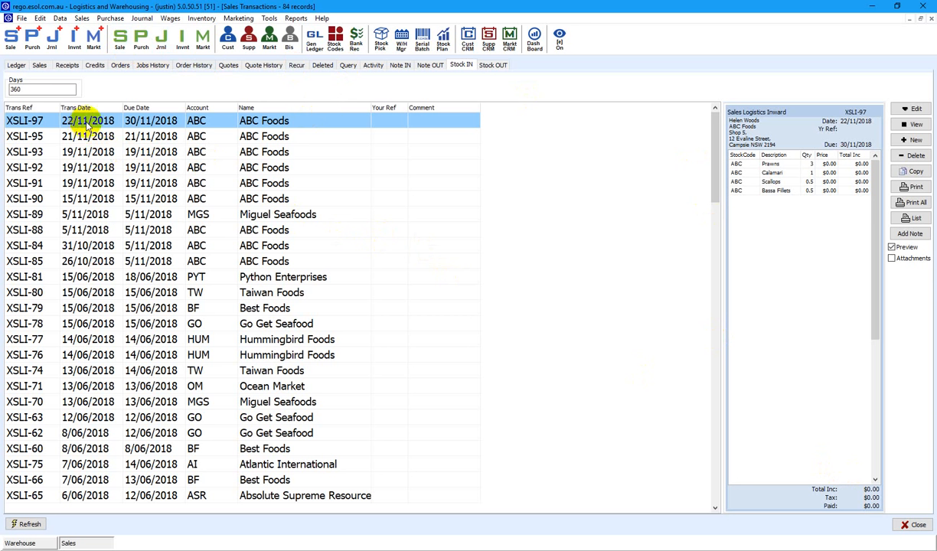
# Create a new Logistics OUT transaction for customer account ABC.
pyautogui.click(11, 43)
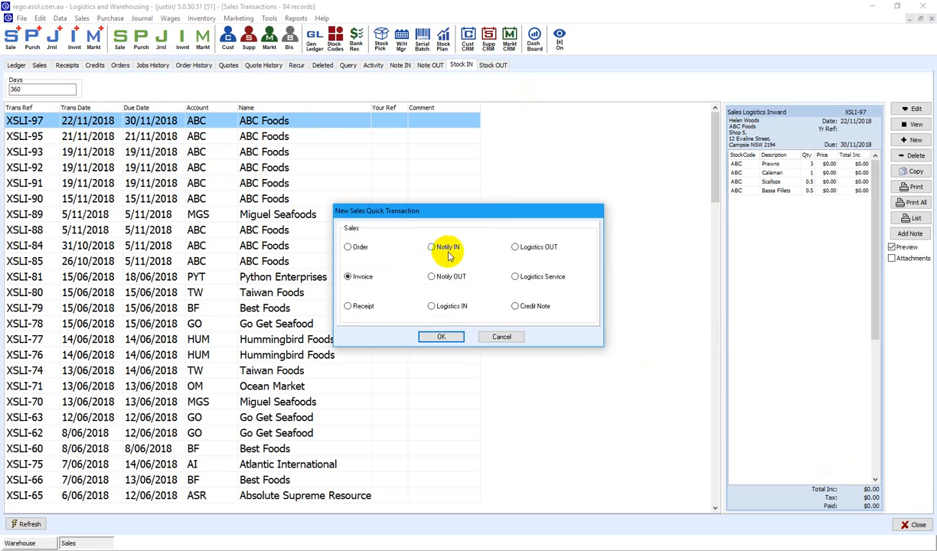
pyautogui.click(442, 280)
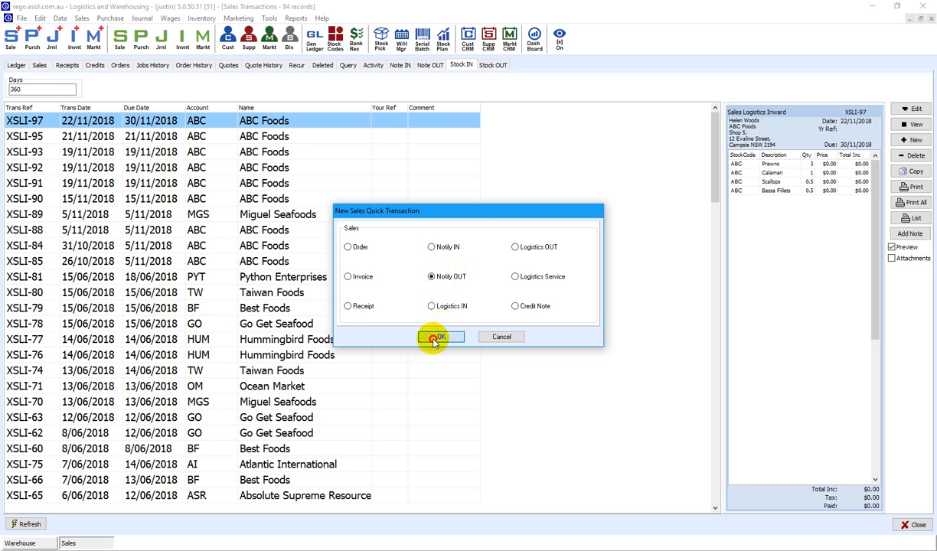
pyautogui.click(516, 247)
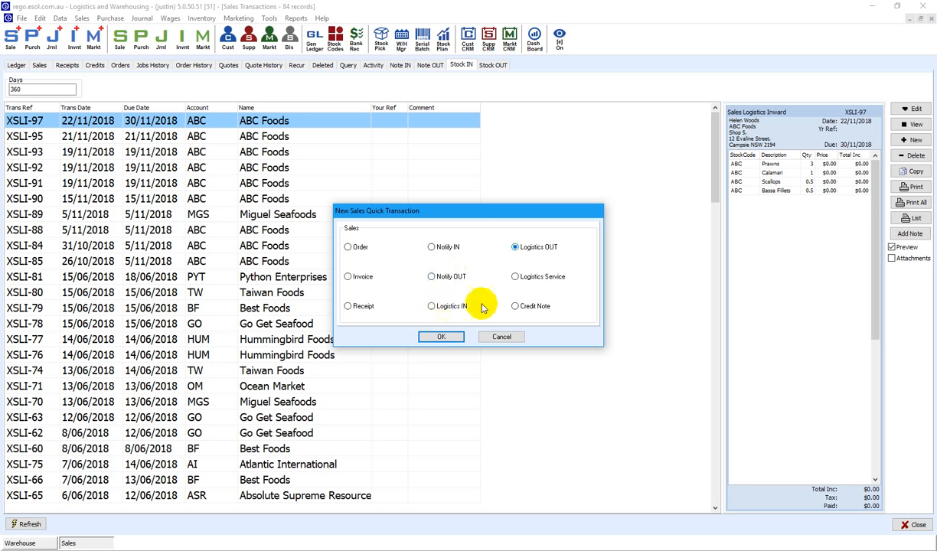
pyautogui.click(442, 338)
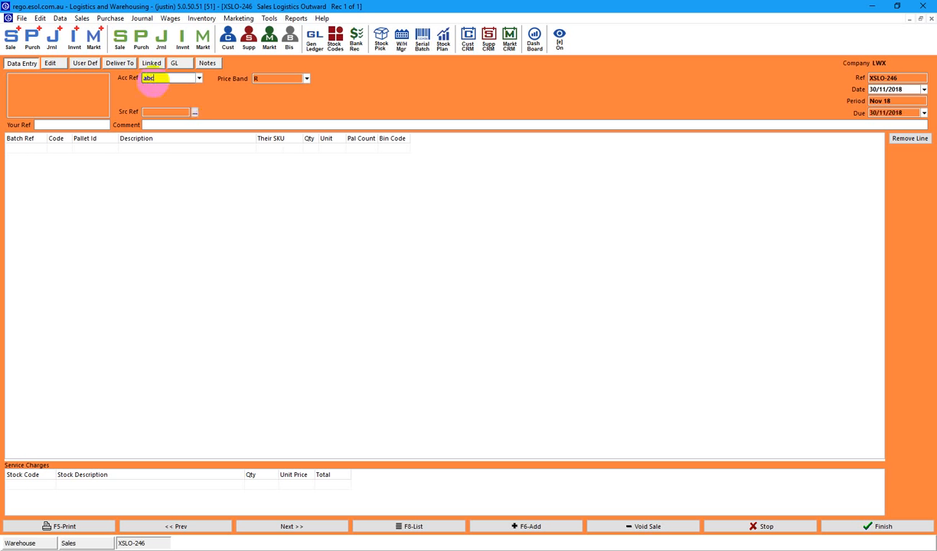
pyautogui.press('Tab')
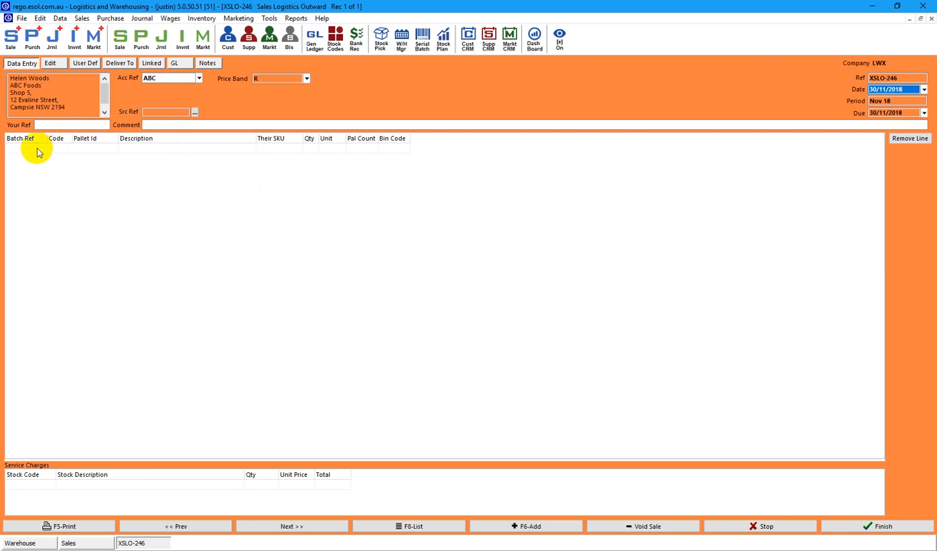
# Add batch 001161 Bassa Fillets, 20 cartons from bin I110, to the outward.
pyautogui.doubleClick(107, 148)
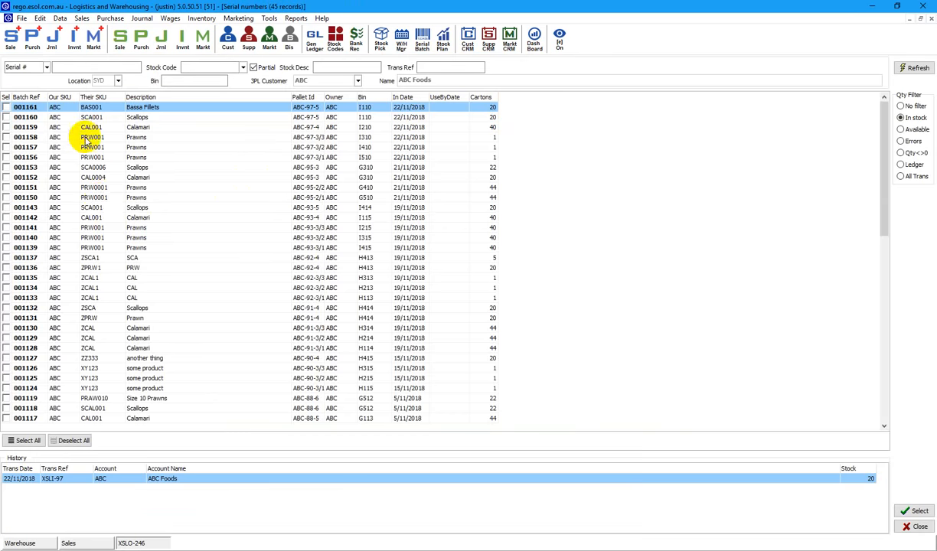
pyautogui.click(76, 159)
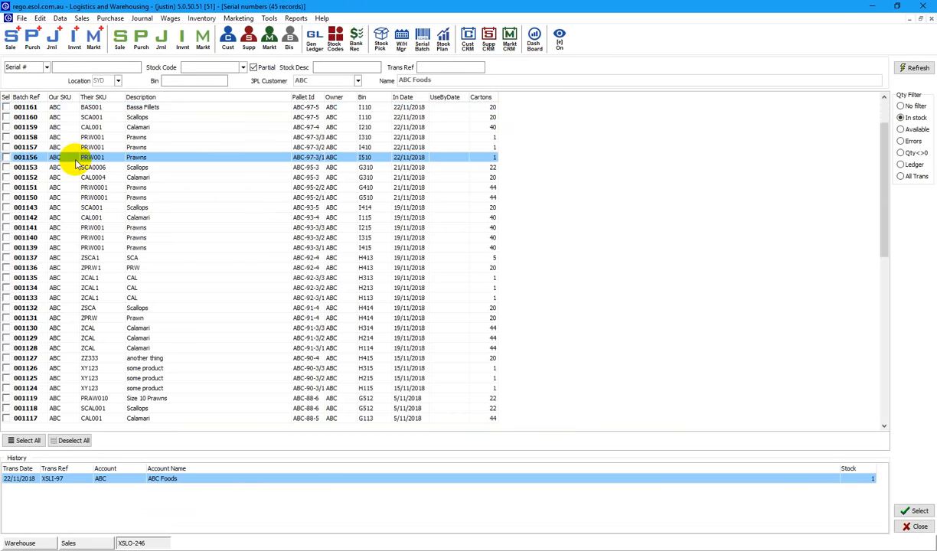
pyautogui.click(90, 108)
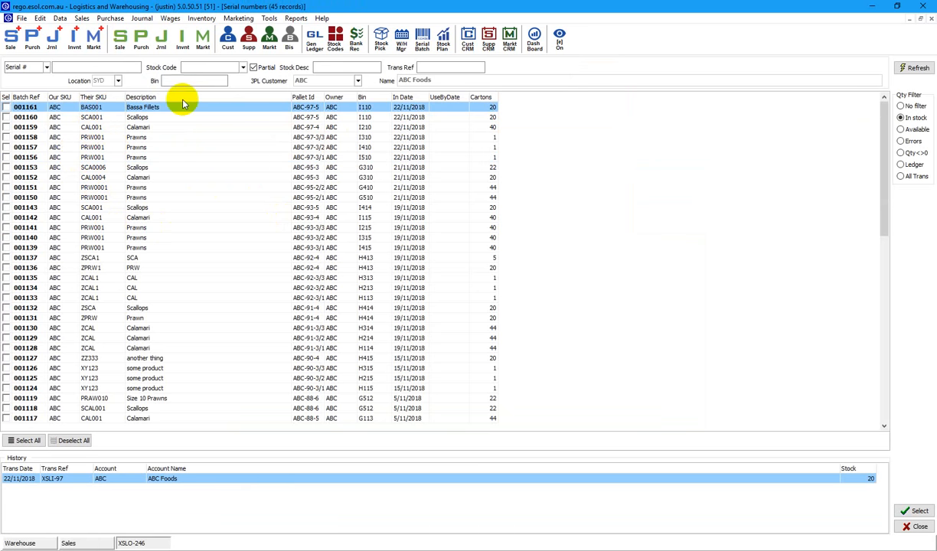
pyautogui.click(915, 512)
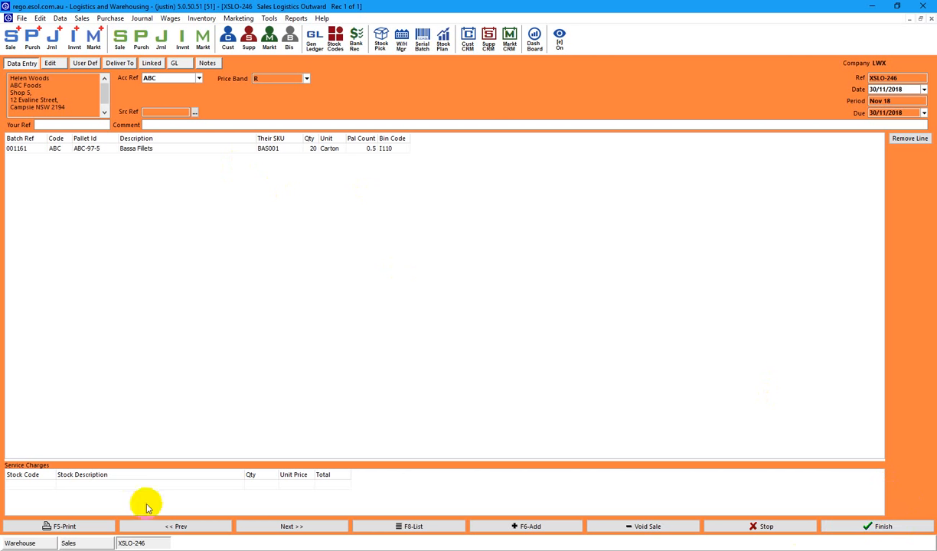
pyautogui.click(77, 527)
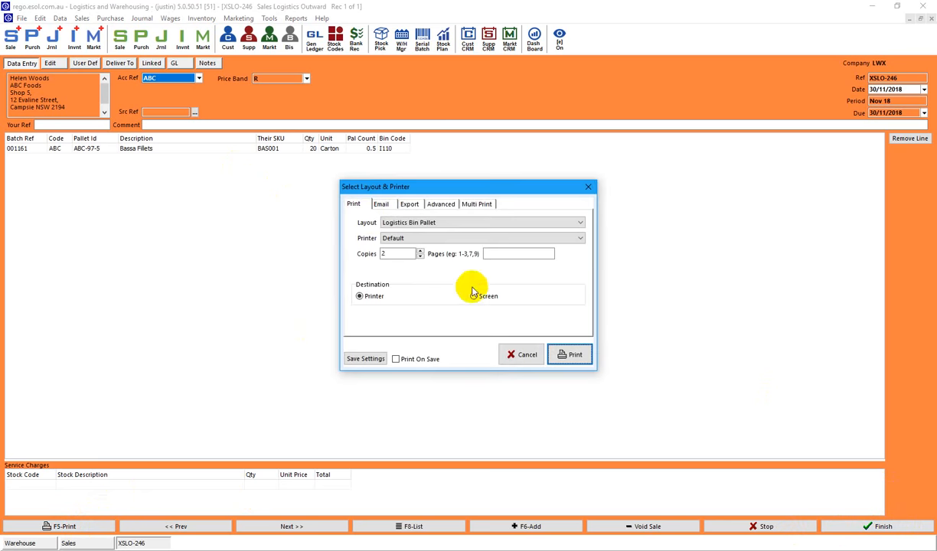
pyautogui.click(475, 297)
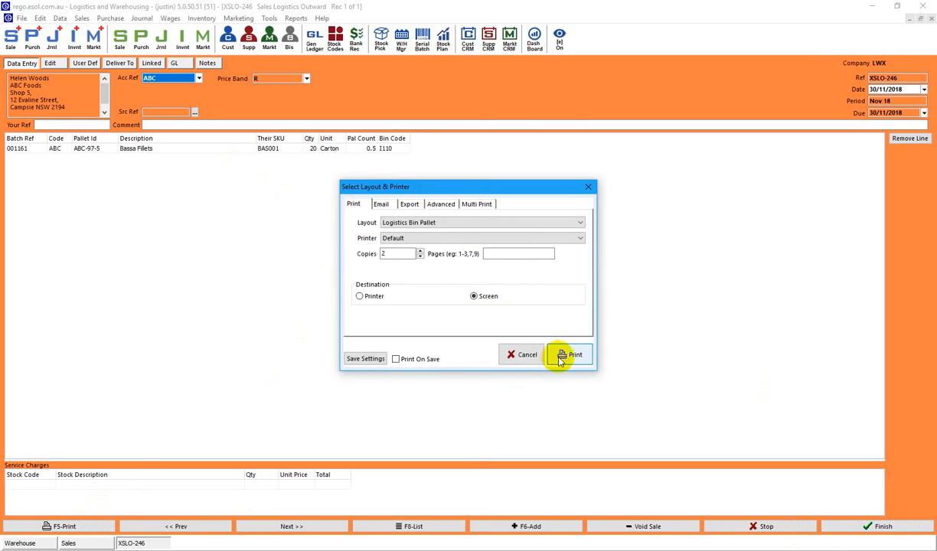
pyautogui.click(564, 357)
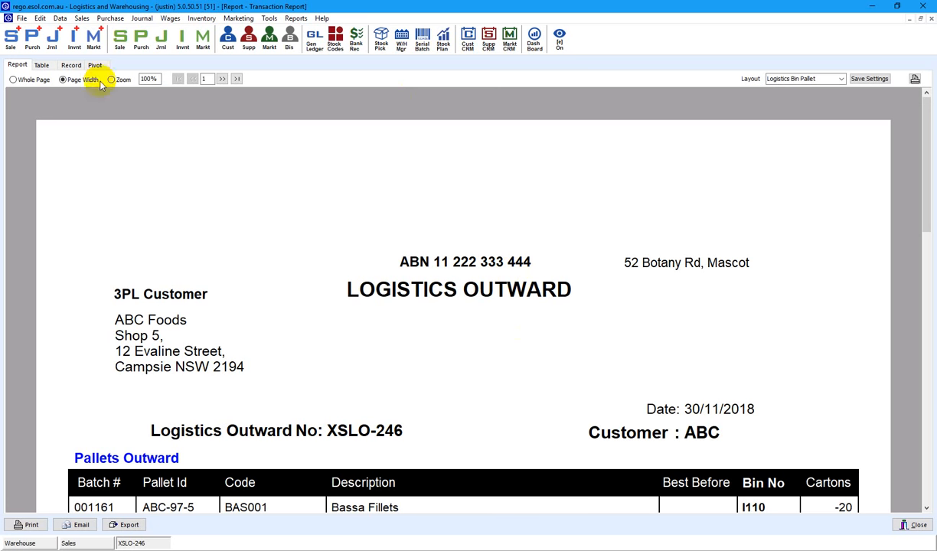
pyautogui.click(112, 80)
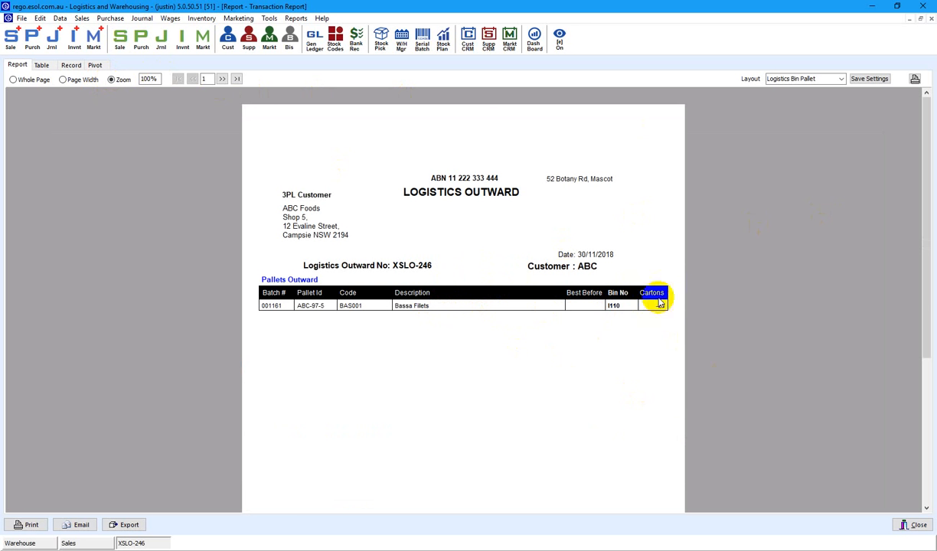
pyautogui.click(917, 526)
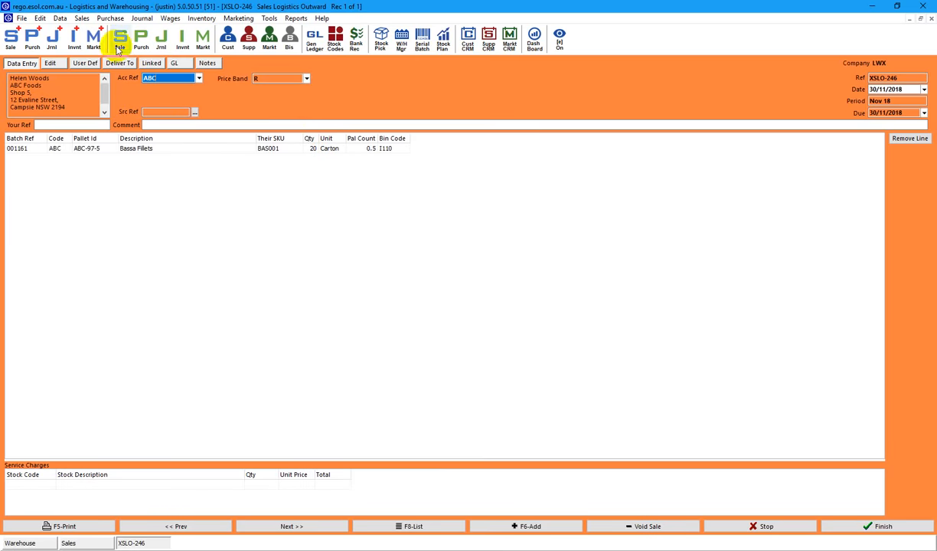
pyautogui.click(294, 20)
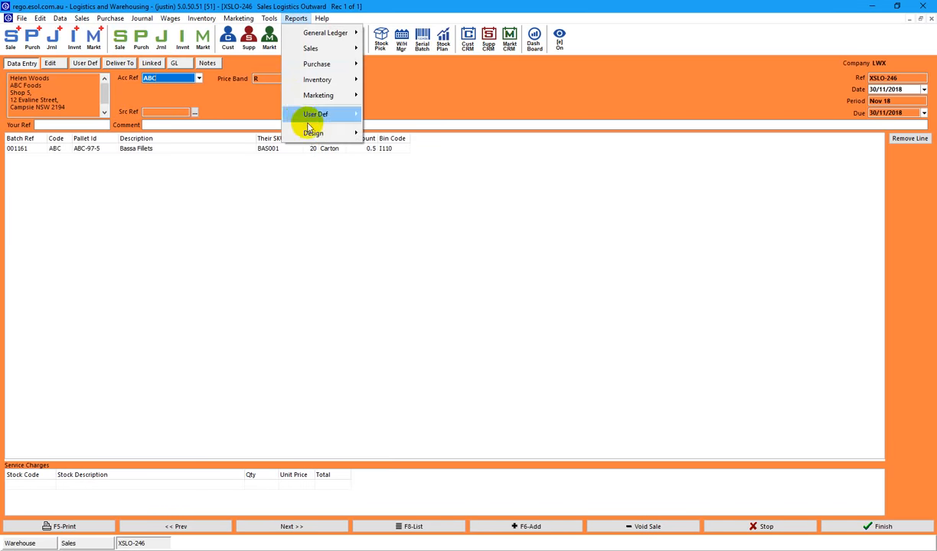
# Open the Logistics Bin Pallet transaction report design and view its Pallets Inward subreport.
pyautogui.moveTo(348, 133)
pyautogui.click(408, 135)
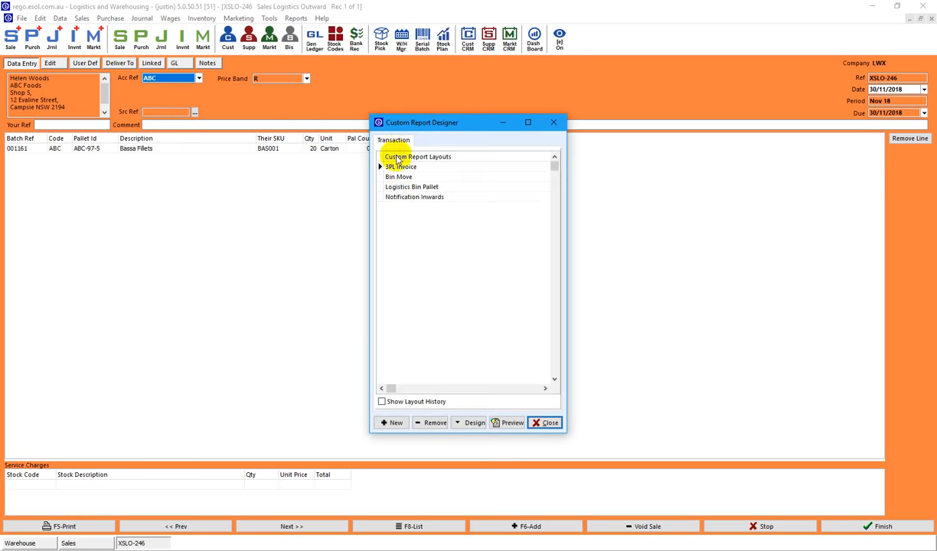
pyautogui.click(406, 187)
pyautogui.click(470, 422)
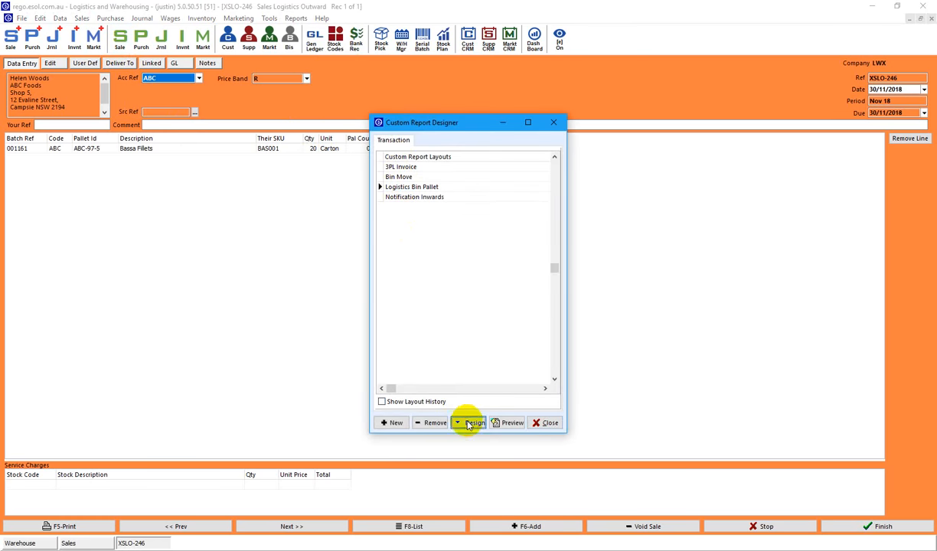
pyautogui.click(527, 292)
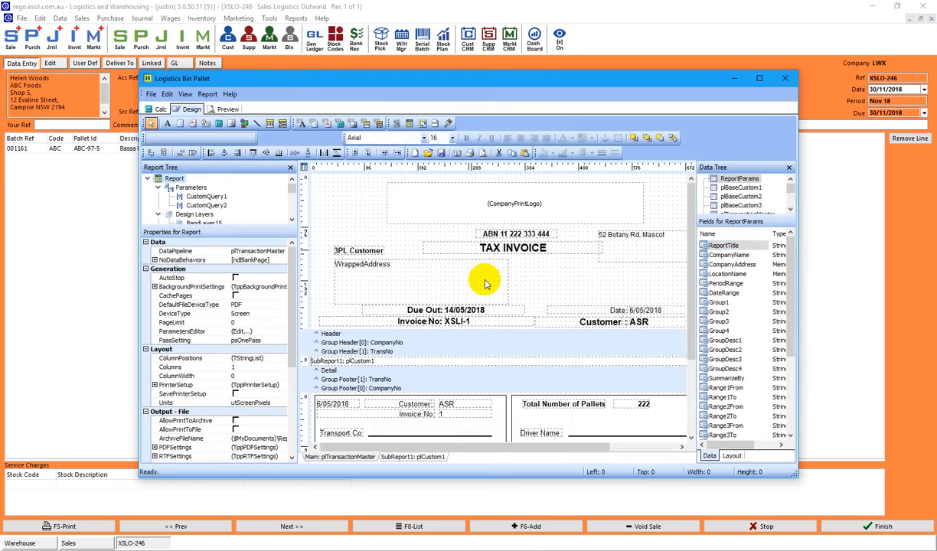
pyautogui.moveTo(794, 284); pyautogui.dragTo(779, 344)
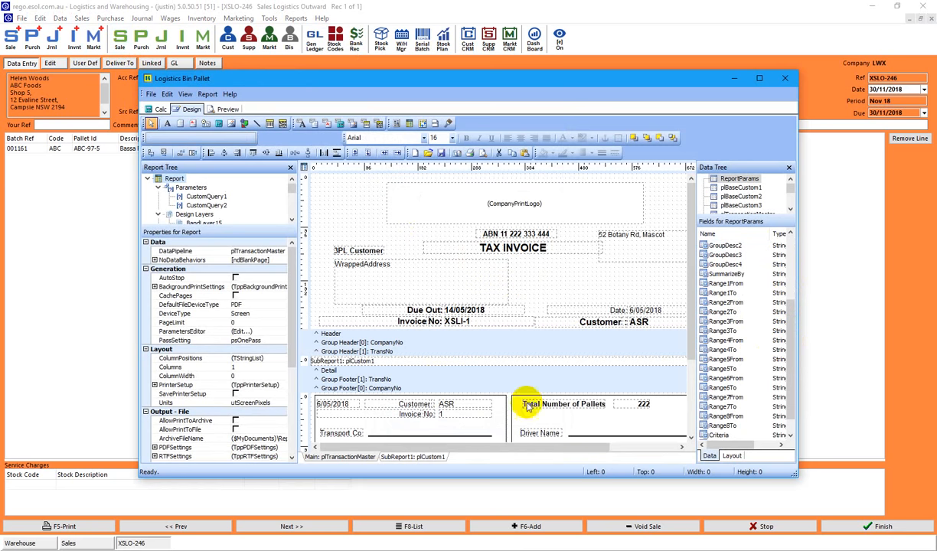
pyautogui.click(411, 457)
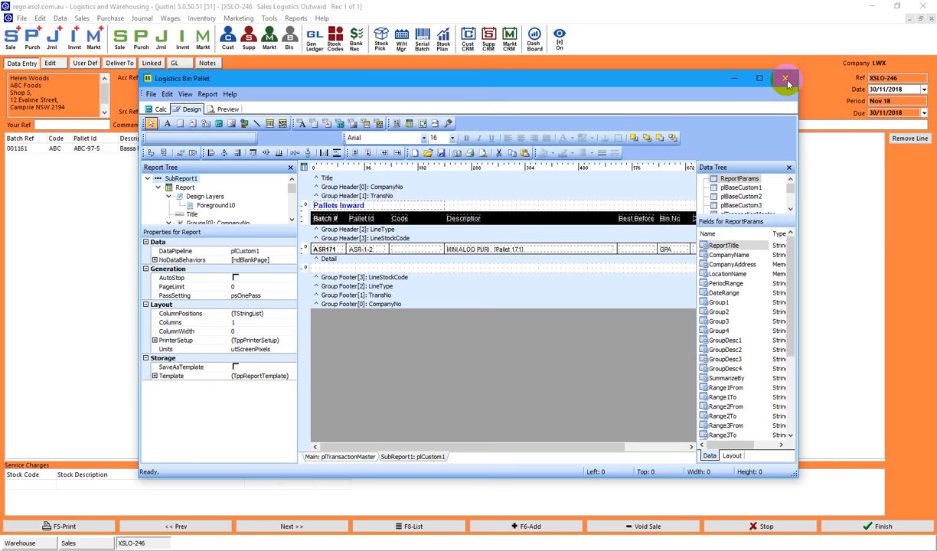
# Close the report designer and finish outward XSLO-246.
pyautogui.click(786, 81)
pyautogui.click(554, 122)
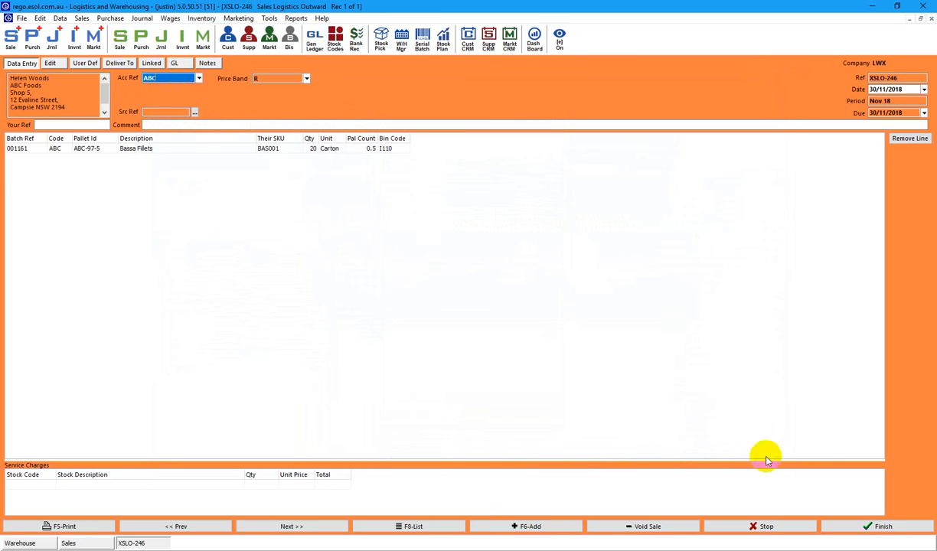
pyautogui.click(878, 526)
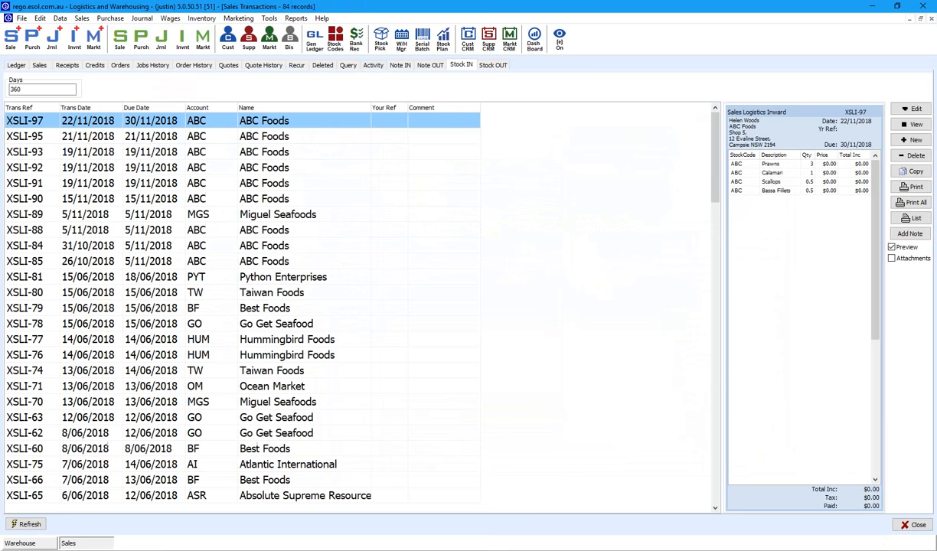
# Show the warehouse bin map, refresh the stock list, and check bin I110's pallet.
pyautogui.click(21, 541)
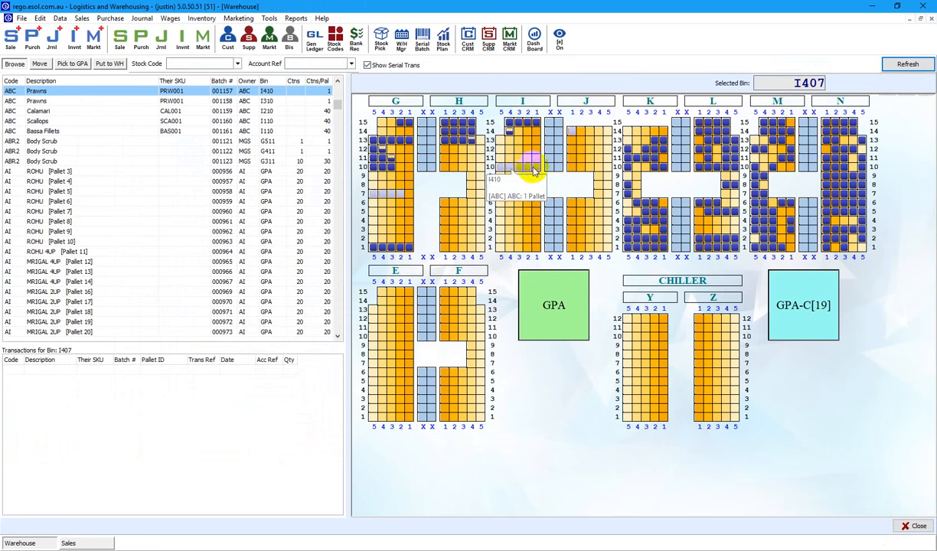
pyautogui.click(902, 65)
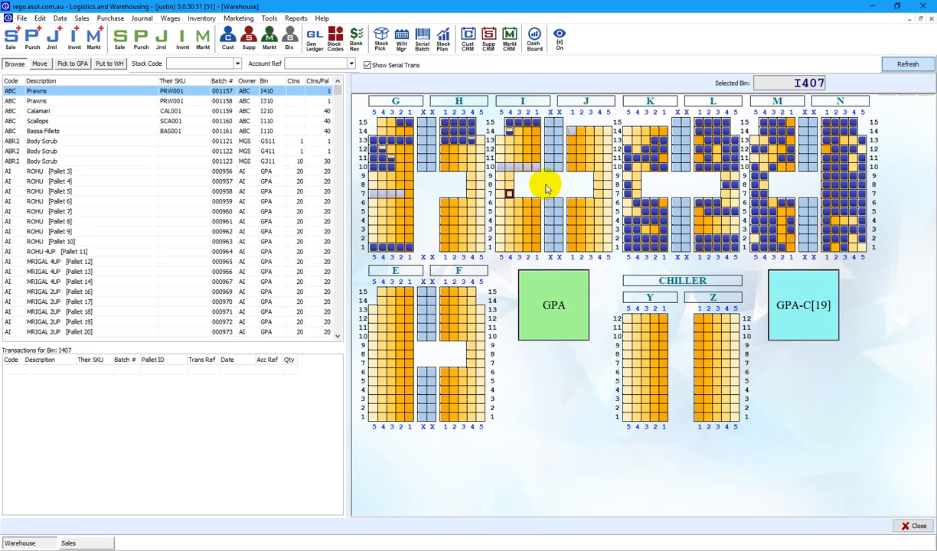
pyautogui.moveTo(536, 169)
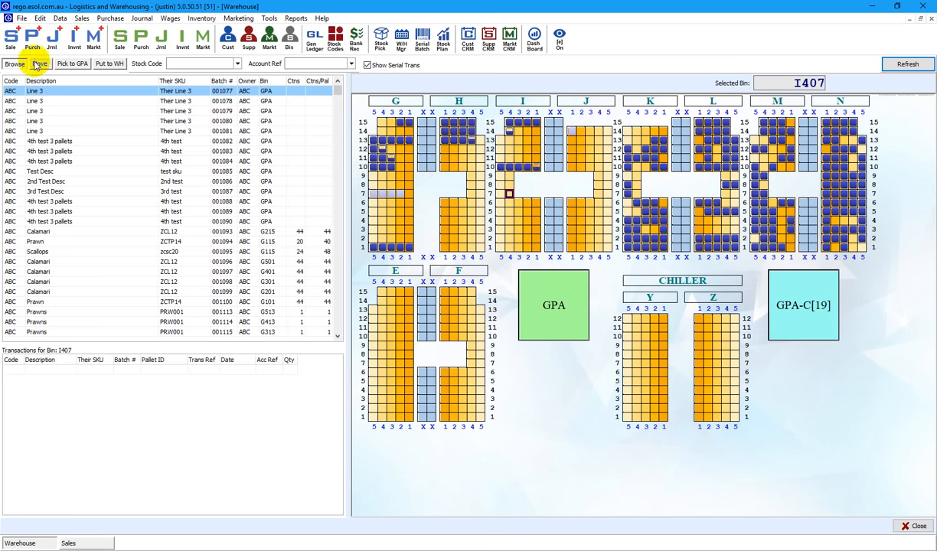
# Start a Logistics Service sale for ABC and add a WRAPPING FEE line.
pyautogui.click(14, 44)
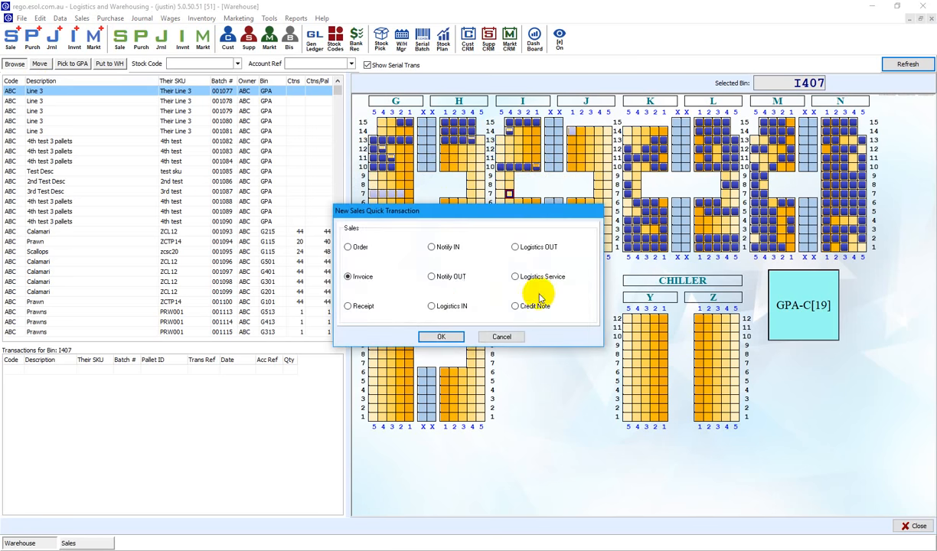
pyautogui.click(516, 275)
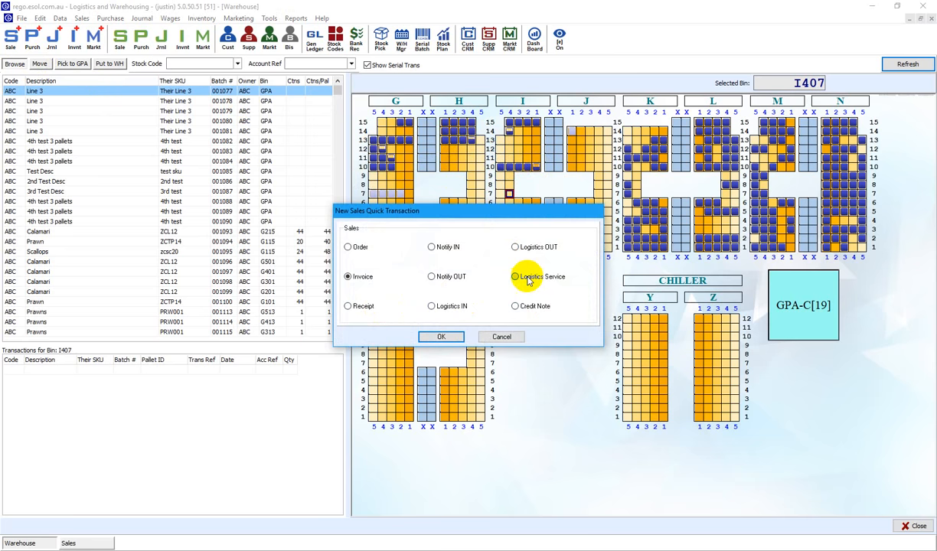
pyautogui.click(446, 338)
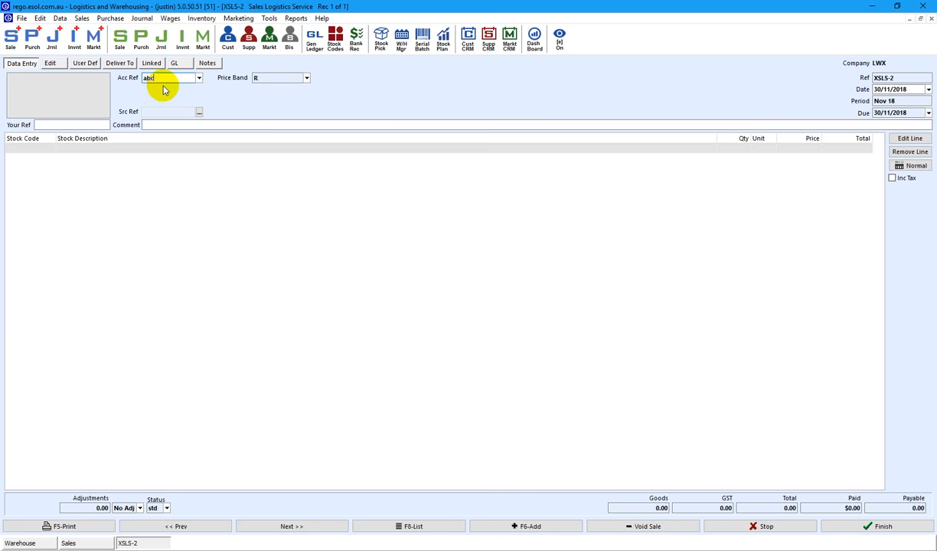
pyautogui.press('Return')
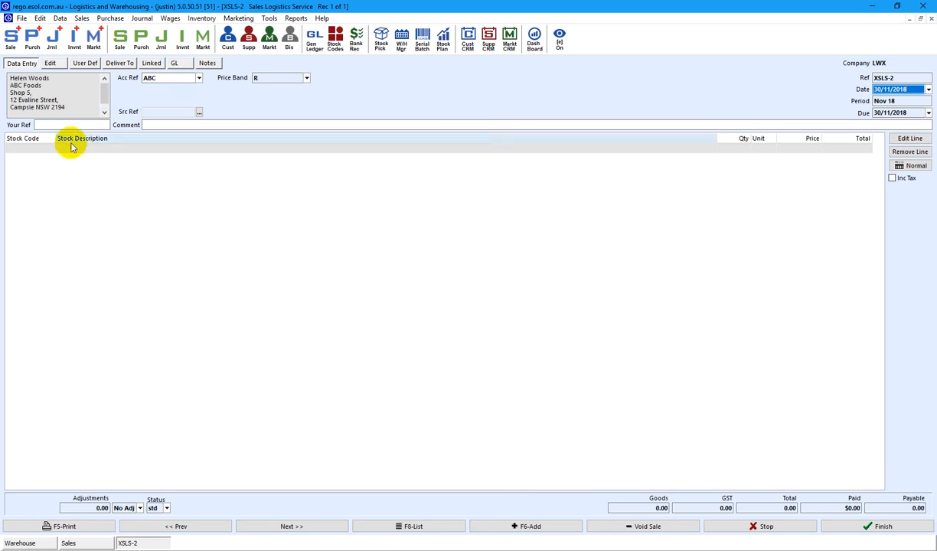
pyautogui.click(25, 151)
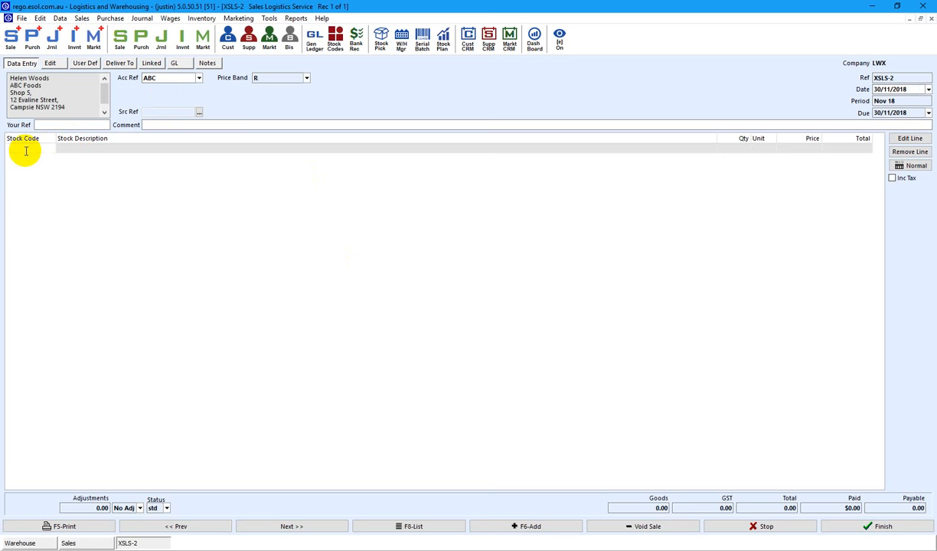
pyautogui.doubleClick(26, 150)
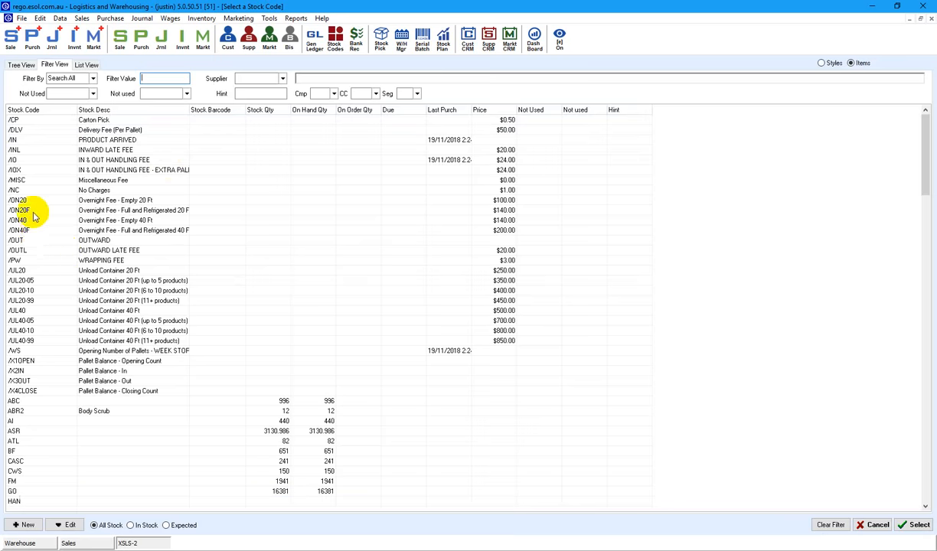
pyautogui.click(20, 180)
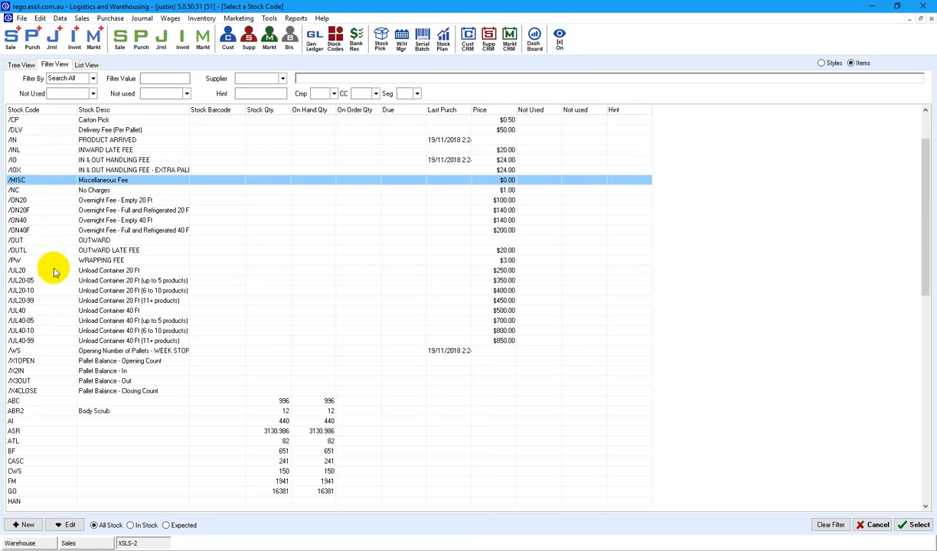
pyautogui.click(20, 258)
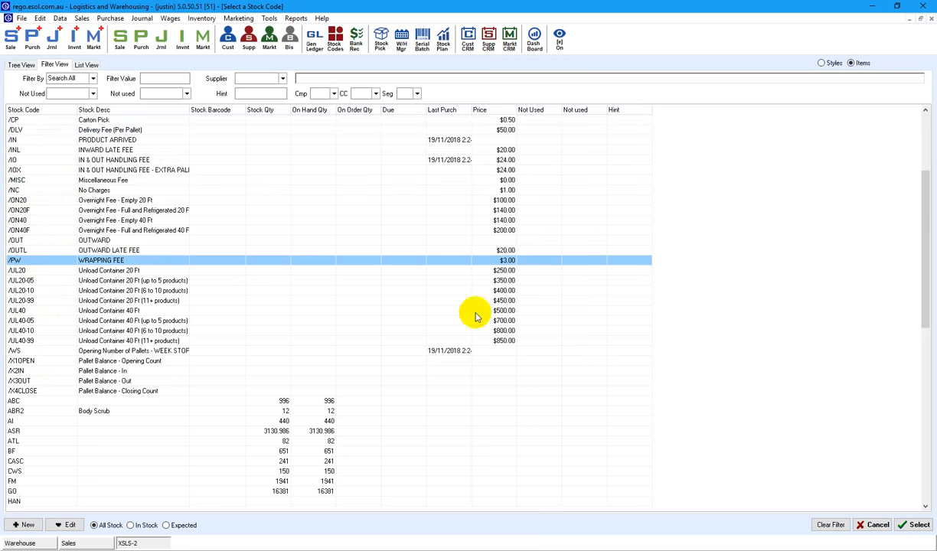
pyautogui.click(915, 525)
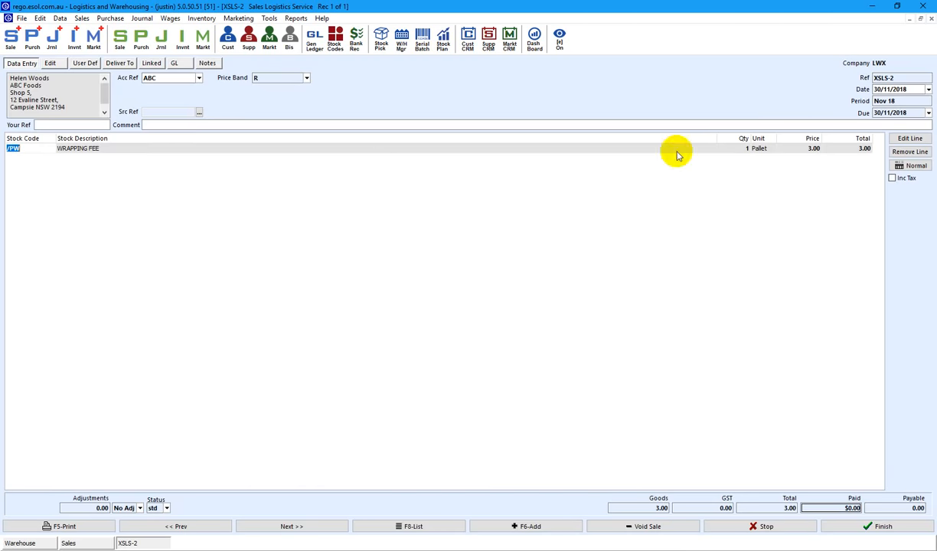
# Set the wrapping fee quantity to 3, date the sale 23/11/2018, and finish XSLS-2.
pyautogui.click(753, 150)
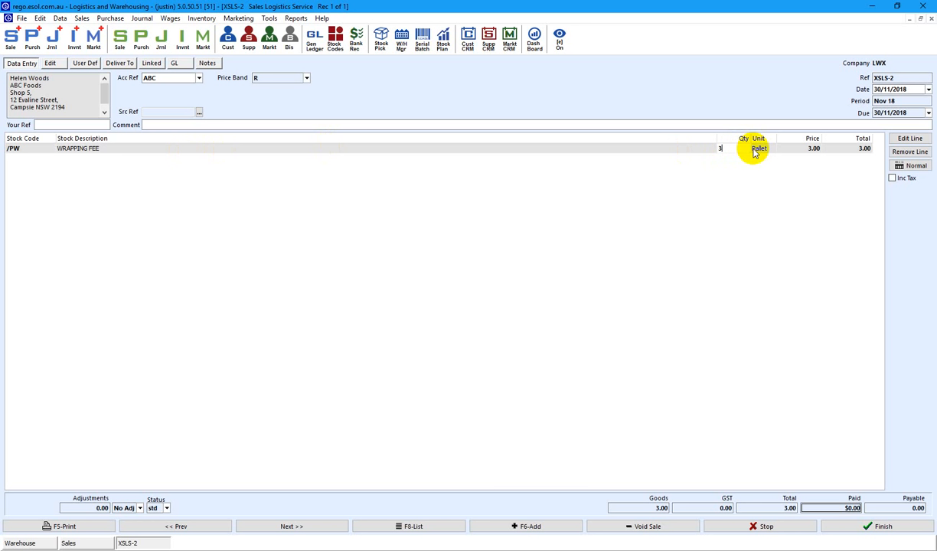
pyautogui.press('Tab')
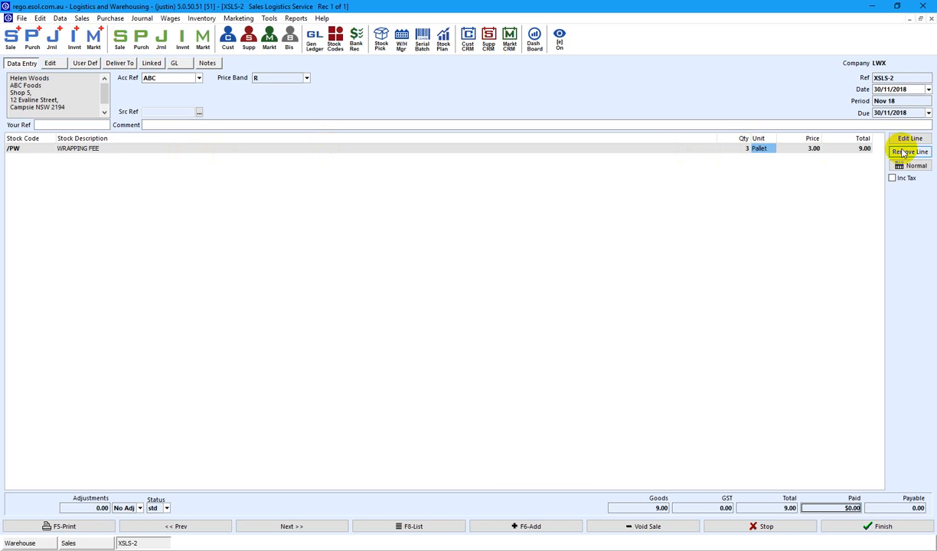
pyautogui.click(927, 91)
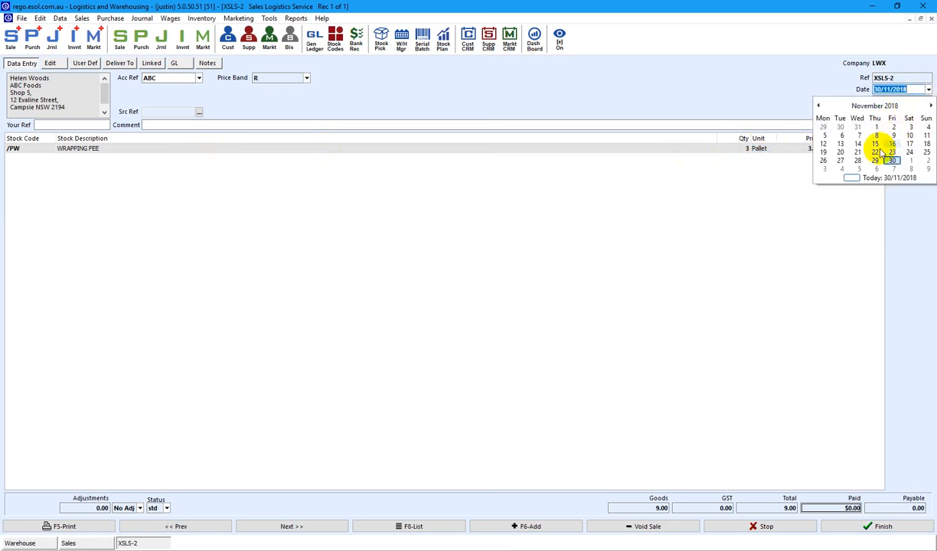
pyautogui.click(892, 153)
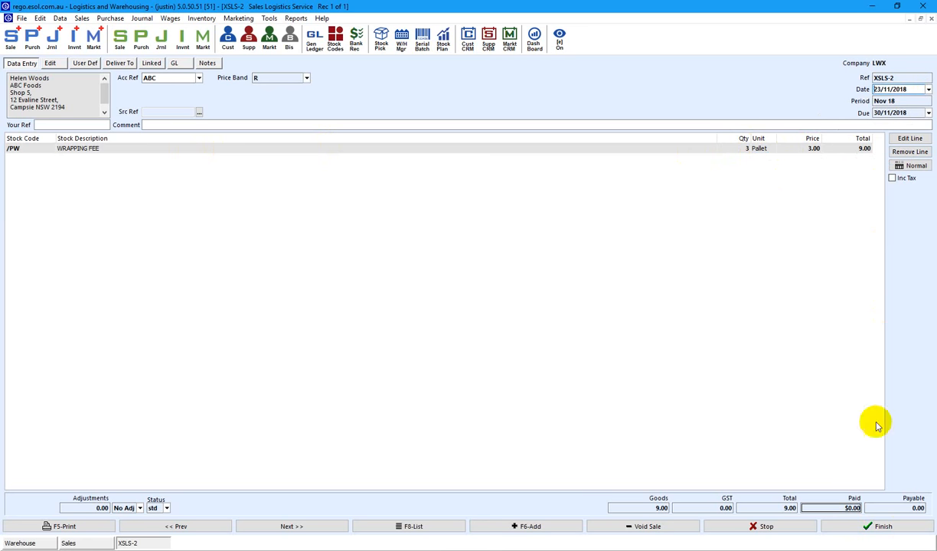
pyautogui.click(888, 526)
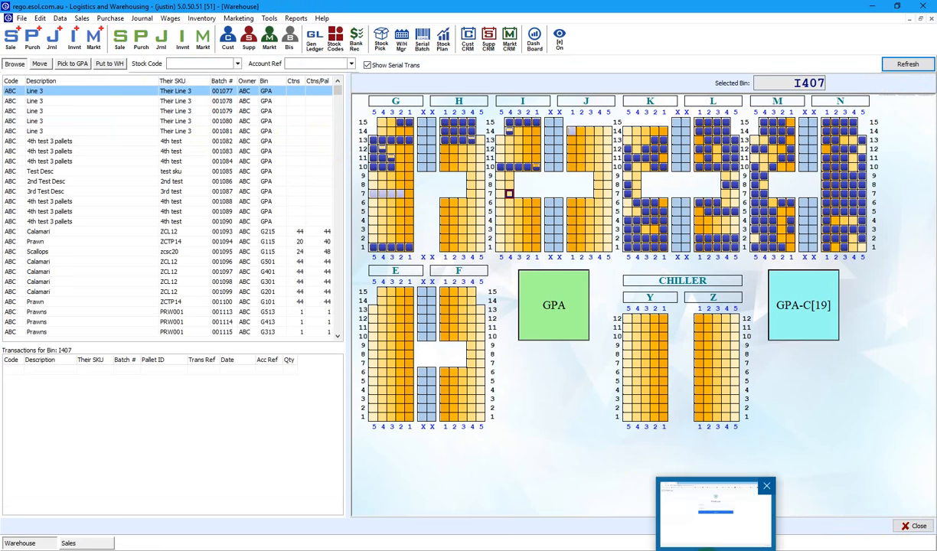
# Log into the 3PL Warehouse portal with the ABC Foods customer's credentials, then return to ESOL.
pyautogui.click(706, 549)
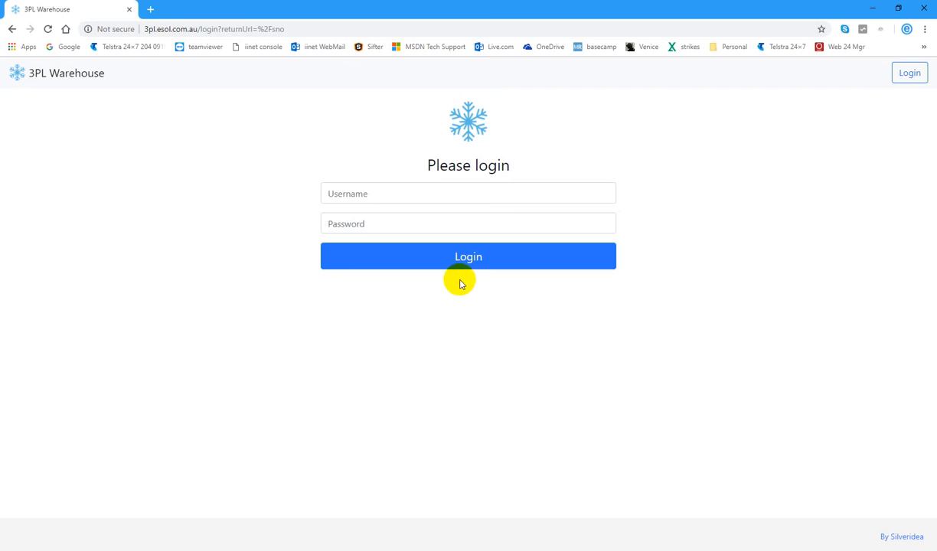
pyautogui.click(333, 193)
pyautogui.write('a')
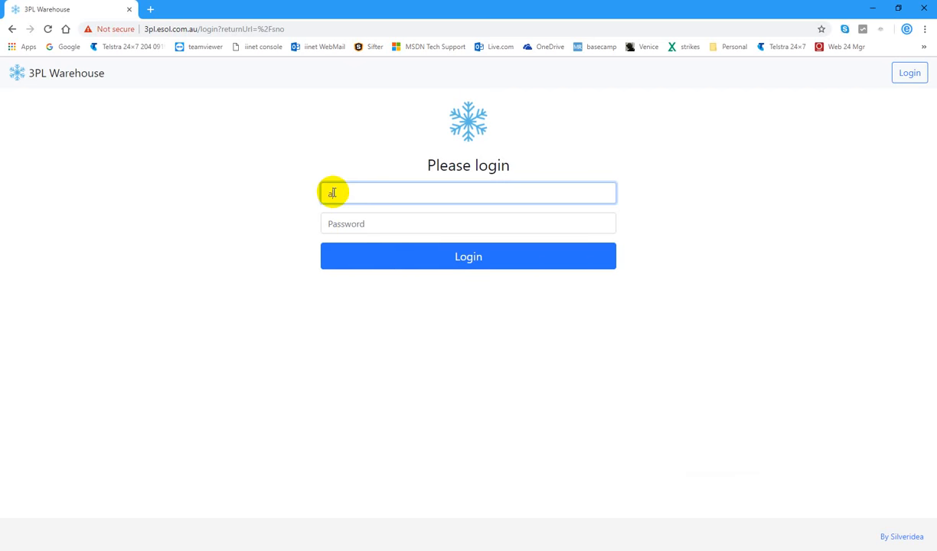
pyautogui.write('bc')
pyautogui.press('Return')
pyautogui.click(333, 222)
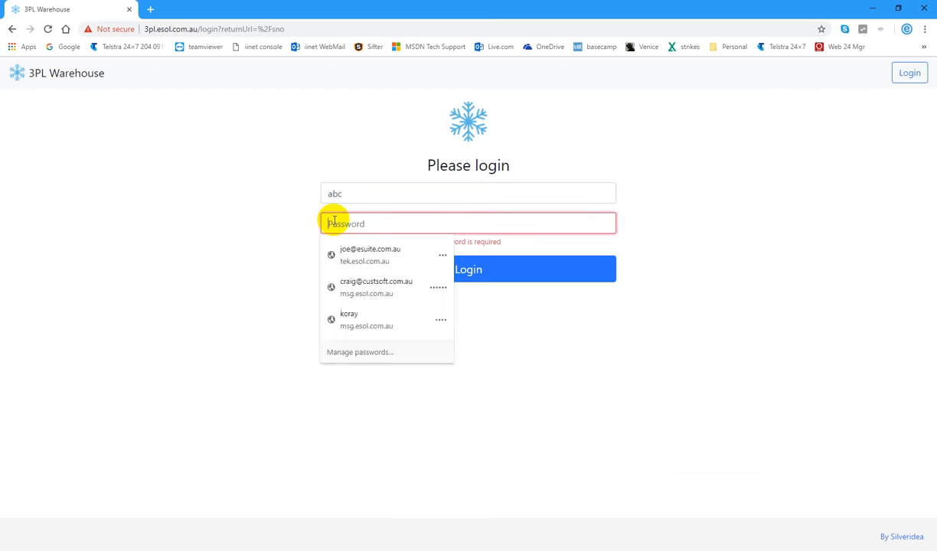
pyautogui.write('abc')
pyautogui.press('Return')
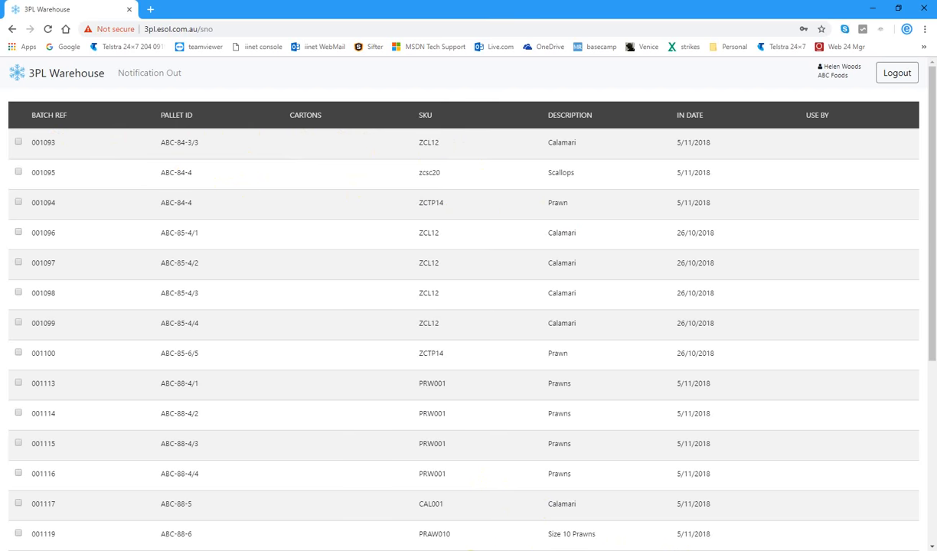
pyautogui.click(575, 511)
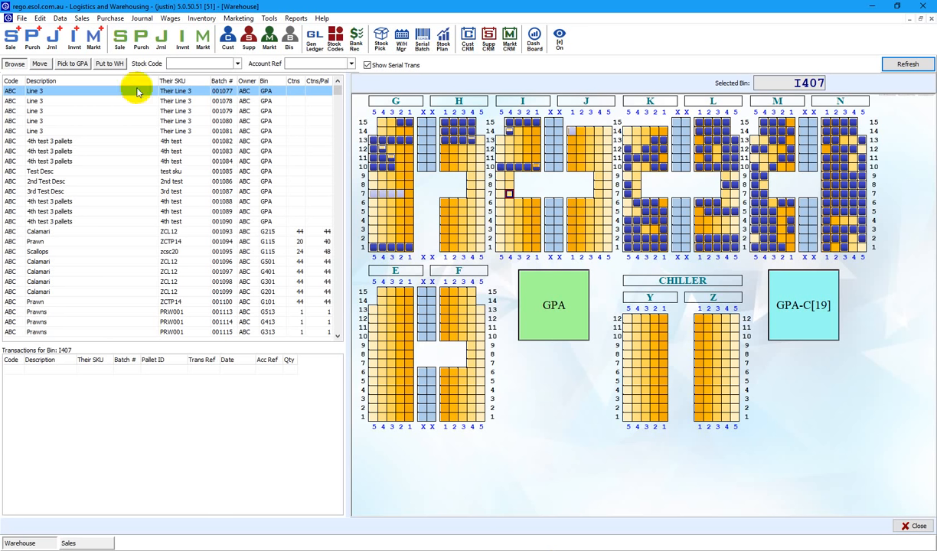
# Start a new outward notification XSNO-250 for account ABC.
pyautogui.click(12, 42)
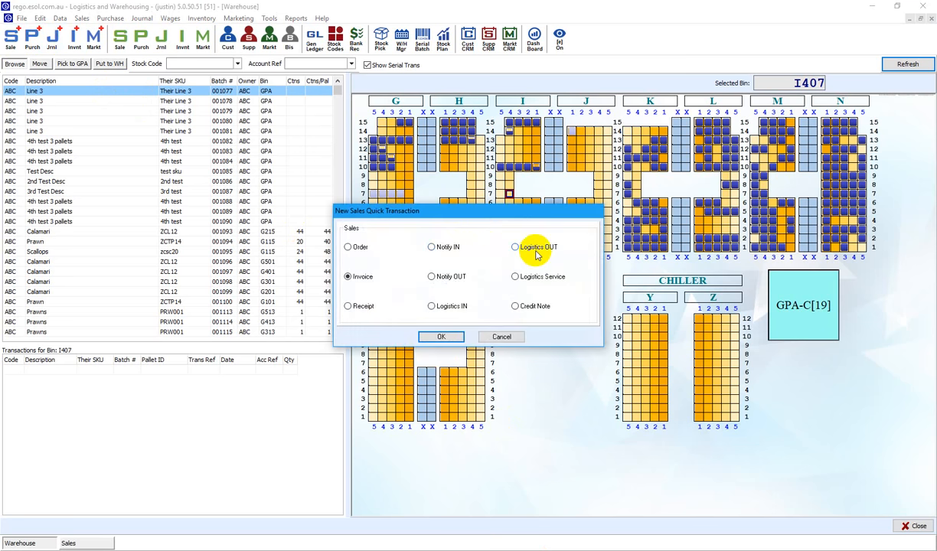
pyautogui.click(440, 274)
pyautogui.click(434, 340)
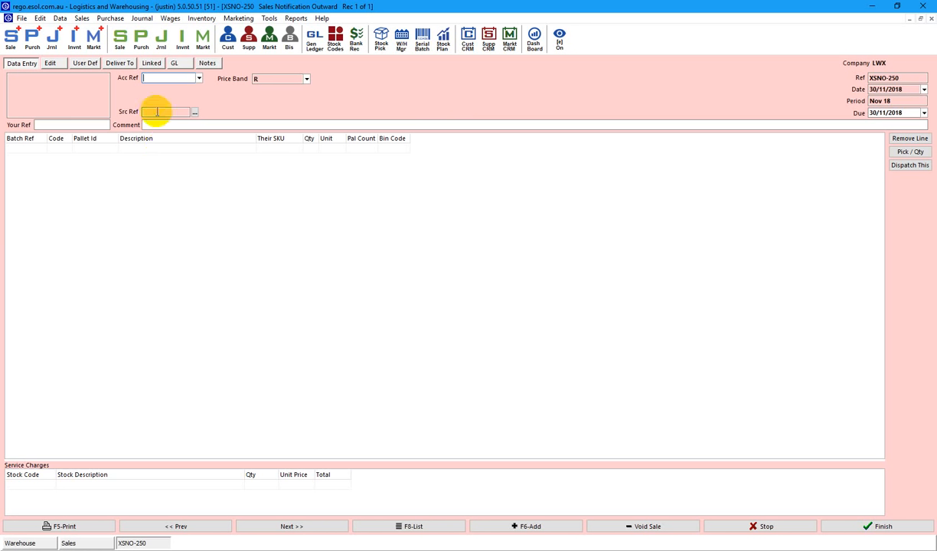
pyautogui.write('ABC')
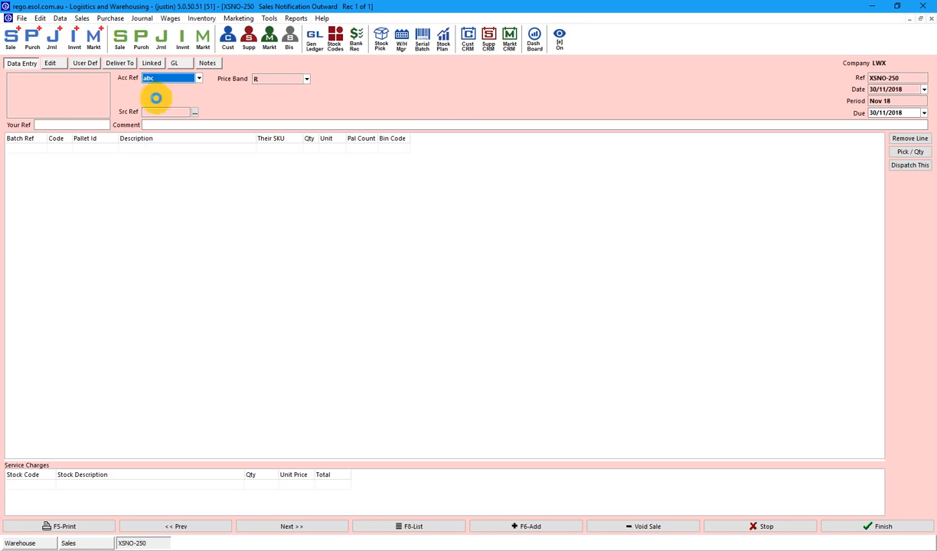
pyautogui.press('Tab')
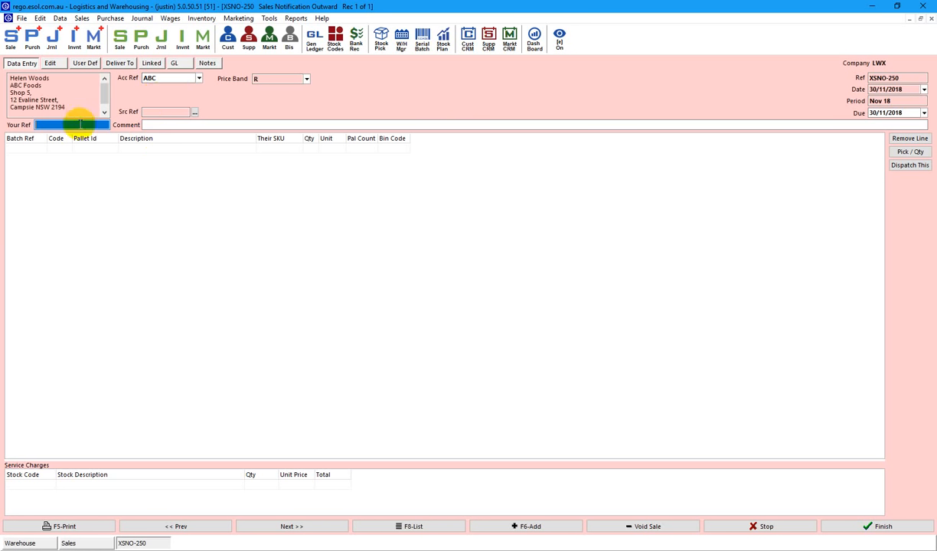
# Browse ABC's in-stock serial numbers, then go to the 3PL portal's Notification Out page.
pyautogui.click(87, 155)
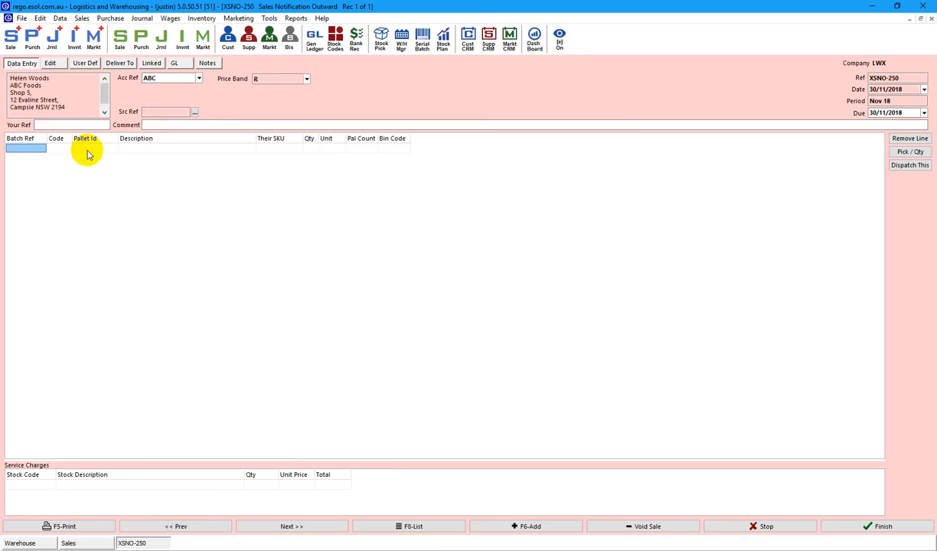
pyautogui.doubleClick(86, 150)
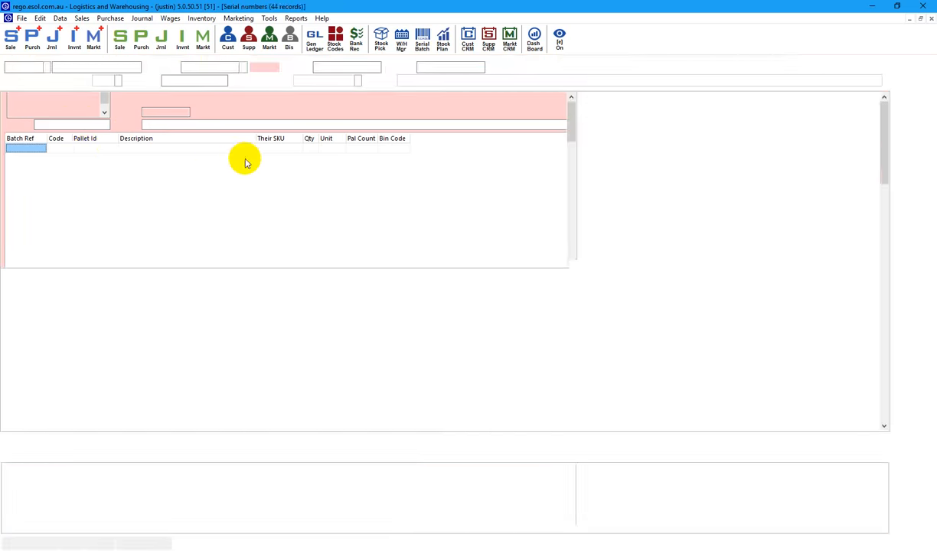
pyautogui.click(64, 169)
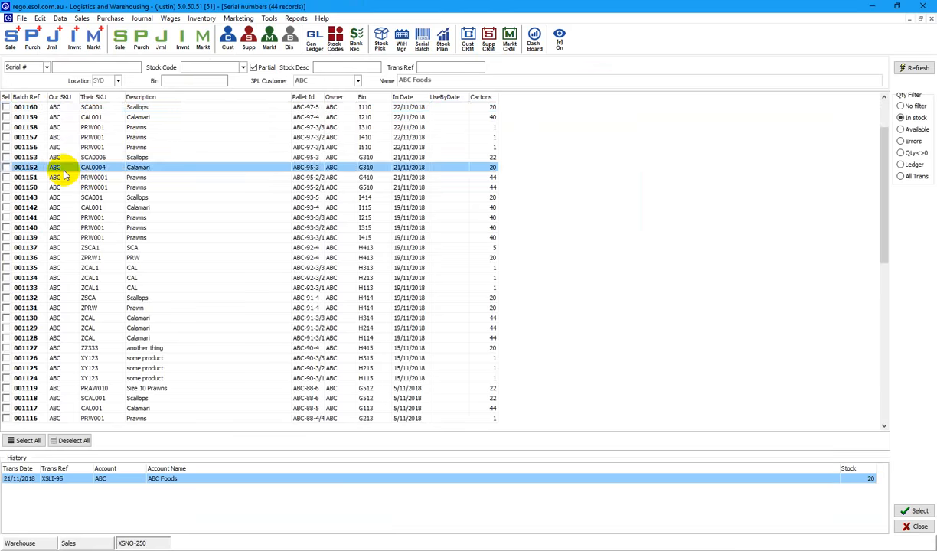
pyautogui.press('pagedown')
pyautogui.press('pagedown')
pyautogui.press('pageup')
pyautogui.press('pageup')
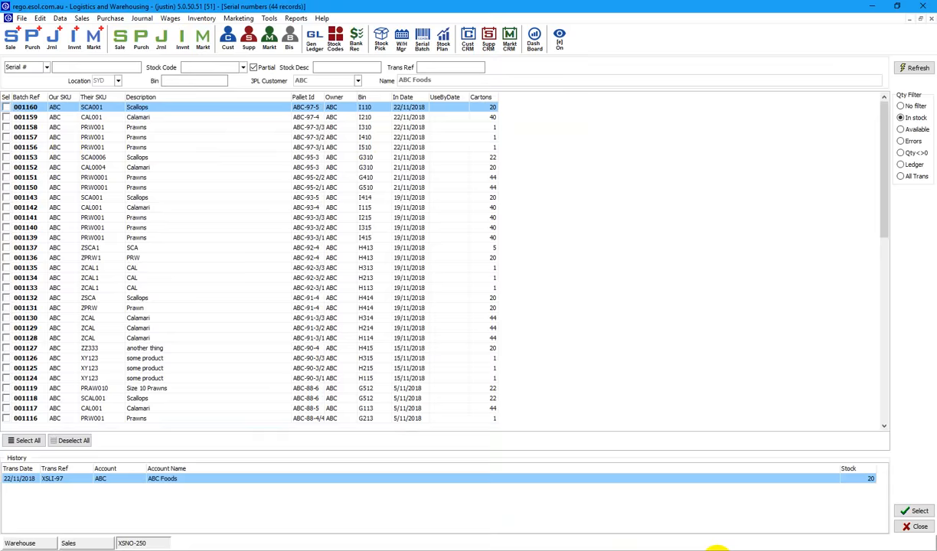
pyautogui.click(702, 502)
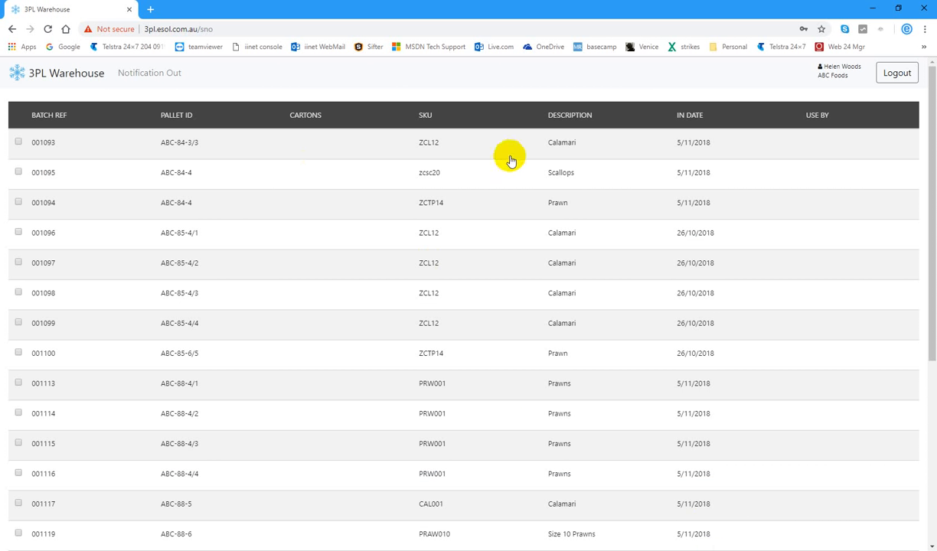
# Send batches 001093, 001097 and 001099 as outward notification XSNO-253, then return to ESOL.
pyautogui.click(19, 143)
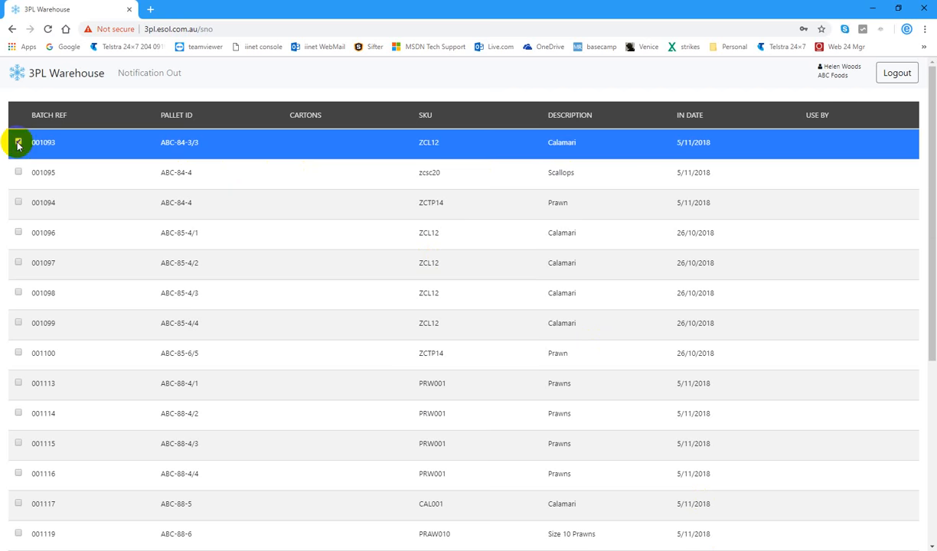
pyautogui.click(18, 262)
pyautogui.click(17, 323)
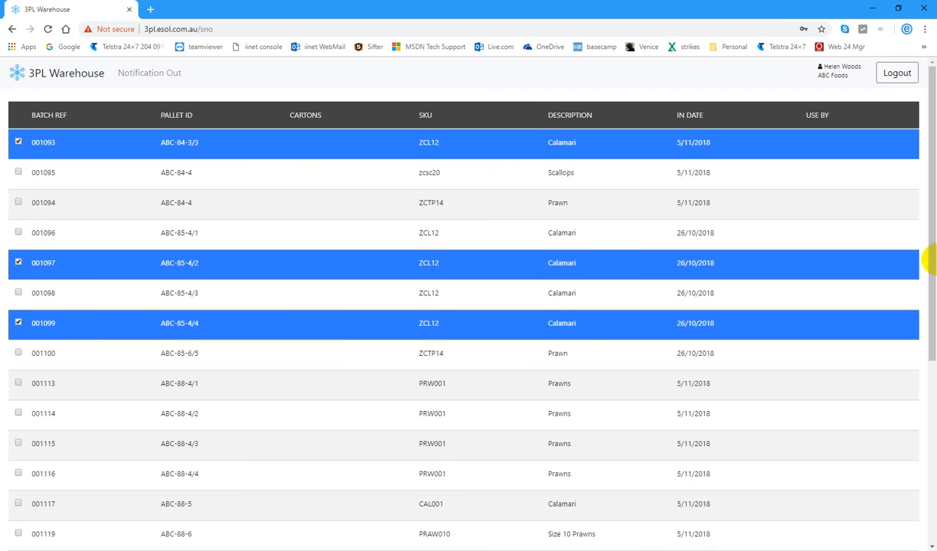
pyautogui.moveTo(932, 260); pyautogui.dragTo(932, 261)
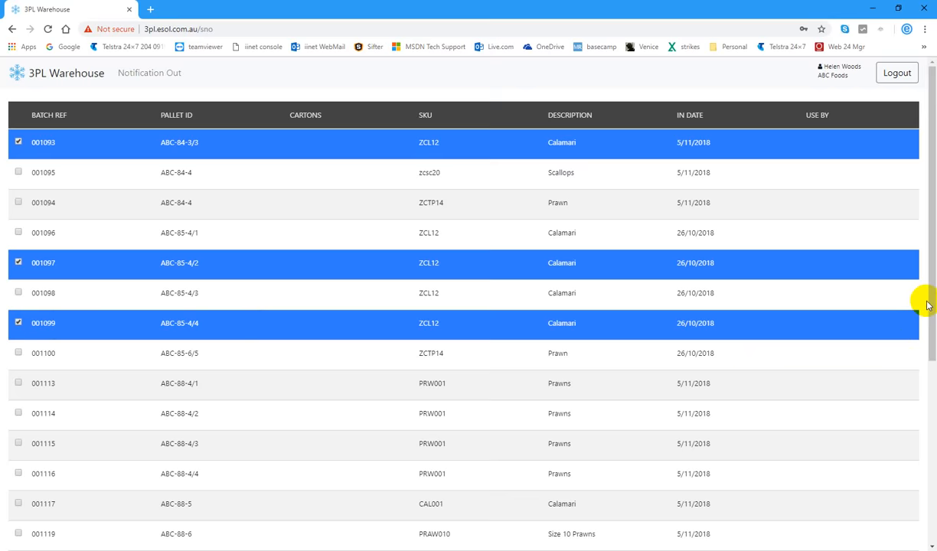
pyautogui.moveTo(930, 306); pyautogui.dragTo(896, 546)
pyautogui.click(454, 494)
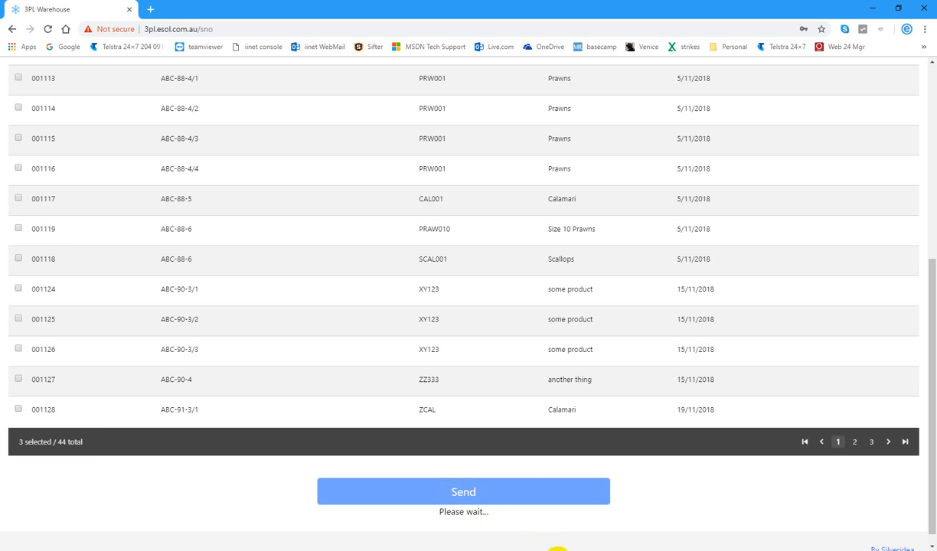
pyautogui.moveTo(505, 550)
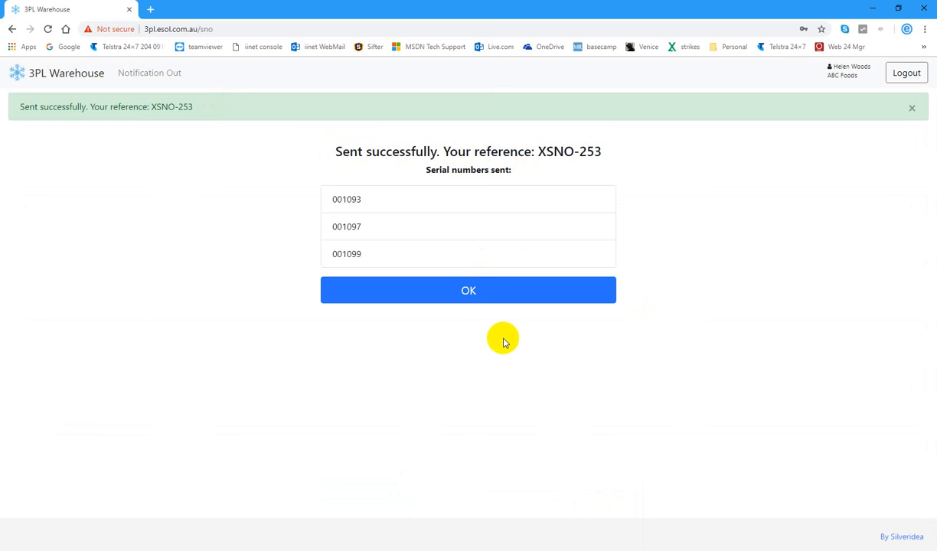
pyautogui.click(558, 550)
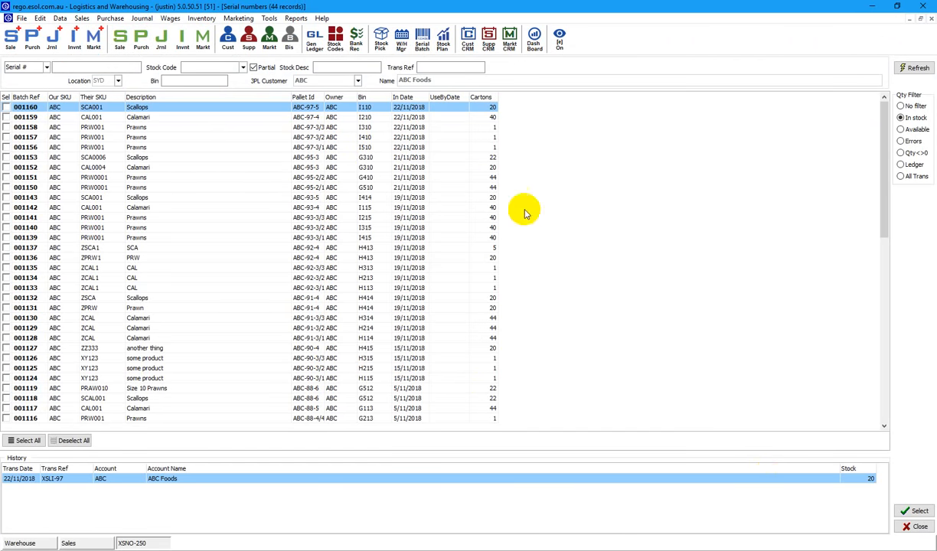
# Abandon unfinished XSNO-250 and open notification XSNO-253 from the Note OUT list.
pyautogui.click(914, 528)
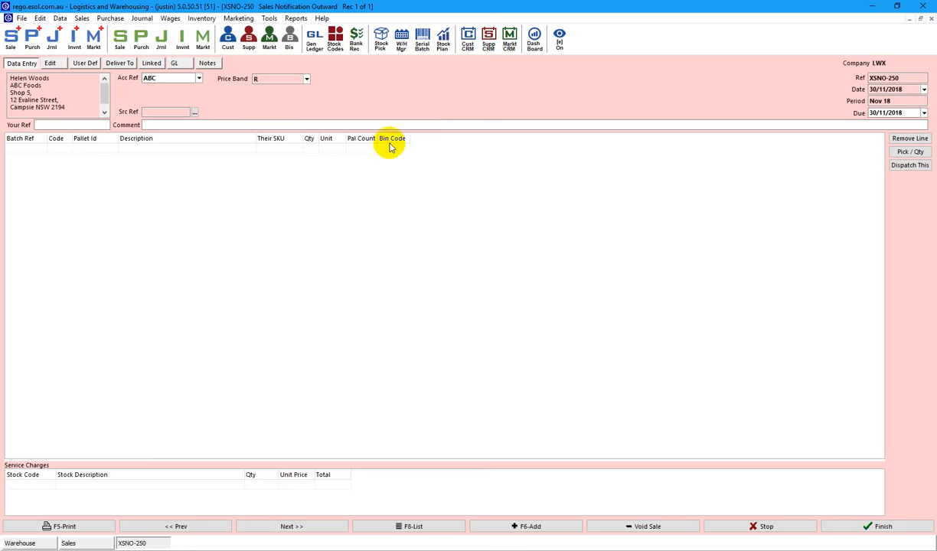
pyautogui.click(781, 529)
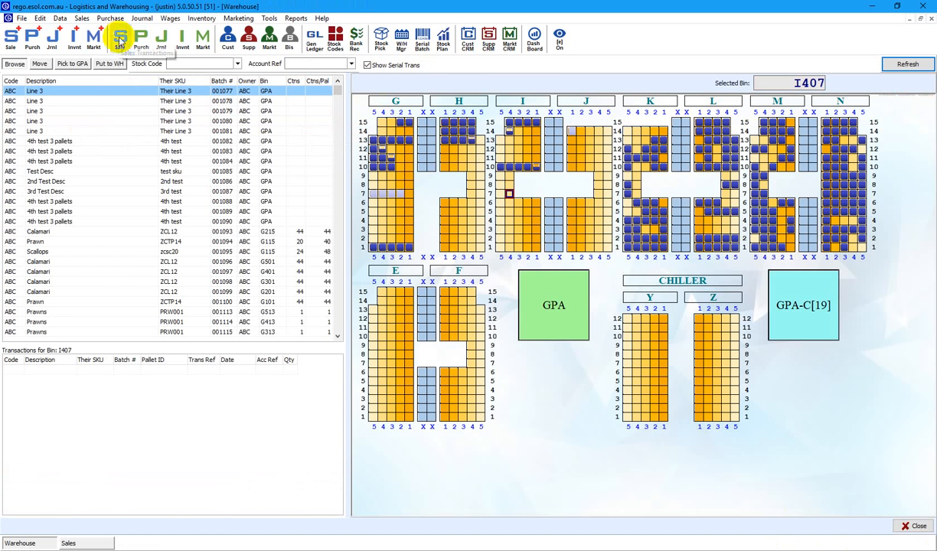
pyautogui.click(89, 542)
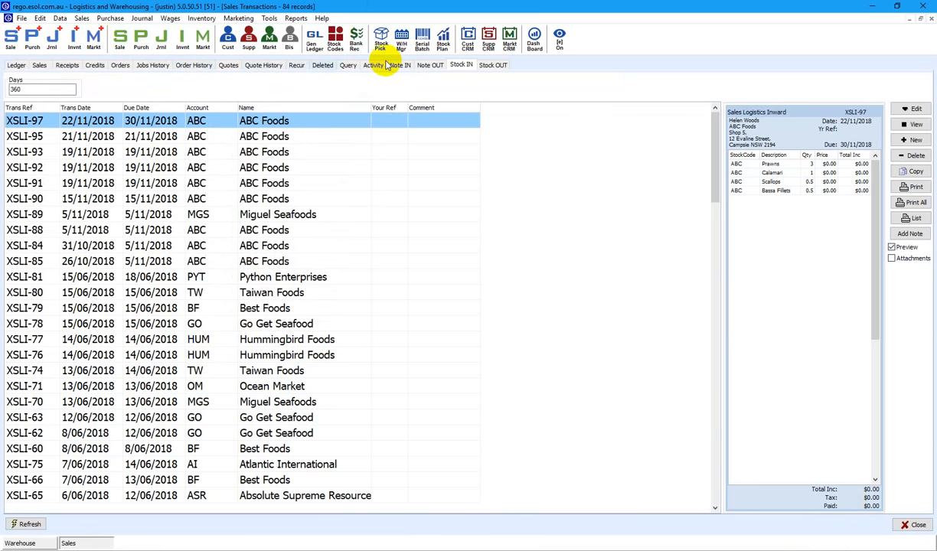
pyautogui.click(429, 66)
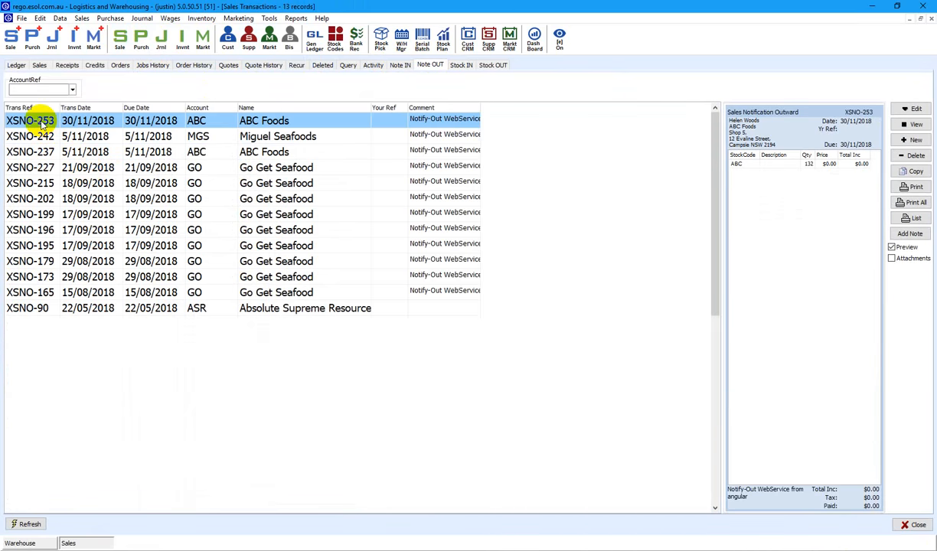
pyautogui.doubleClick(40, 123)
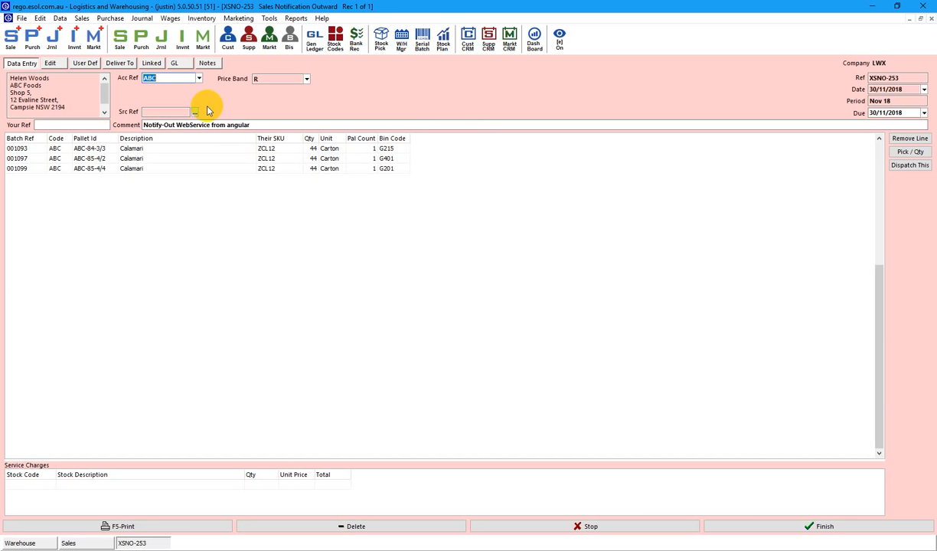
# Dispatch XSNO-253's three Calamari batches and save it as logistics outward XSLO-253.
pyautogui.click(902, 165)
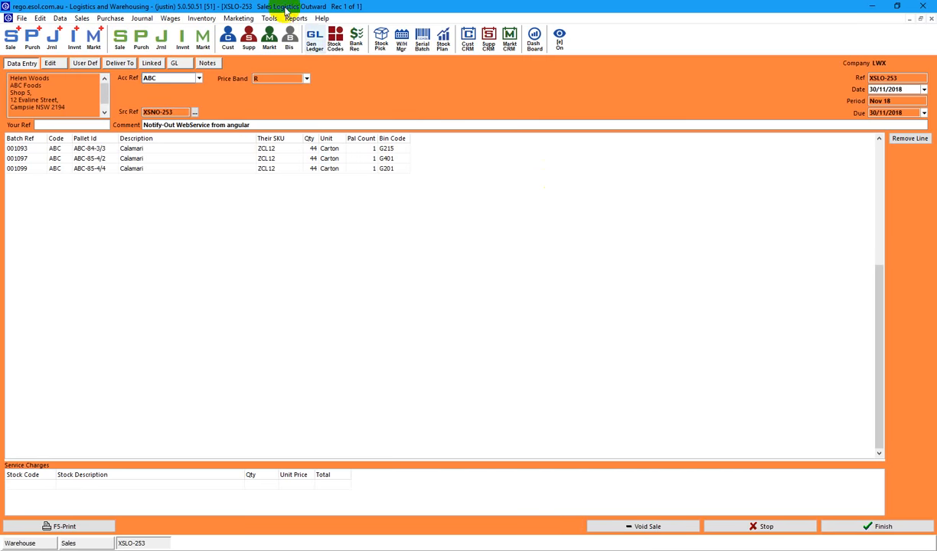
pyautogui.click(909, 113)
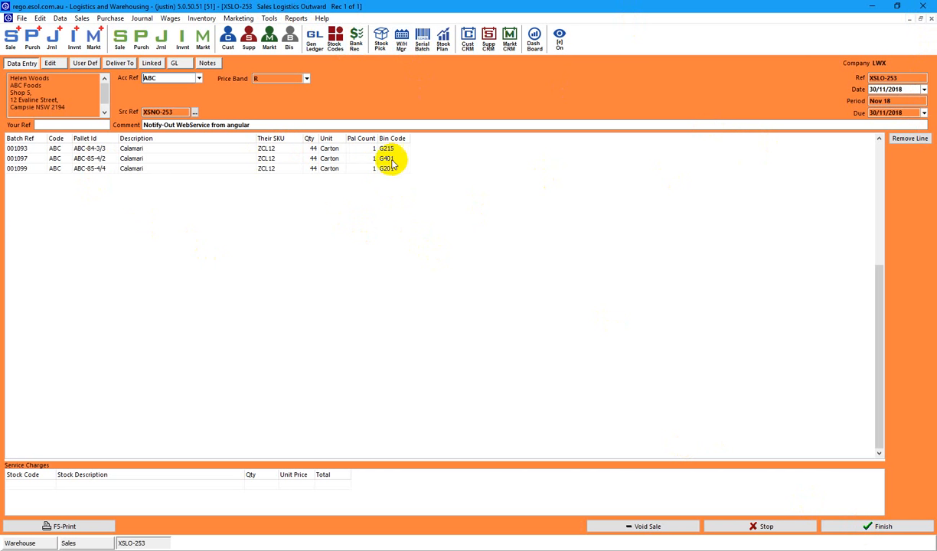
pyautogui.click(871, 526)
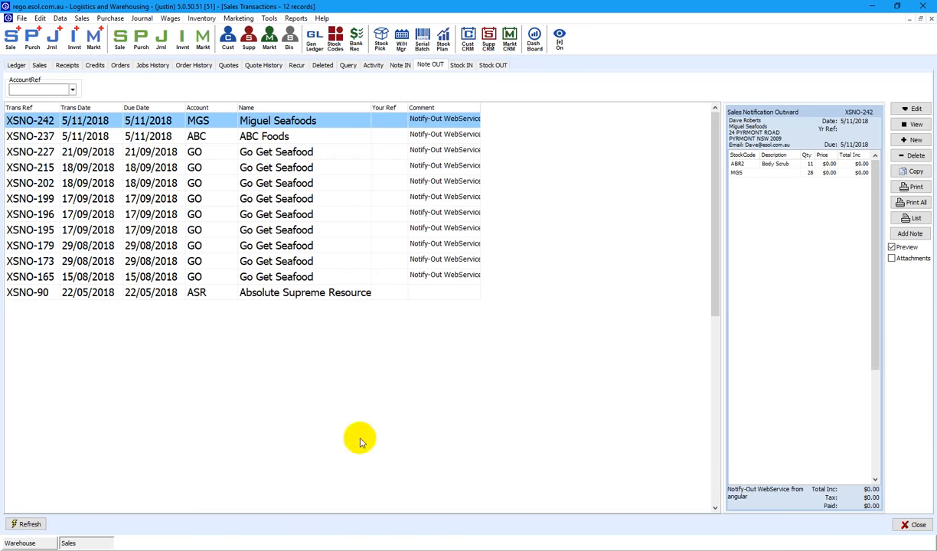
# Check the warehouse bin map, then bring up the Stock OUT list headed by XSLO-253.
pyautogui.click(34, 542)
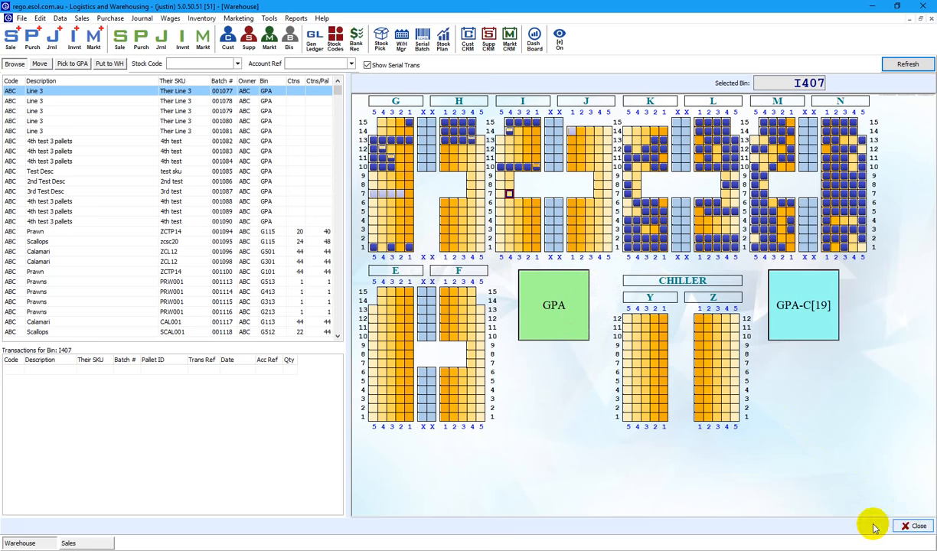
pyautogui.click(73, 542)
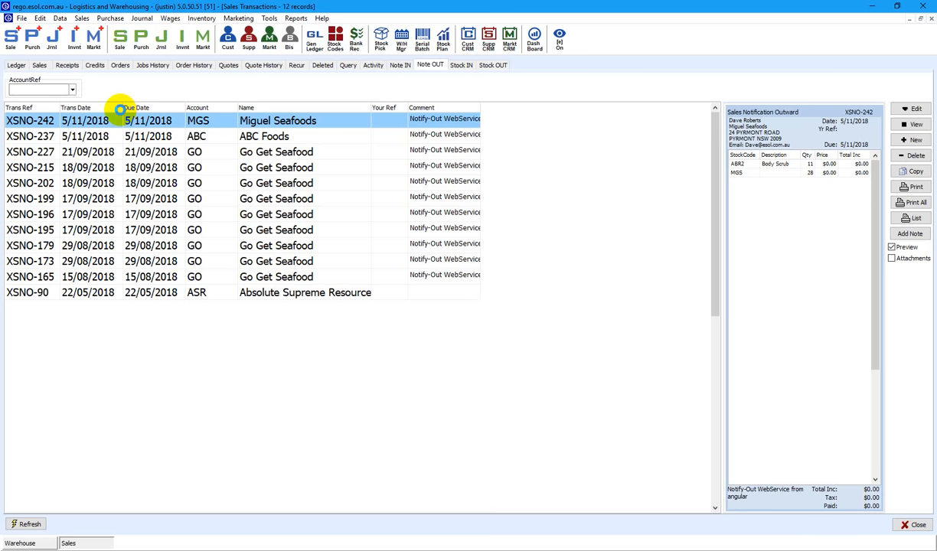
pyautogui.click(54, 136)
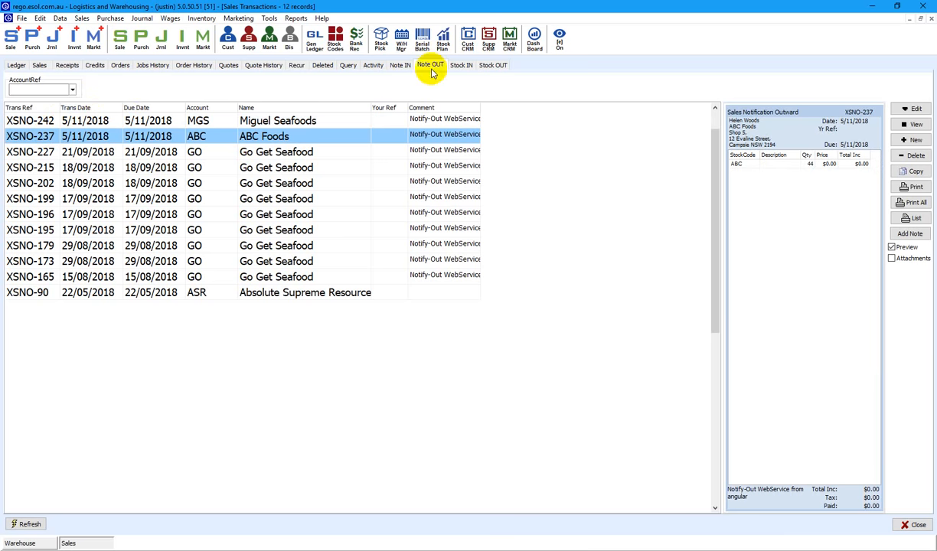
pyautogui.click(480, 66)
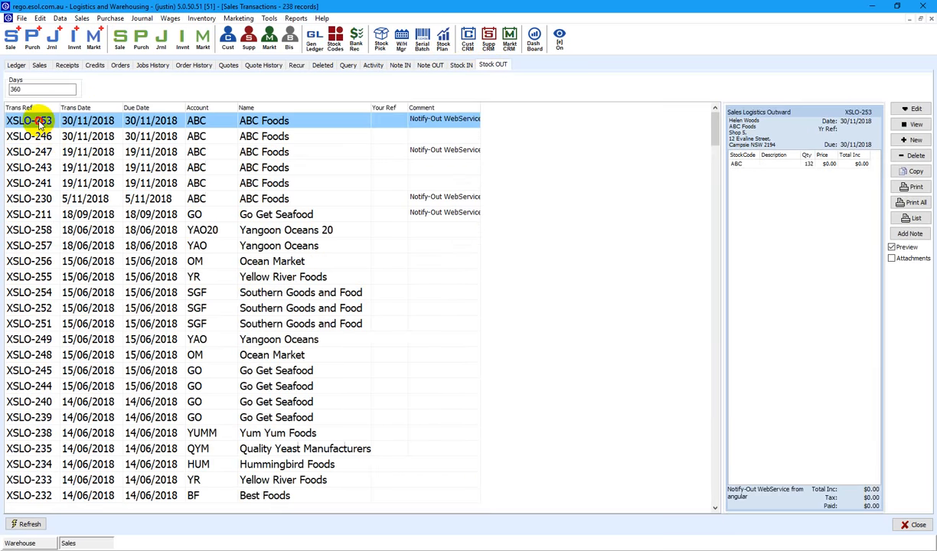
# Print XSLO-253's Logistics Bin Pallet report, preview it at 100%, then show the 3PL flow chart.
pyautogui.click(911, 188)
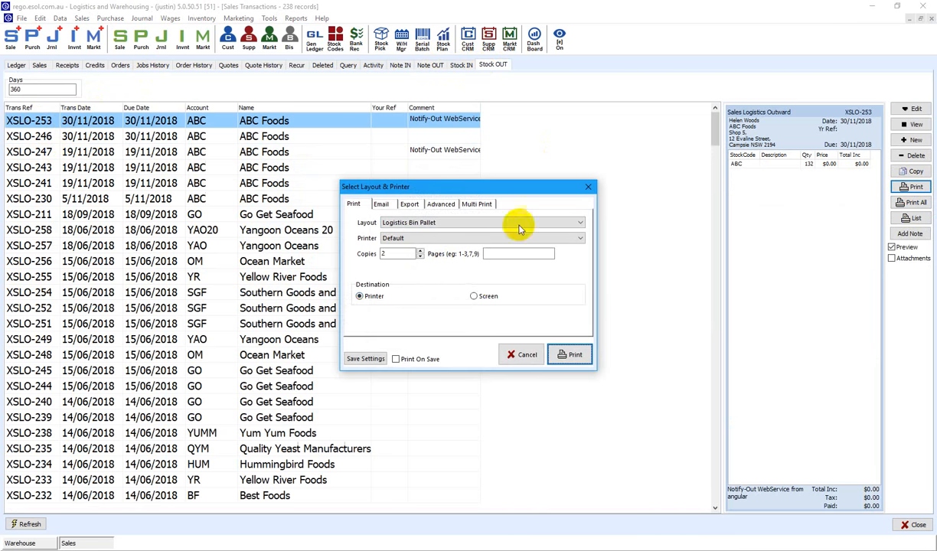
pyautogui.click(568, 354)
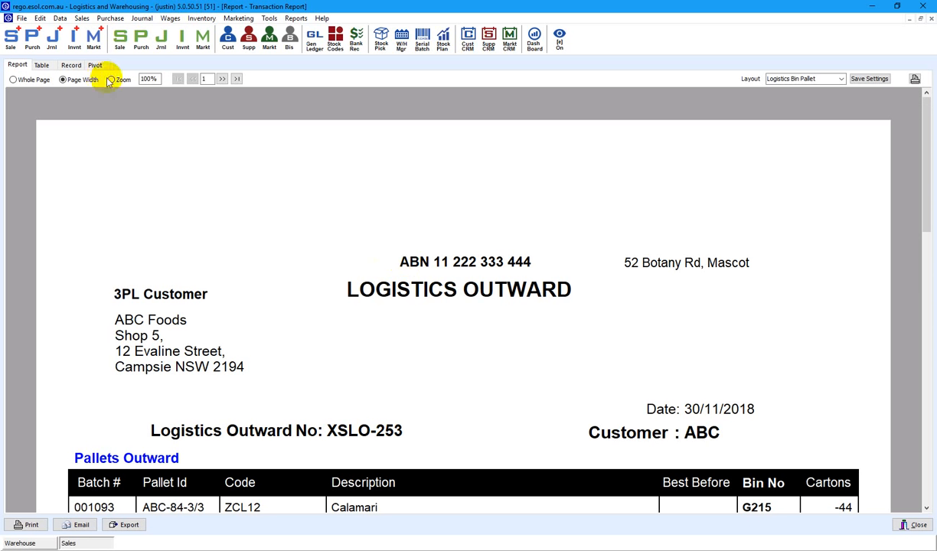
pyautogui.click(112, 81)
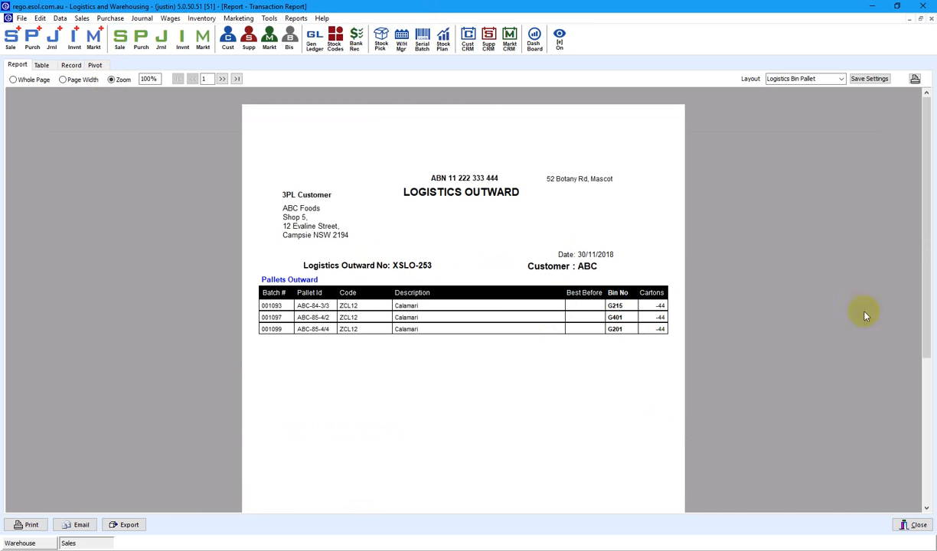
pyautogui.click(916, 525)
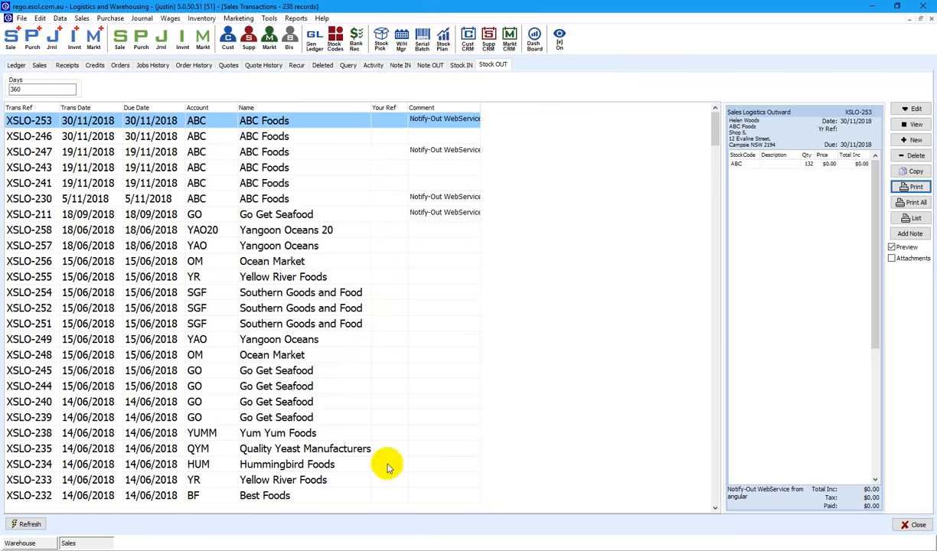
pyautogui.click(635, 550)
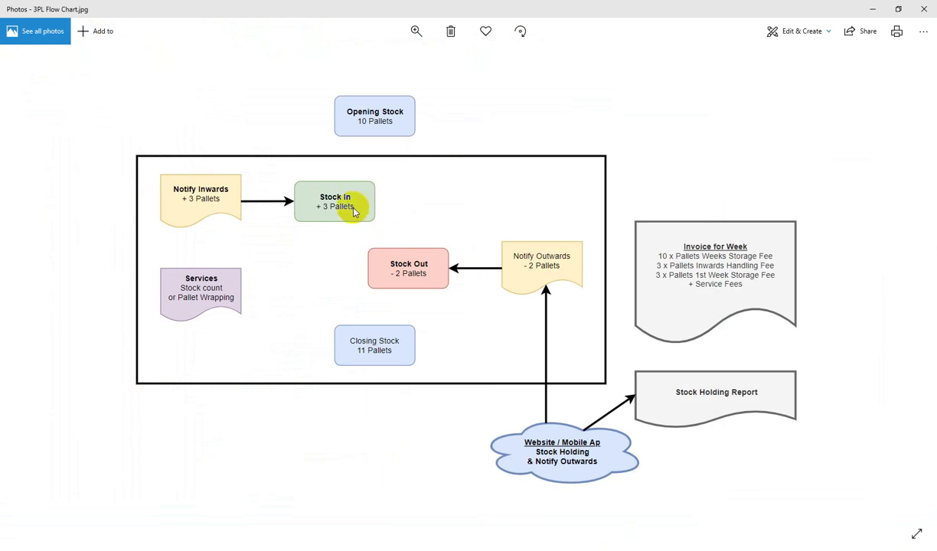
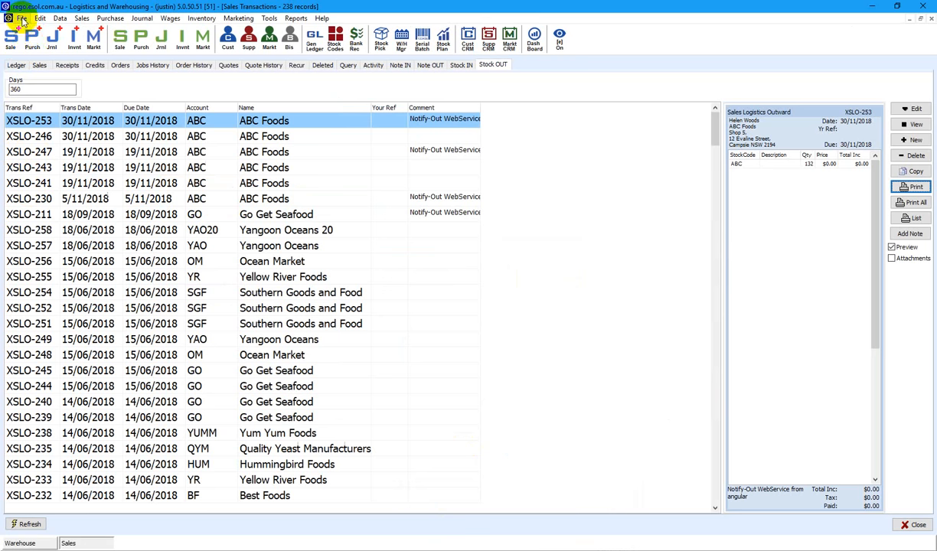
# Open the File menu to reach the data import options.
pyautogui.click(22, 17)
# Start a transaction import via Import Data > Import Transactions and list the saved templates.
pyautogui.moveTo(45, 71)
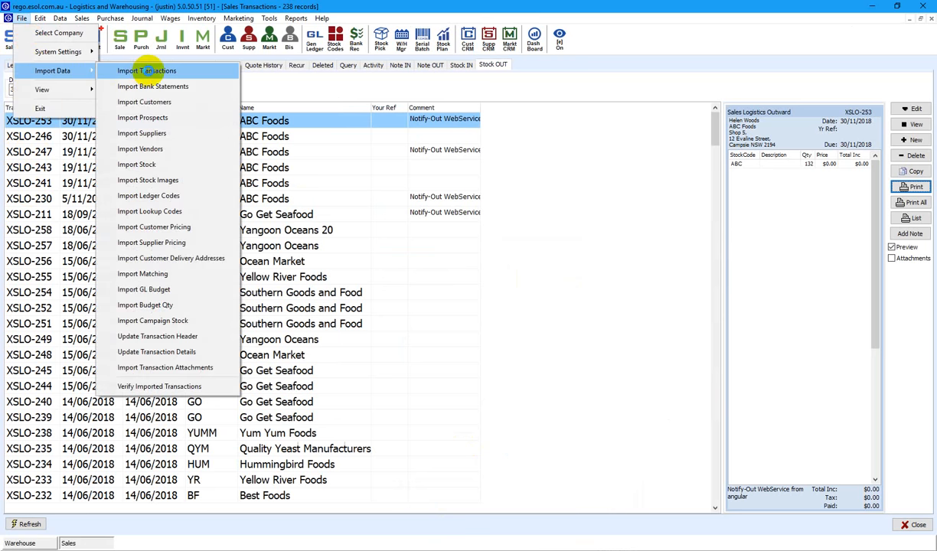
pyautogui.click(145, 71)
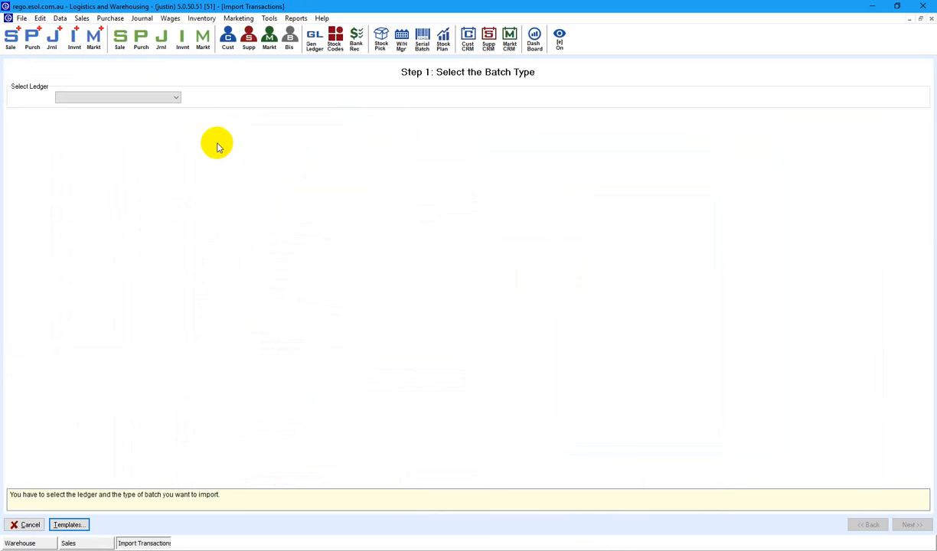
pyautogui.click(69, 524)
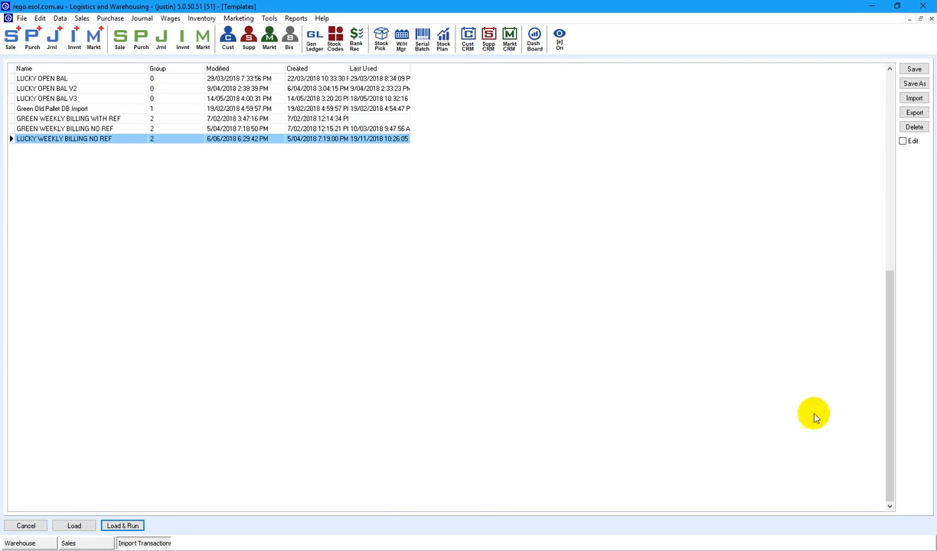
# Run the LUCKY WEEKLY BILLING NO REF template as of 25/11/2018 over 4 weeks.
pyautogui.click(77, 527)
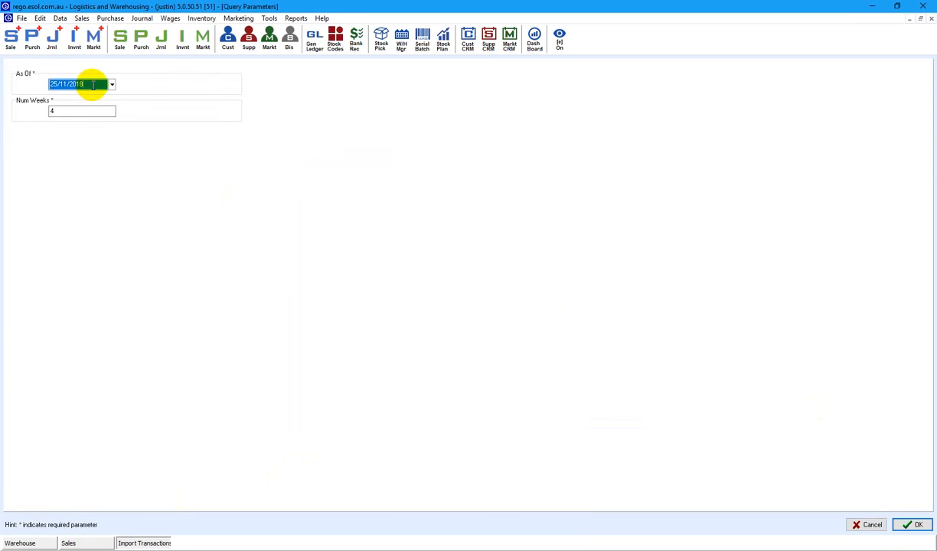
pyautogui.click(876, 550)
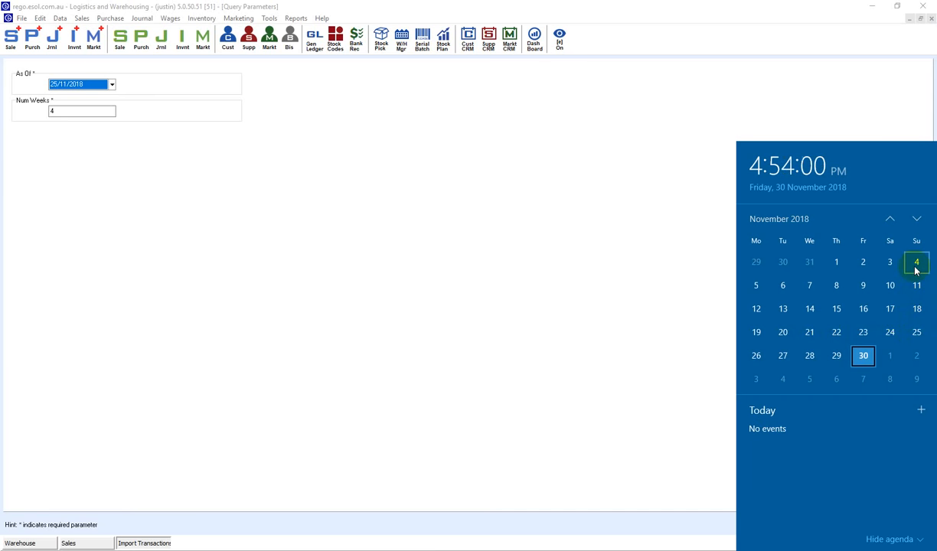
pyautogui.click(313, 291)
pyautogui.click(247, 280)
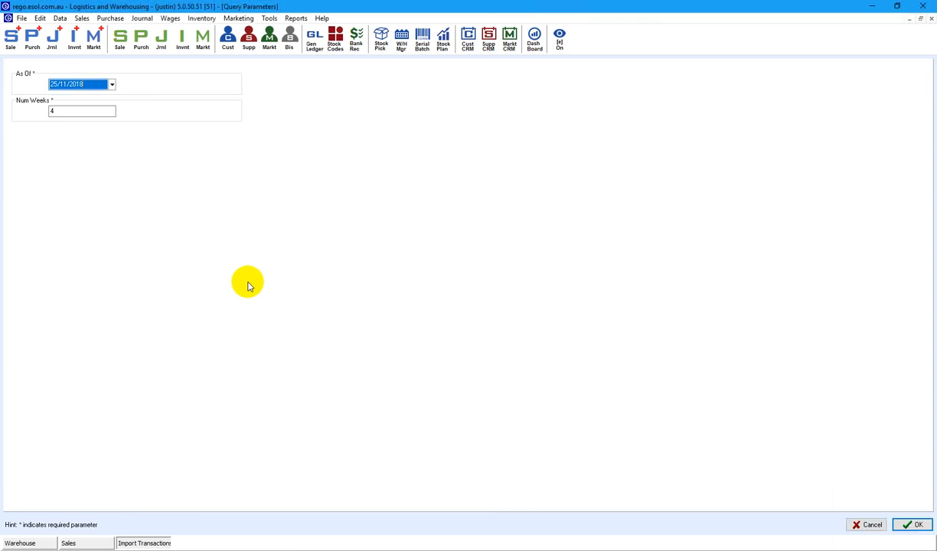
pyautogui.click(916, 525)
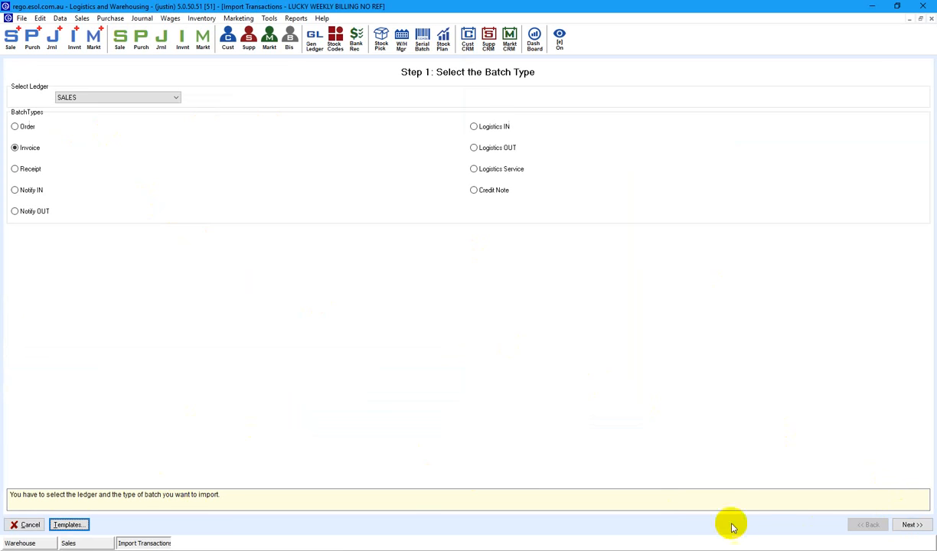
pyautogui.click(77, 526)
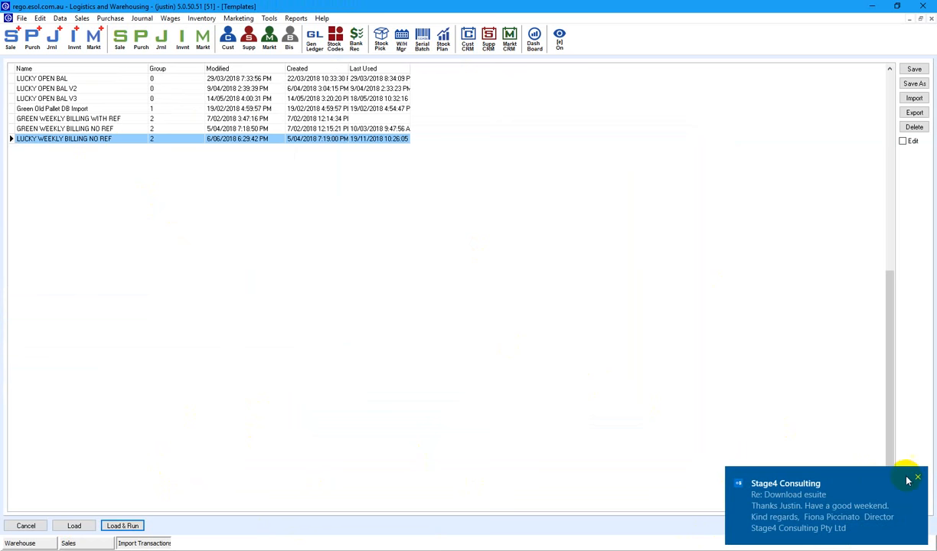
# Close the templates list and inspect the monthly billing function in the transaction SQL script.
pyautogui.click(918, 478)
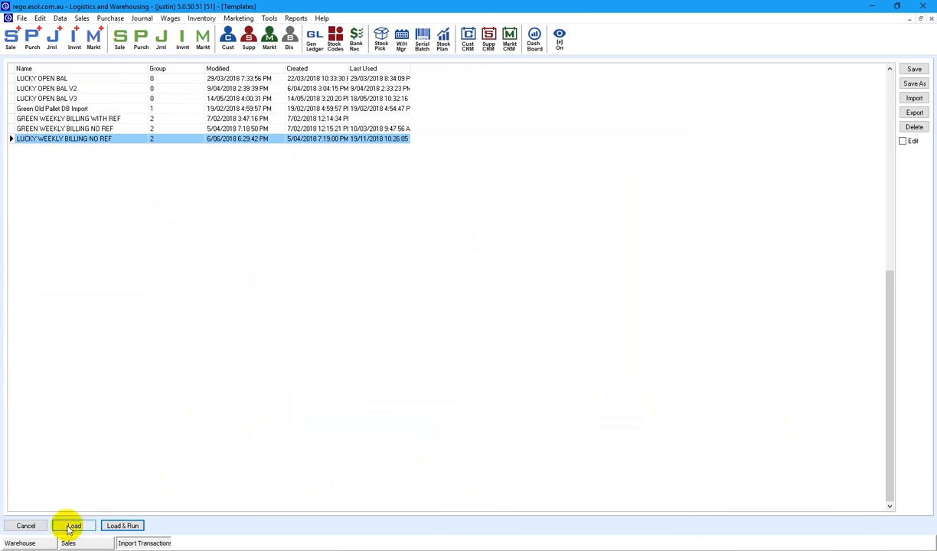
pyautogui.click(26, 527)
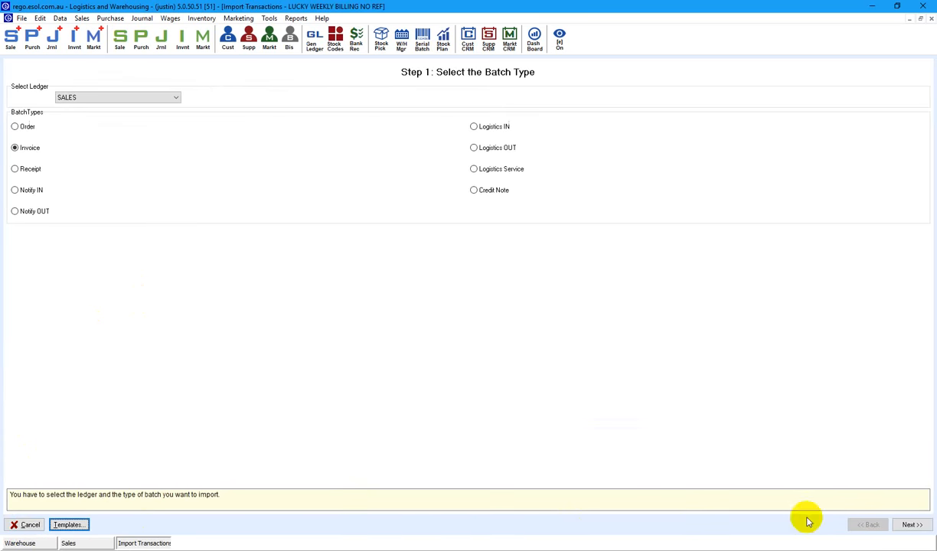
pyautogui.click(910, 525)
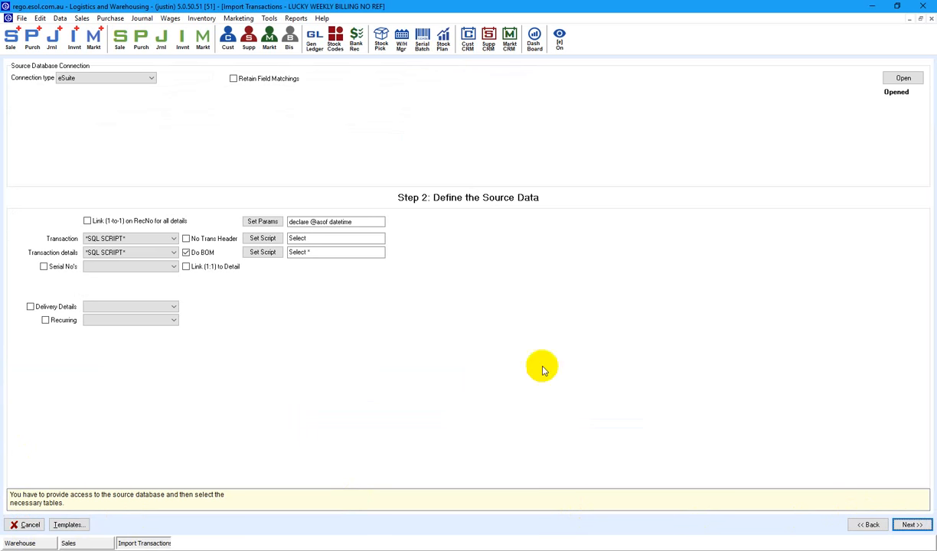
pyautogui.click(263, 239)
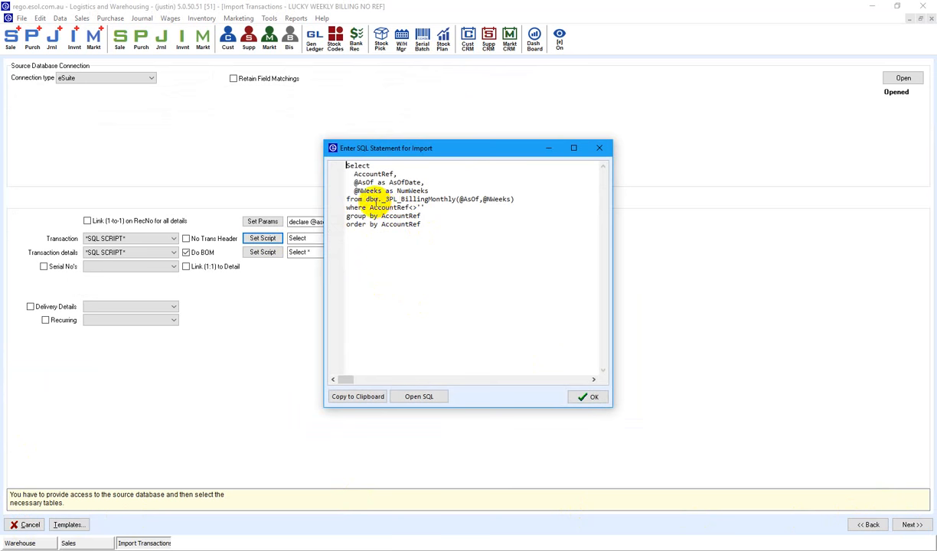
pyautogui.moveTo(373, 199); pyautogui.dragTo(479, 199)
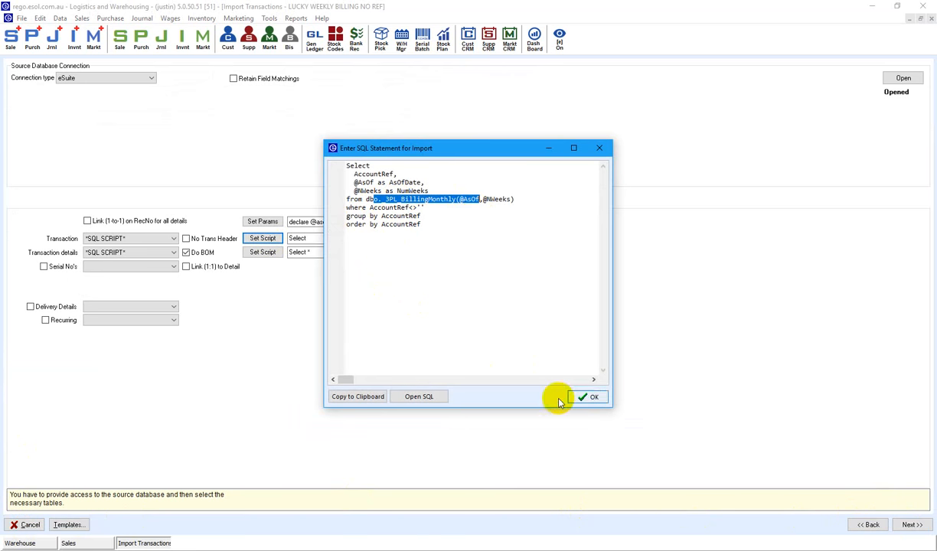
pyautogui.click(599, 148)
# Advance through the field matching steps to Step 6, Import the Transactions.
pyautogui.click(910, 524)
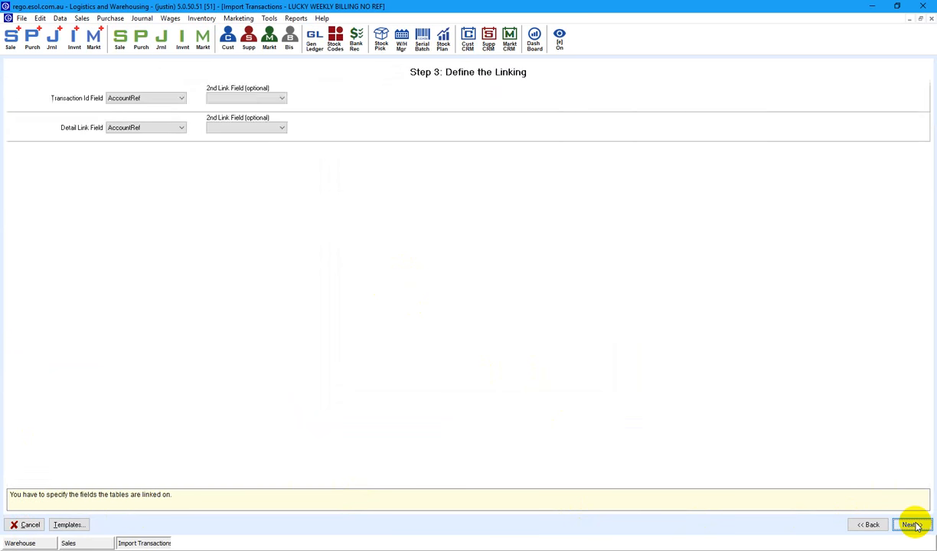
pyautogui.click(911, 524)
pyautogui.click(913, 525)
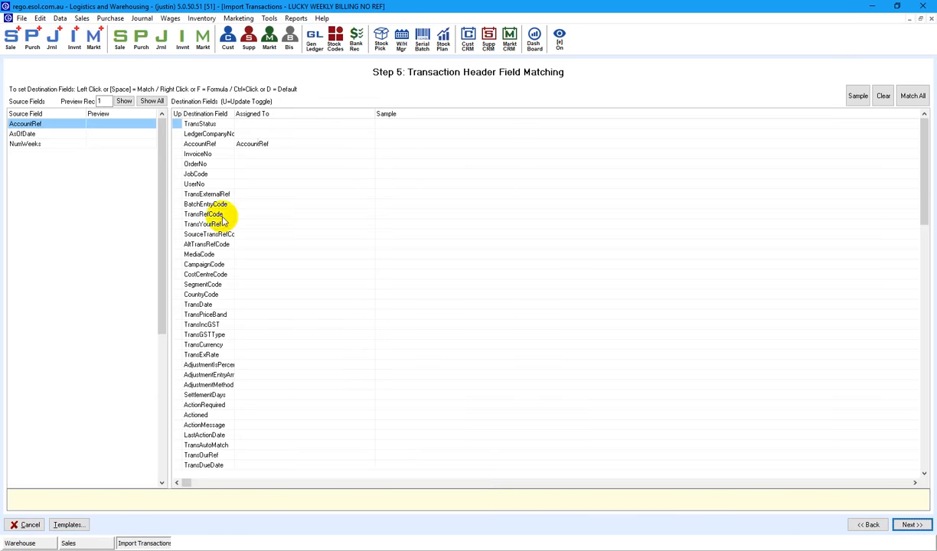
pyautogui.click(910, 525)
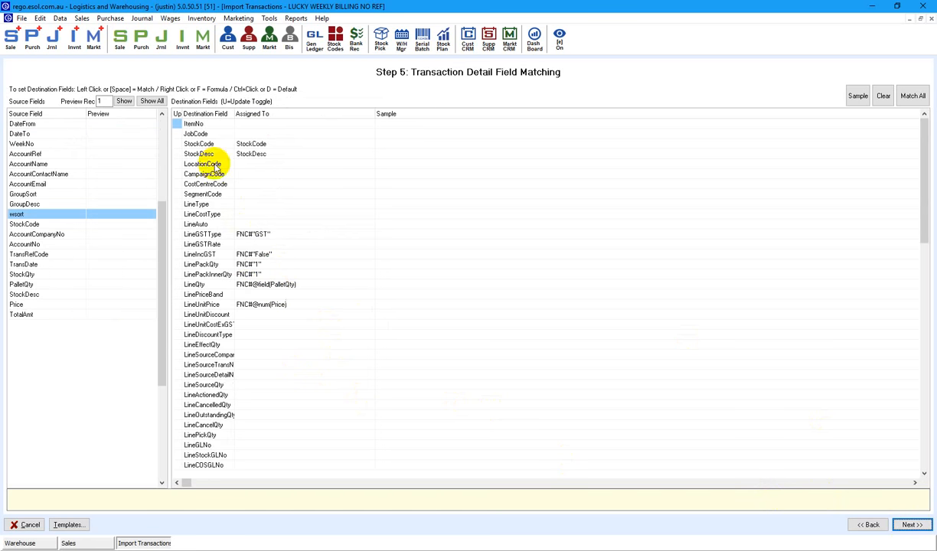
pyautogui.click(910, 525)
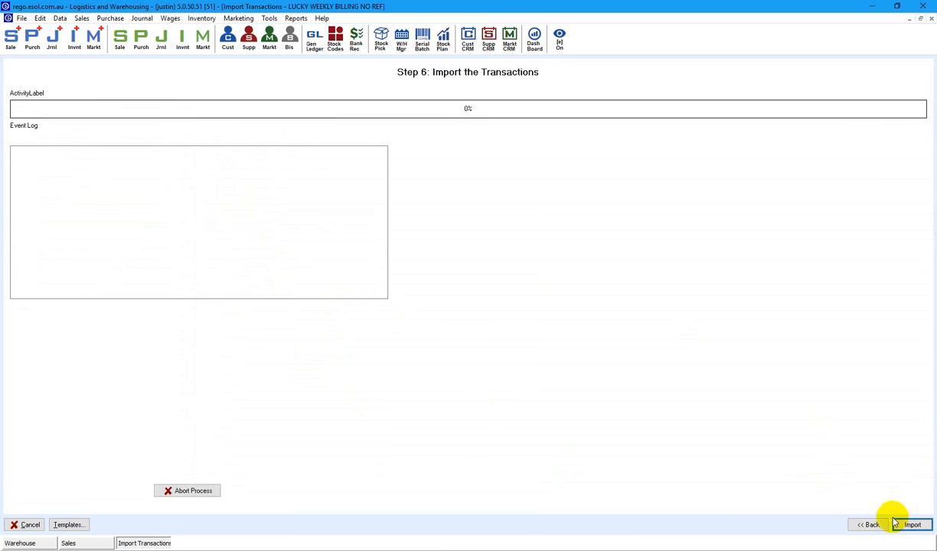
pyautogui.click(28, 525)
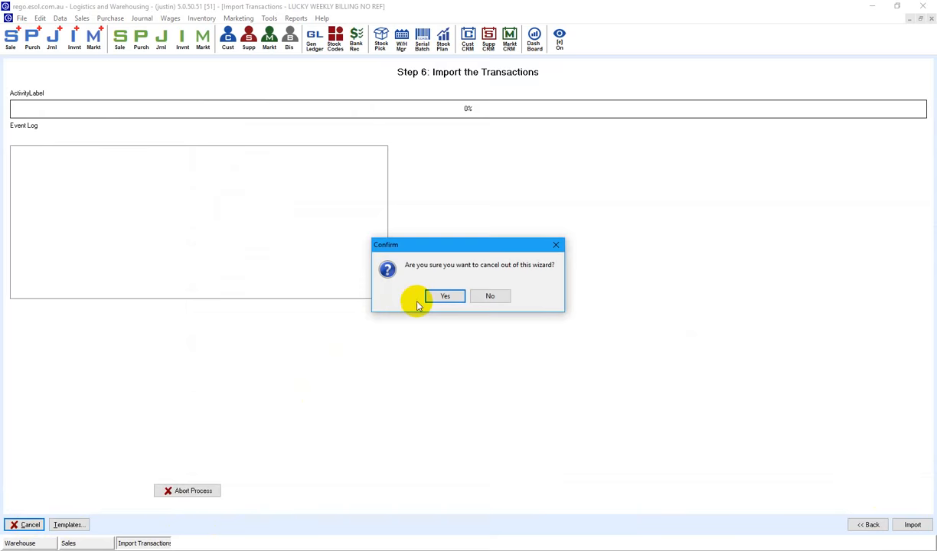
pyautogui.click(443, 297)
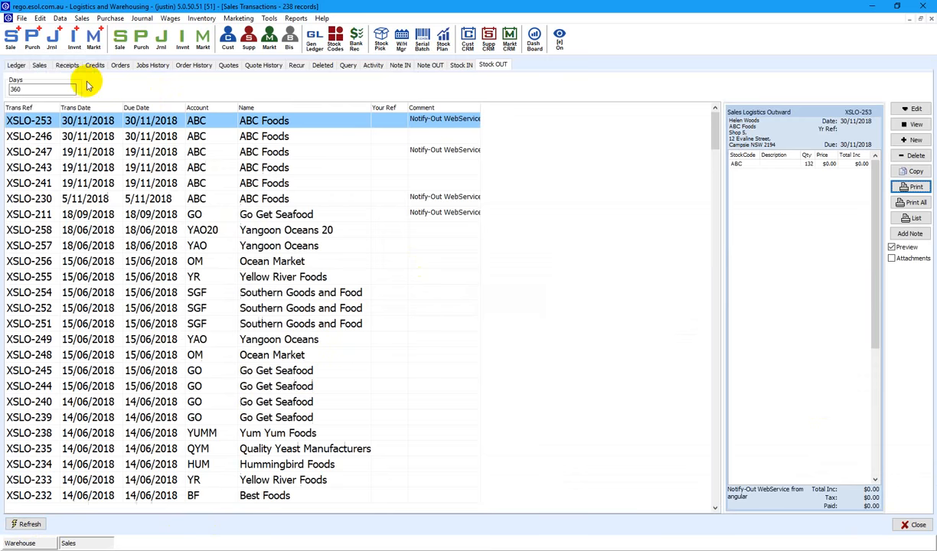
pyautogui.click(21, 18)
pyautogui.moveTo(63, 69)
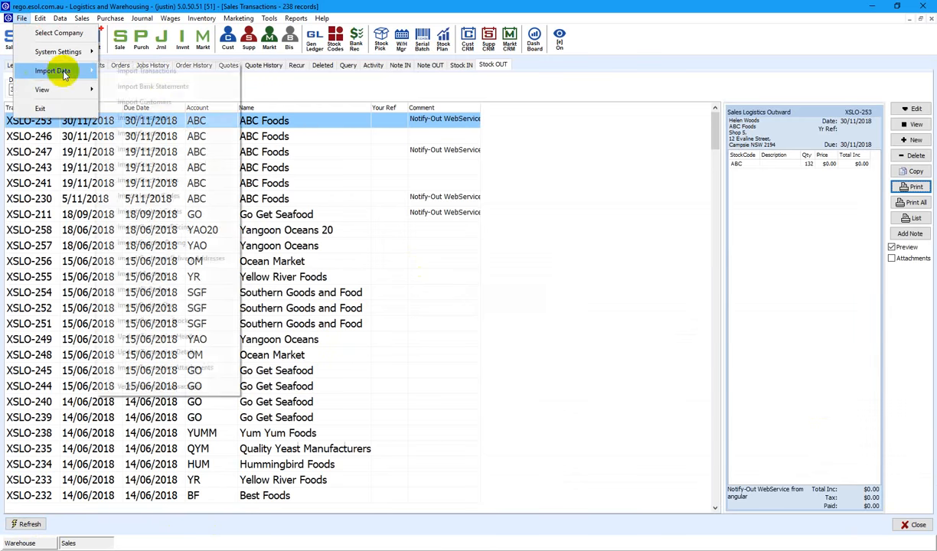
pyautogui.click(161, 72)
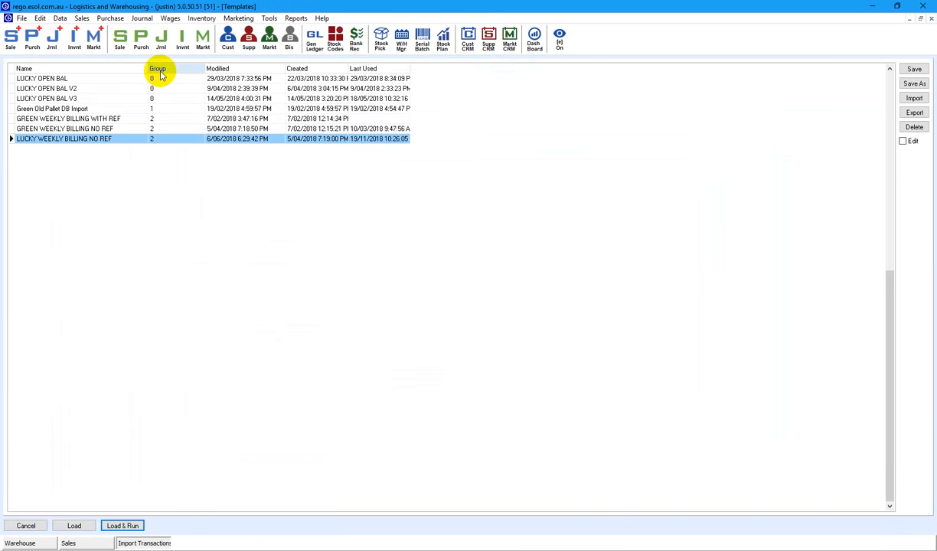
pyautogui.press('Return')
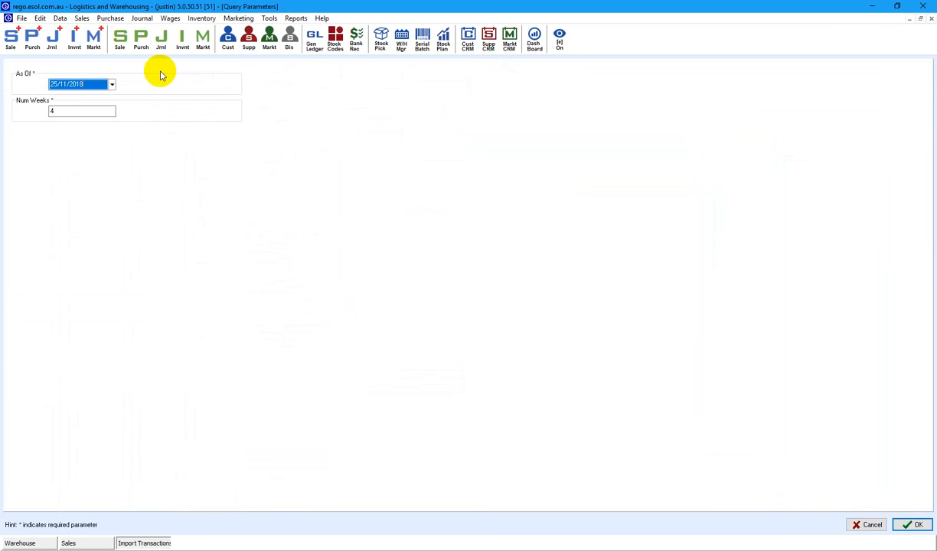
pyautogui.press('Tab')
pyautogui.press('Tab')
pyautogui.press('Return')
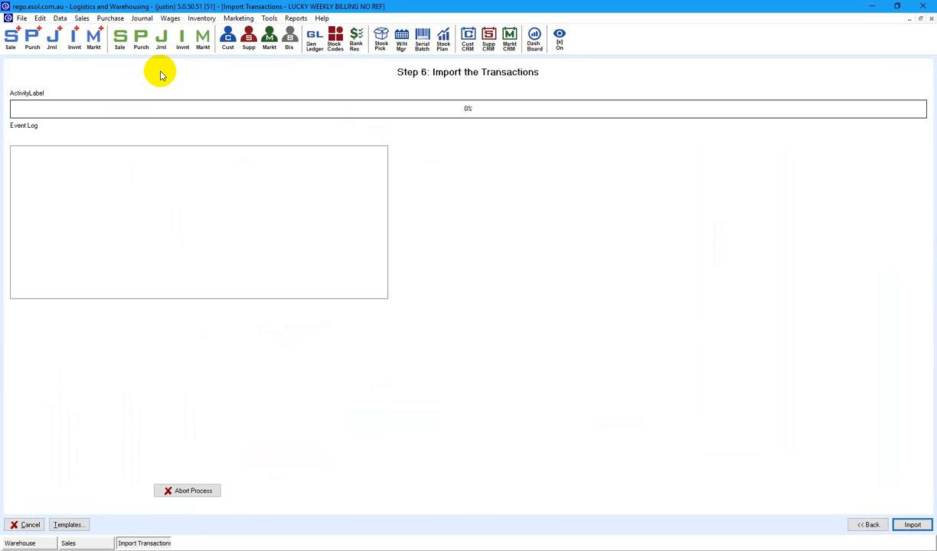
pyautogui.press('Tab')
pyautogui.press('Tab')
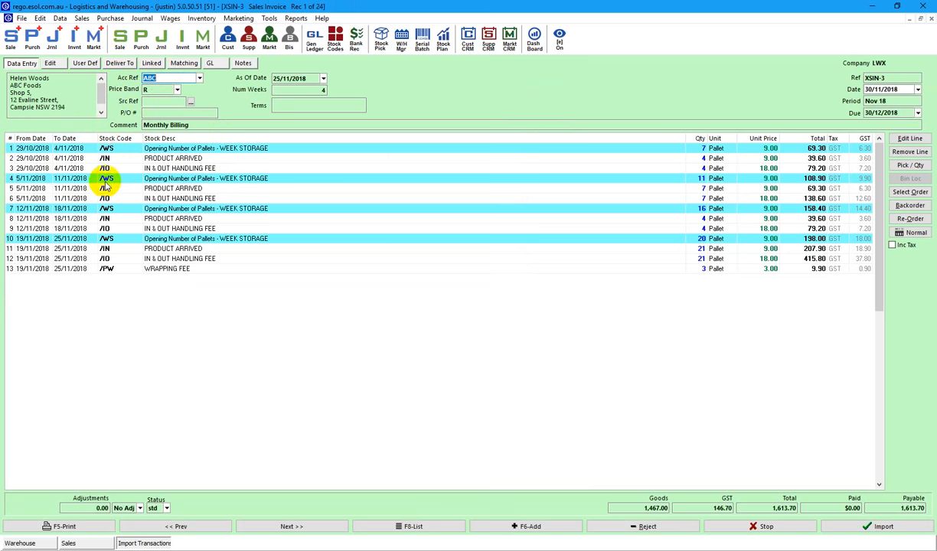
# Check XSIN-3's product arrived, storage, handling and wrapping fee lines, then go to XSIN-4.
pyautogui.click(134, 158)
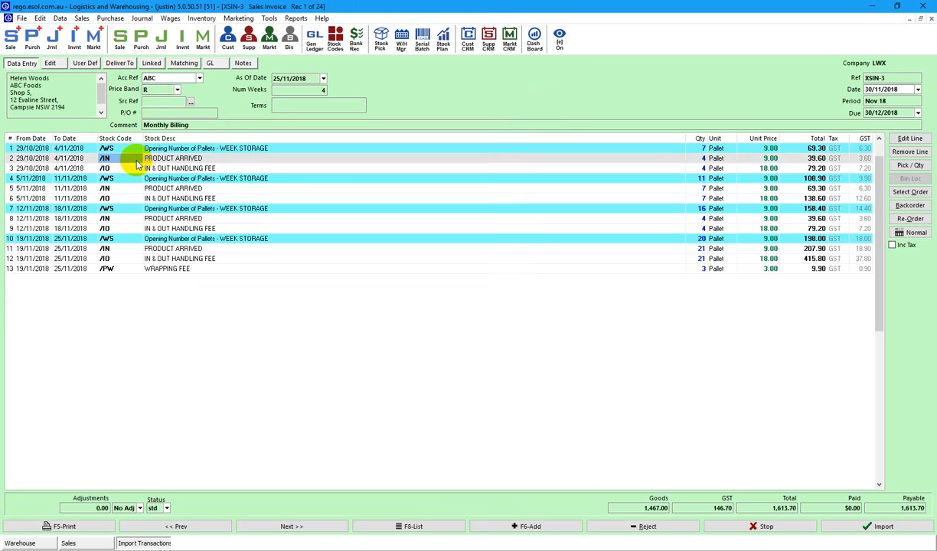
pyautogui.click(139, 169)
pyautogui.click(133, 160)
pyautogui.click(131, 178)
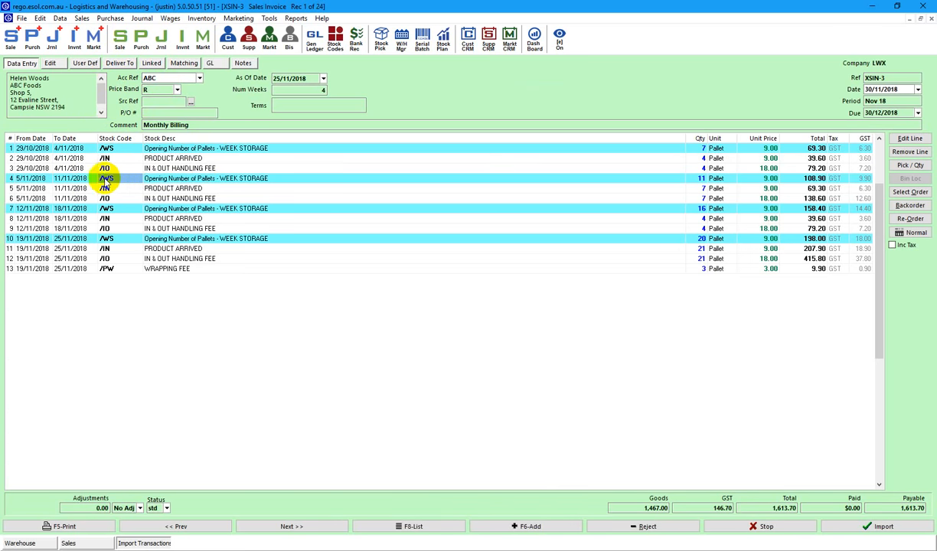
pyautogui.click(127, 210)
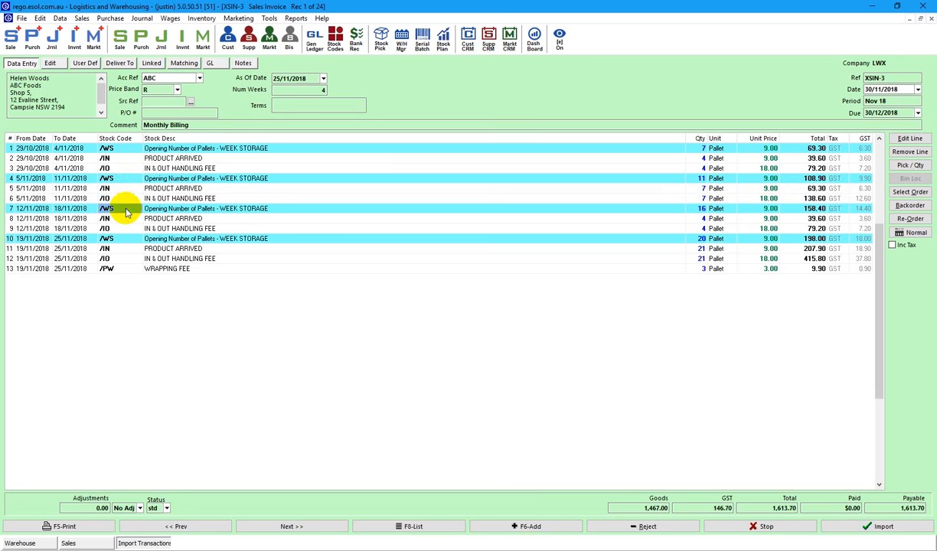
pyautogui.click(120, 219)
pyautogui.click(119, 228)
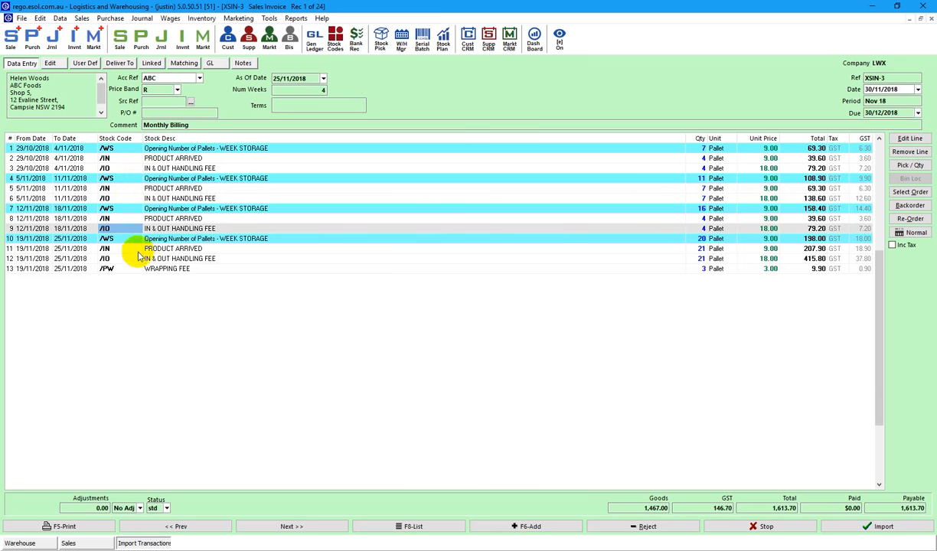
pyautogui.click(127, 249)
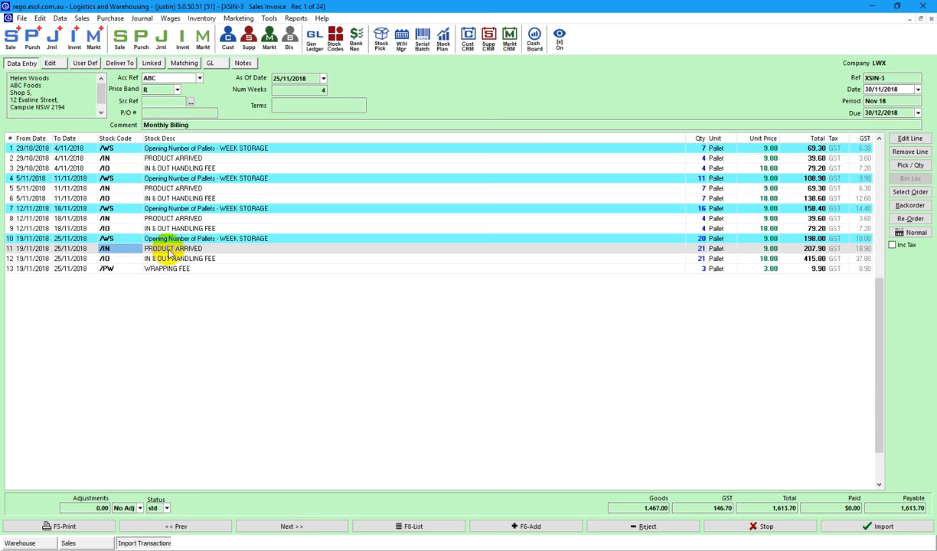
pyautogui.click(136, 259)
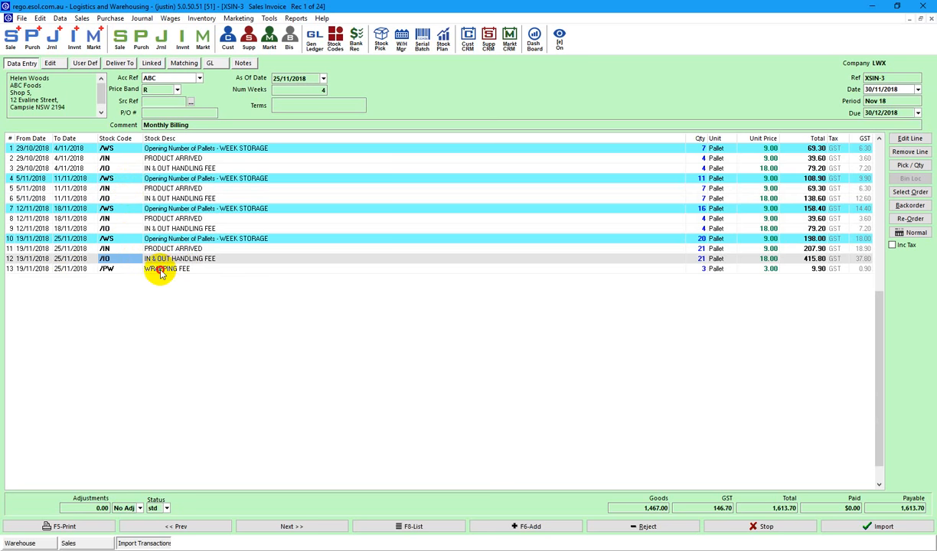
pyautogui.click(160, 272)
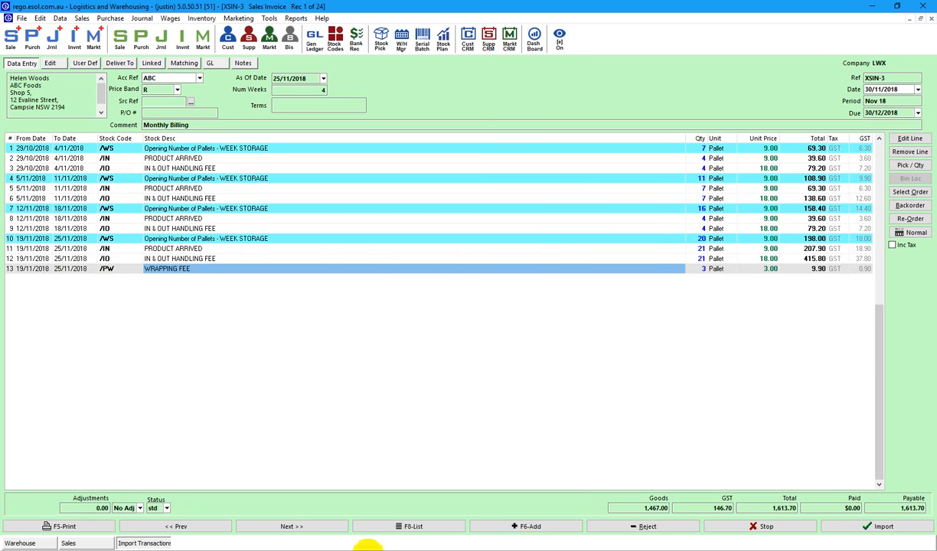
pyautogui.click(290, 526)
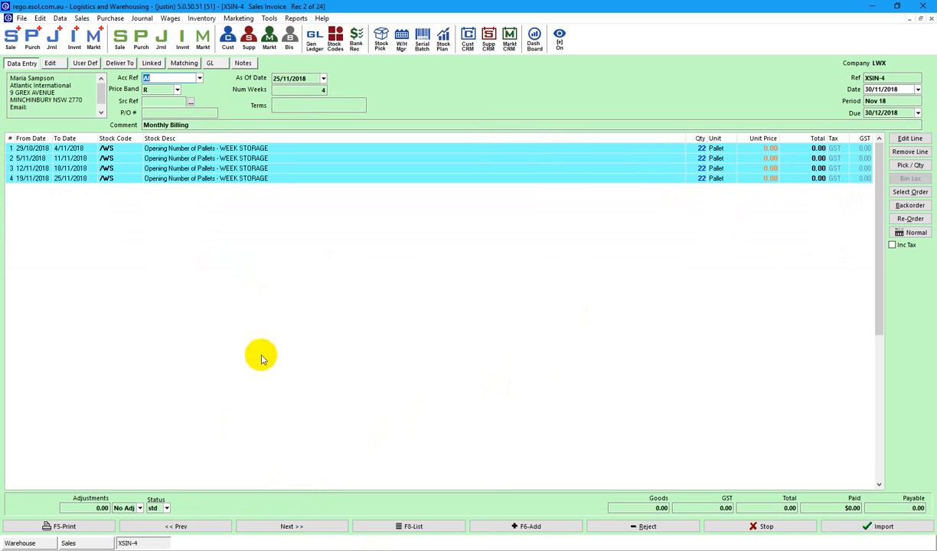
# In the batch list, reject invoice XSIN-5 and every transaction below it.
pyautogui.click(196, 528)
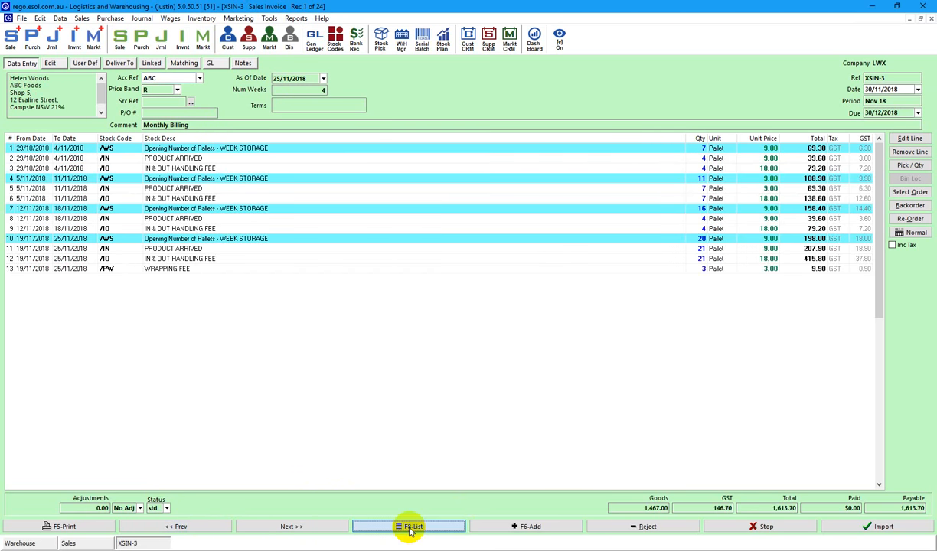
pyautogui.click(411, 528)
pyautogui.click(383, 261)
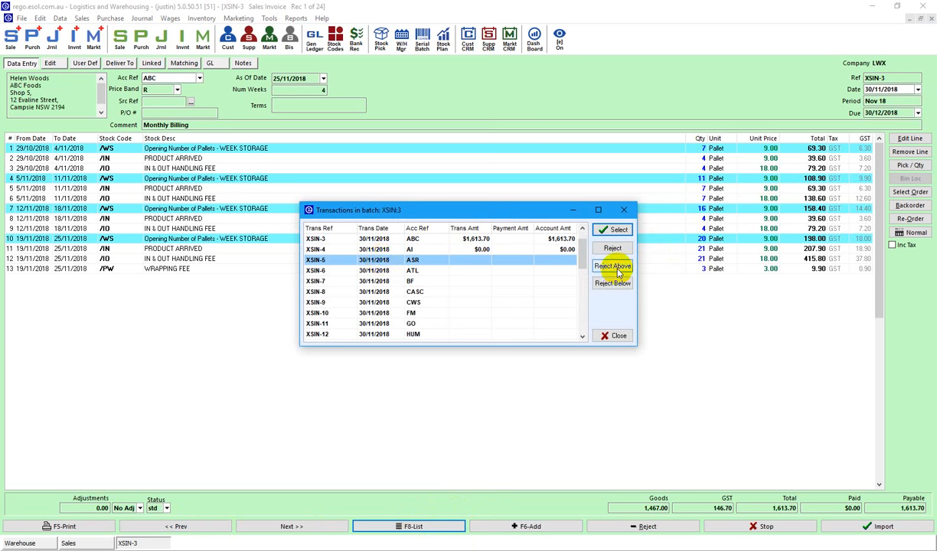
pyautogui.moveTo(390, 347); pyautogui.dragTo(389, 453)
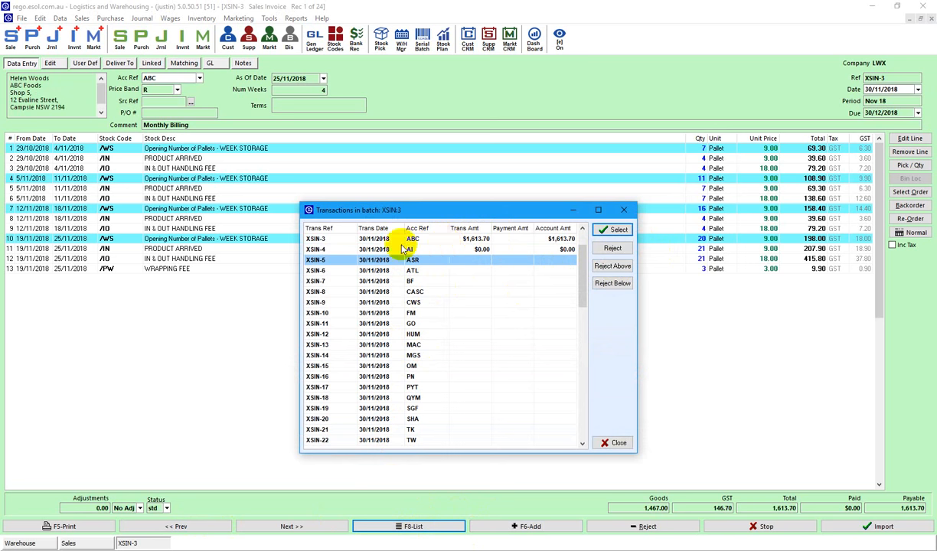
pyautogui.click(611, 285)
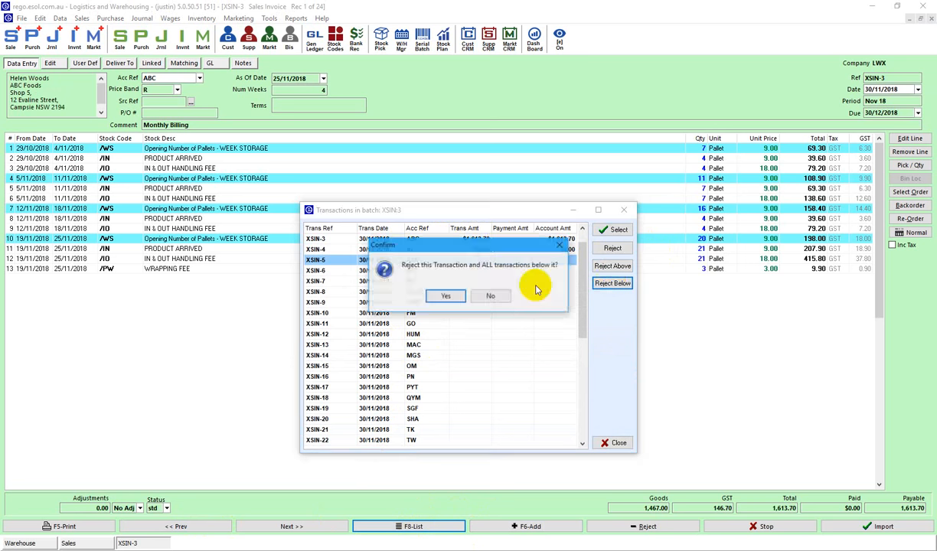
pyautogui.click(441, 296)
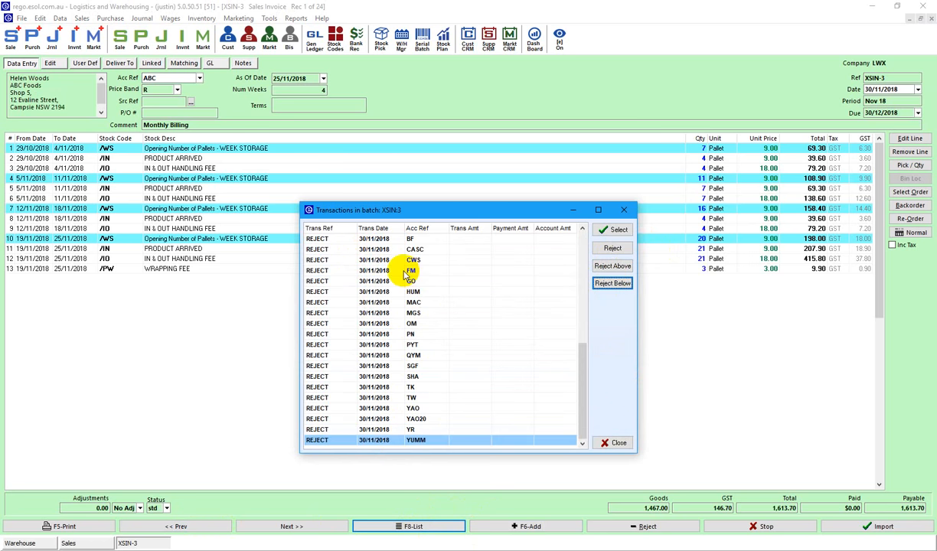
pyautogui.click(353, 277)
pyautogui.scroll(5, 353, 277)
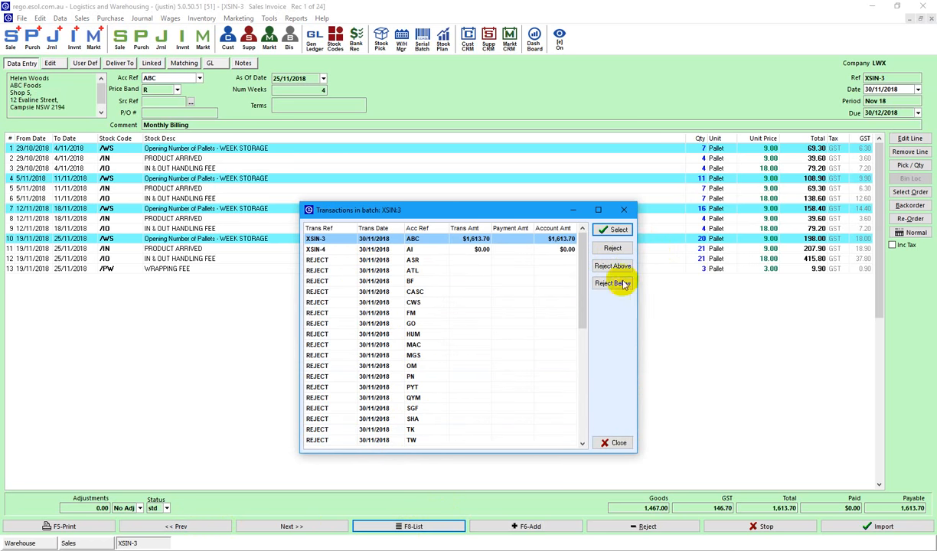
pyautogui.click(612, 443)
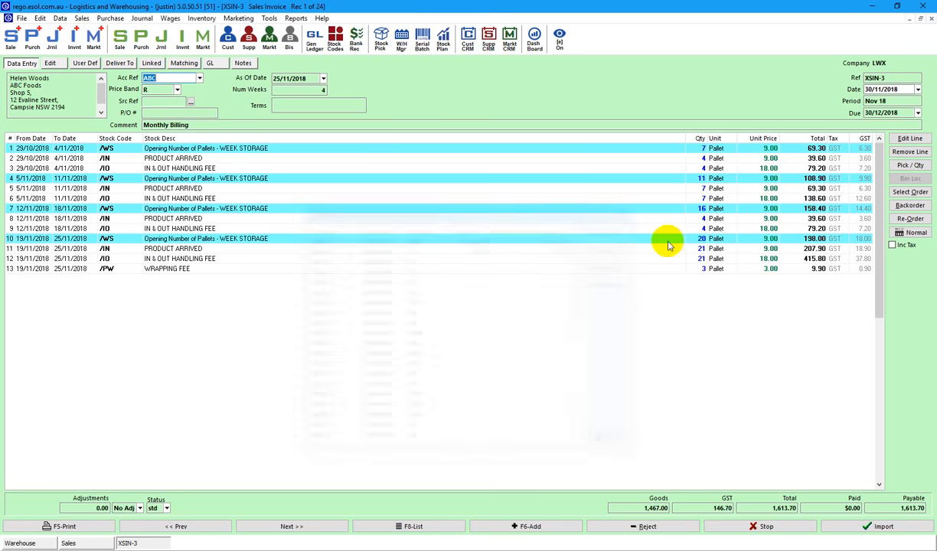
# Step through the batch and return to invoice XSIN-4.
pyautogui.click(284, 528)
pyautogui.click(284, 528)
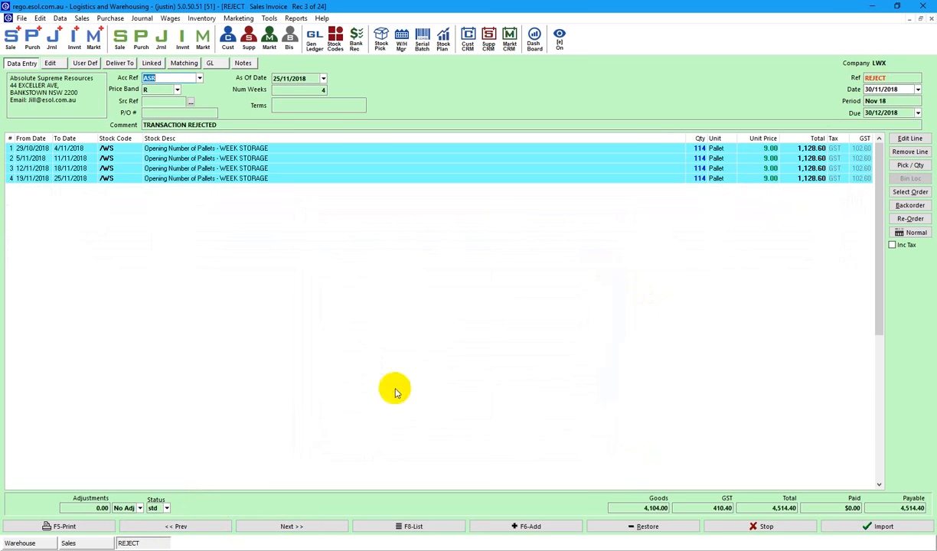
pyautogui.click(187, 527)
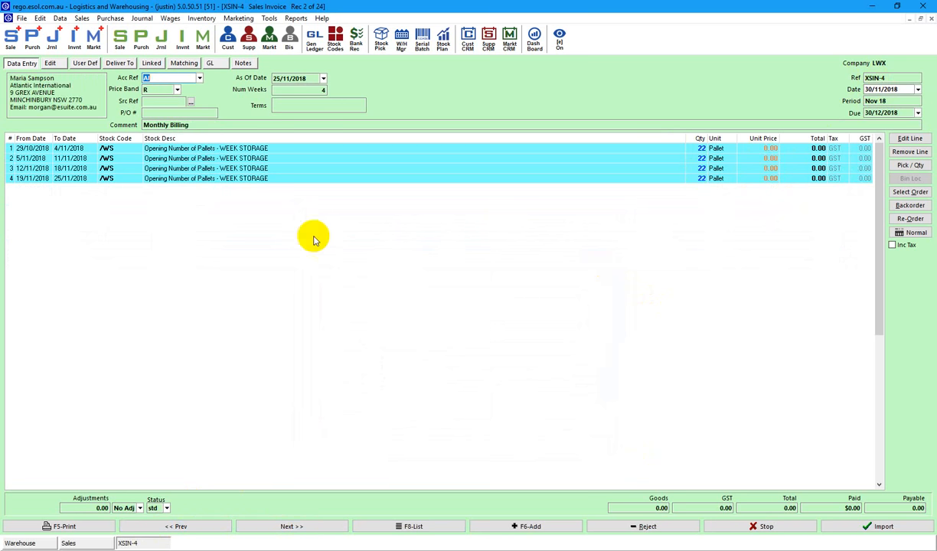
# Post invoices XSIN-3 and XSIN-4, totalling $1,613.70, and acknowledge the confirmation.
pyautogui.click(865, 527)
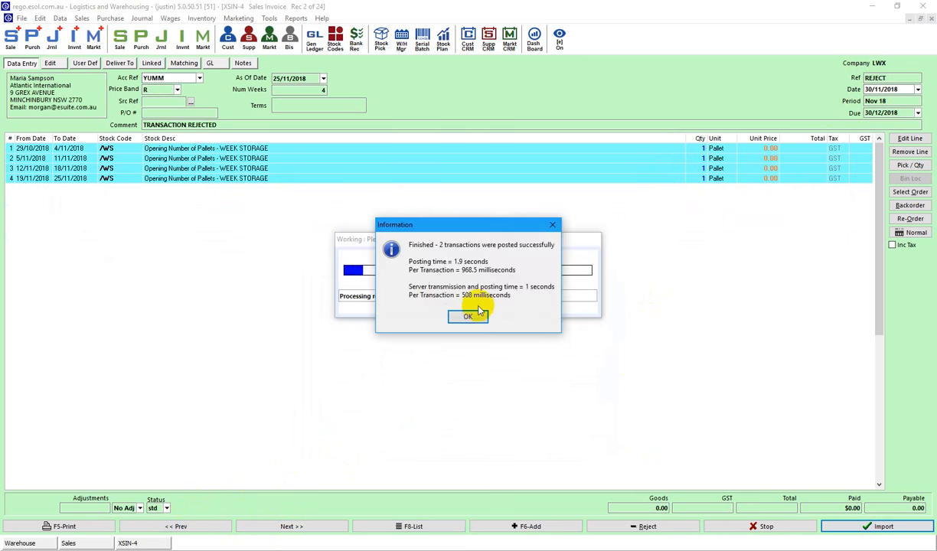
pyautogui.click(468, 317)
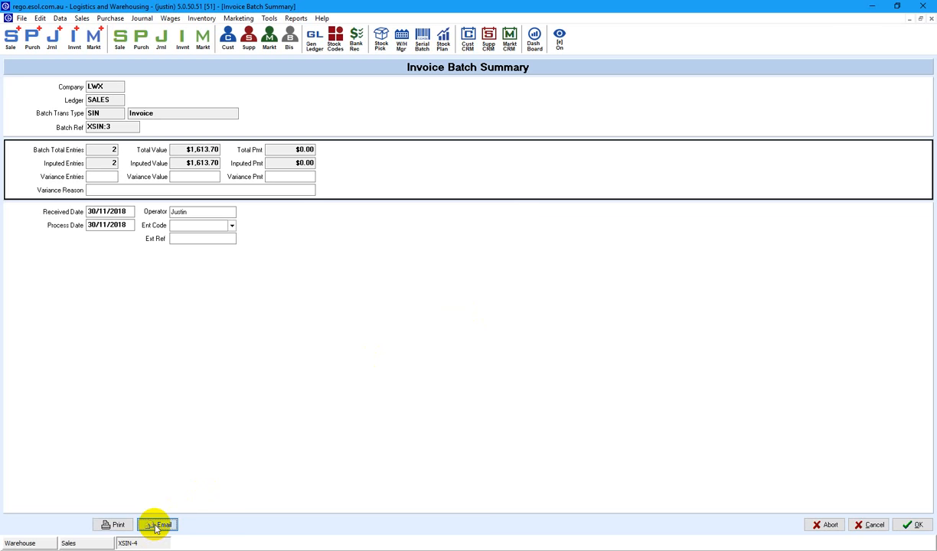
# Email XSIN-3 and XSIN-4 with the 3PL Invoice layout and Outlook HTML Monthly template.
pyautogui.click(155, 525)
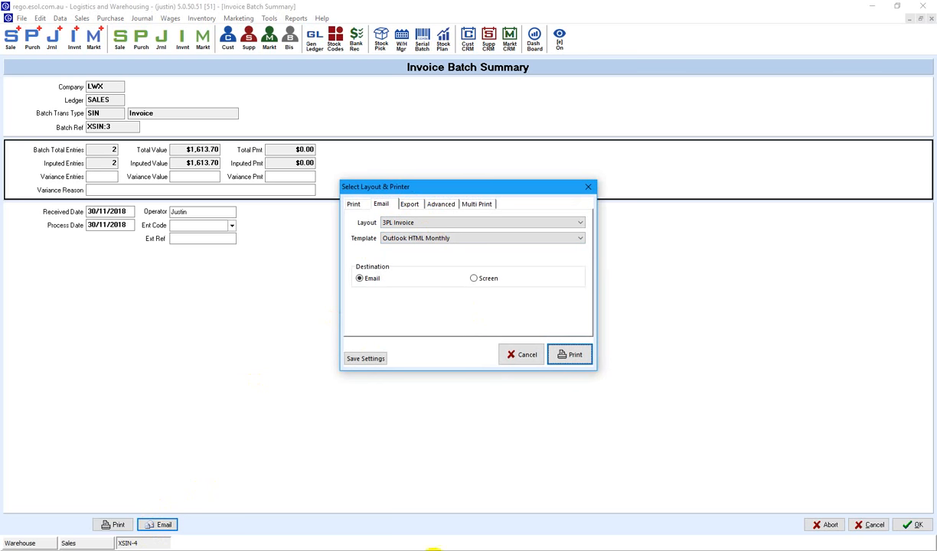
pyautogui.click(253, 550)
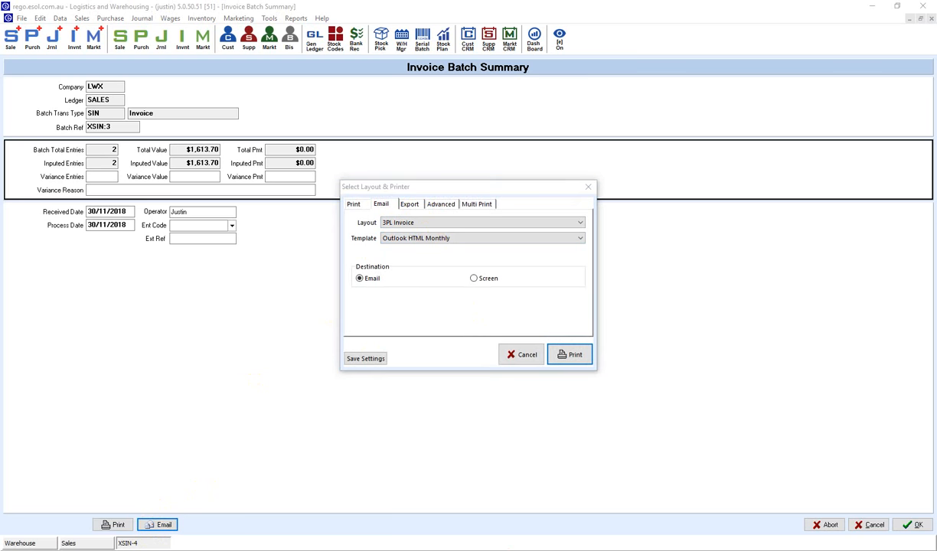
pyautogui.click(576, 355)
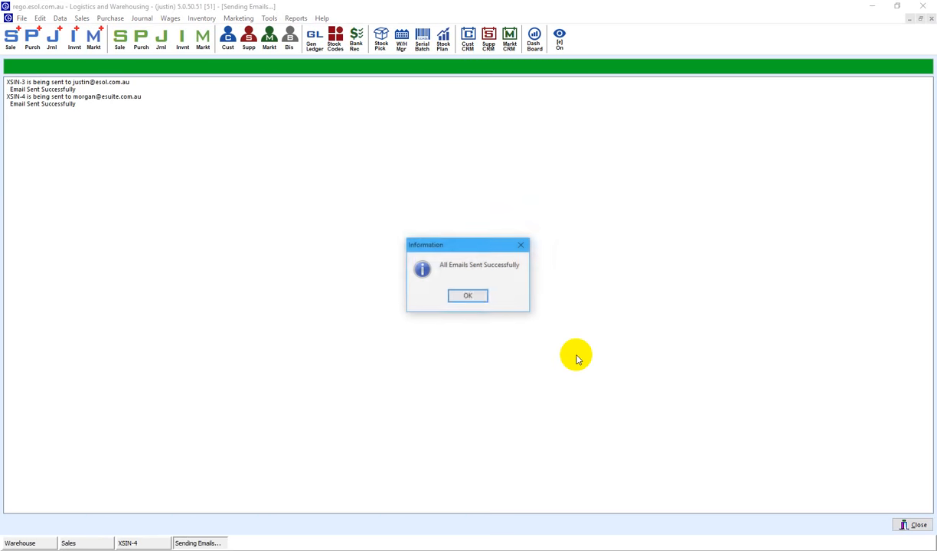
pyautogui.click(468, 295)
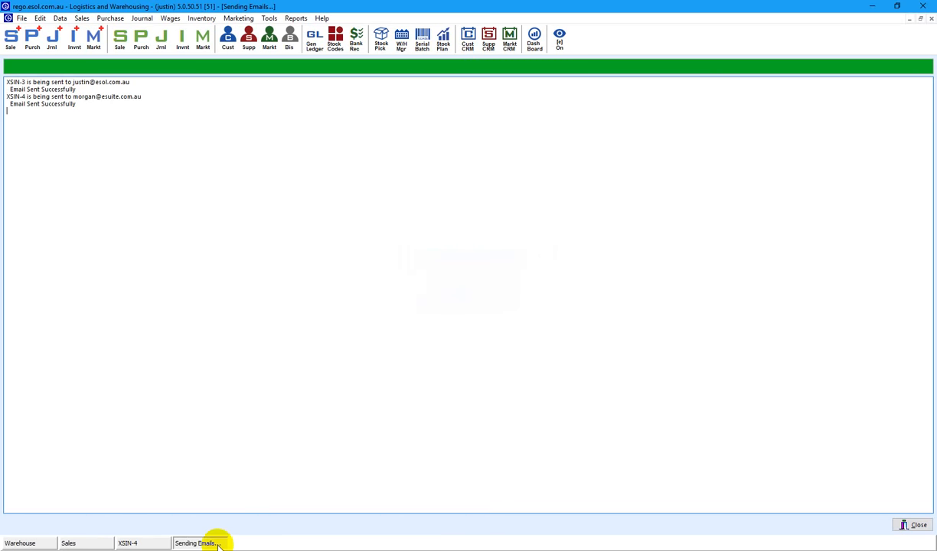
# Open the sent XSIN-3 invoice email in Outlook and close the Reminders window.
pyautogui.click(73, 543)
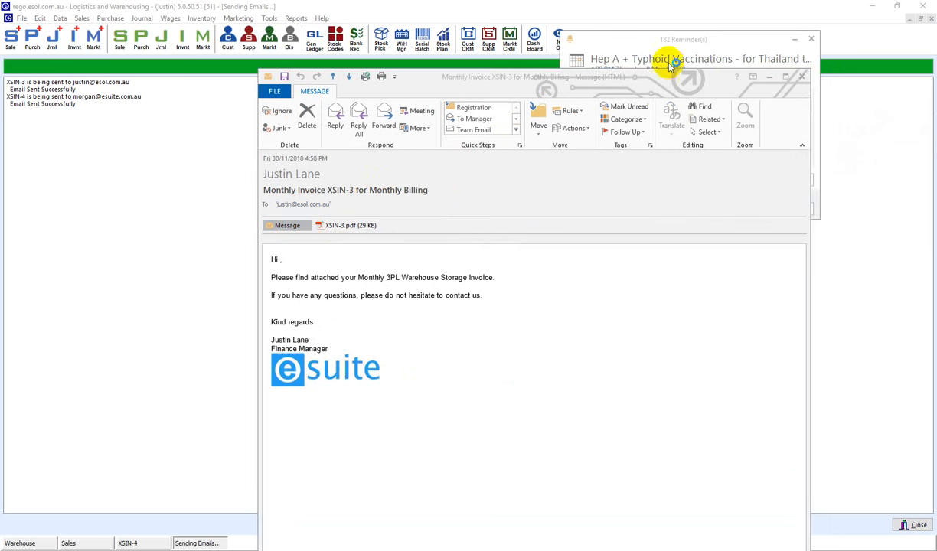
pyautogui.click(811, 39)
# Drag the XSIN-3.pdf Acrobat Reader window fully into view.
pyautogui.moveTo(935, 61); pyautogui.dragTo(380, 42)
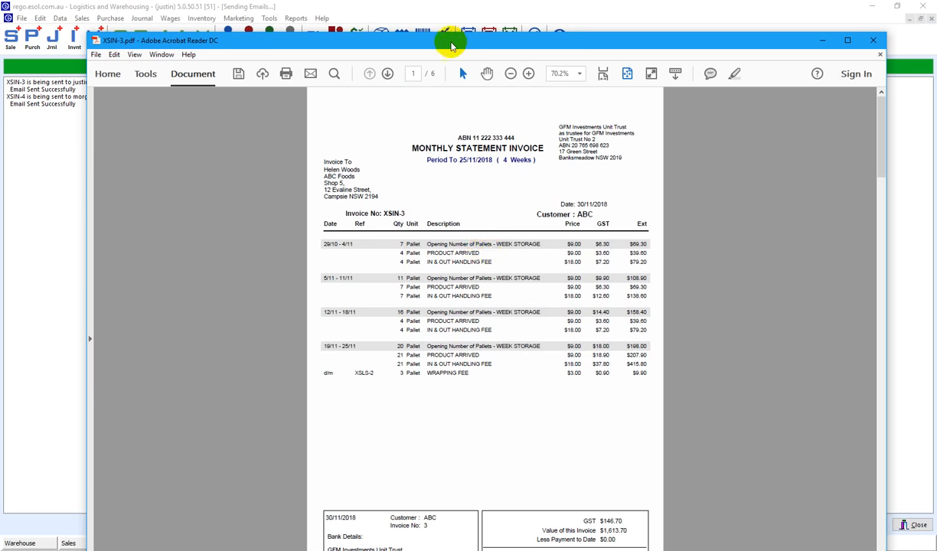
pyautogui.moveTo(446, 42); pyautogui.dragTo(447, 14)
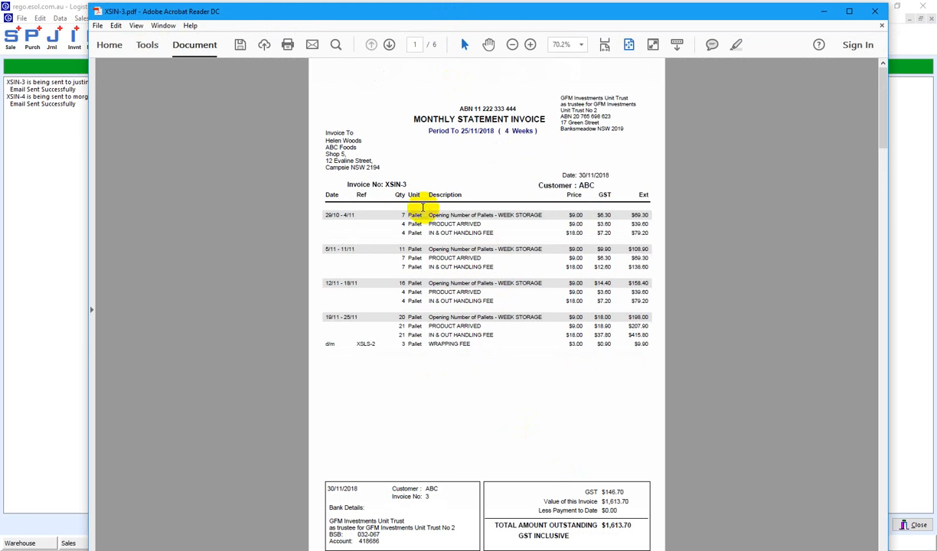
# Read the XSIN-3 PDF through to page 6 of 6, then close Acrobat and the email.
pyautogui.click(389, 46)
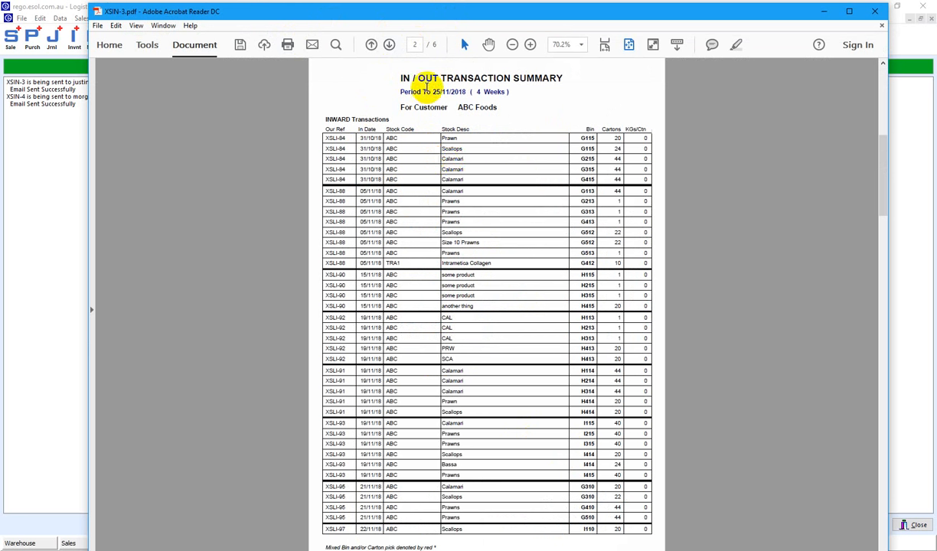
pyautogui.click(390, 45)
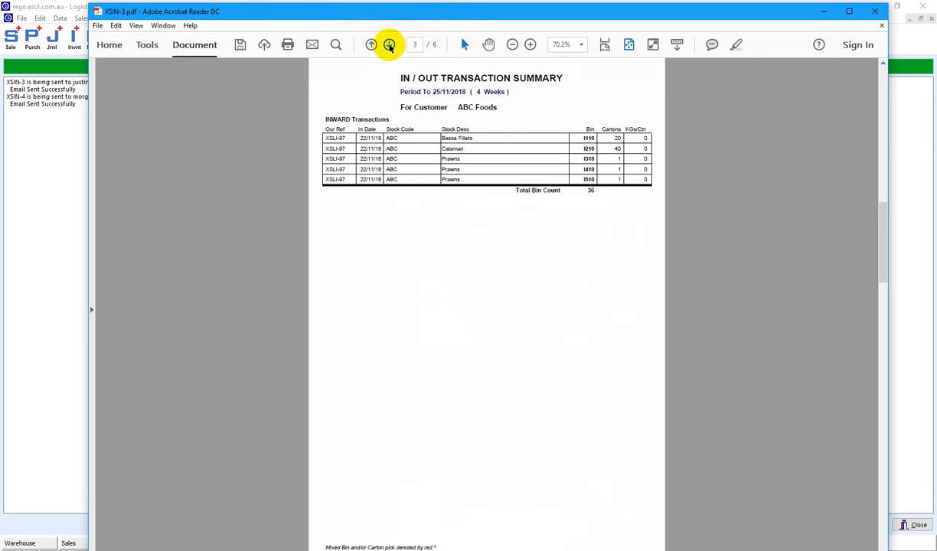
pyautogui.click(389, 45)
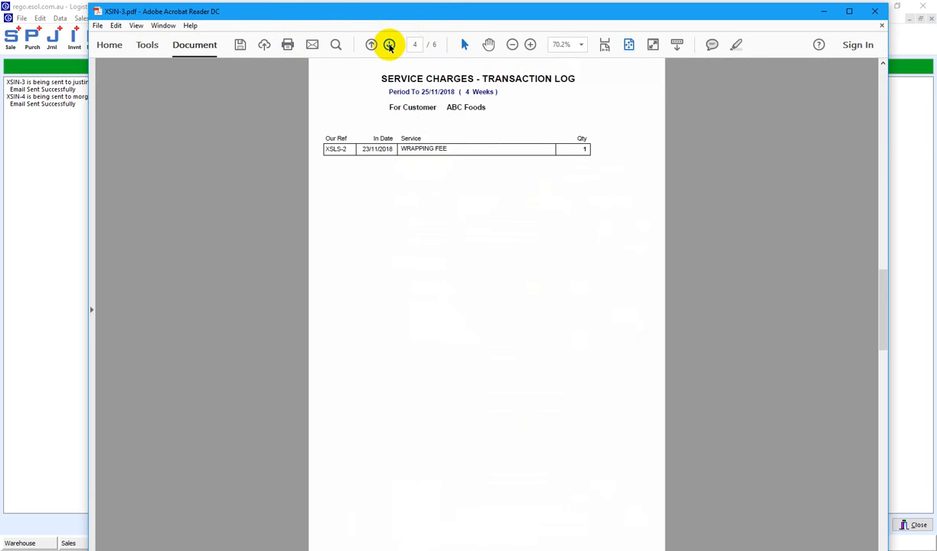
pyautogui.click(390, 45)
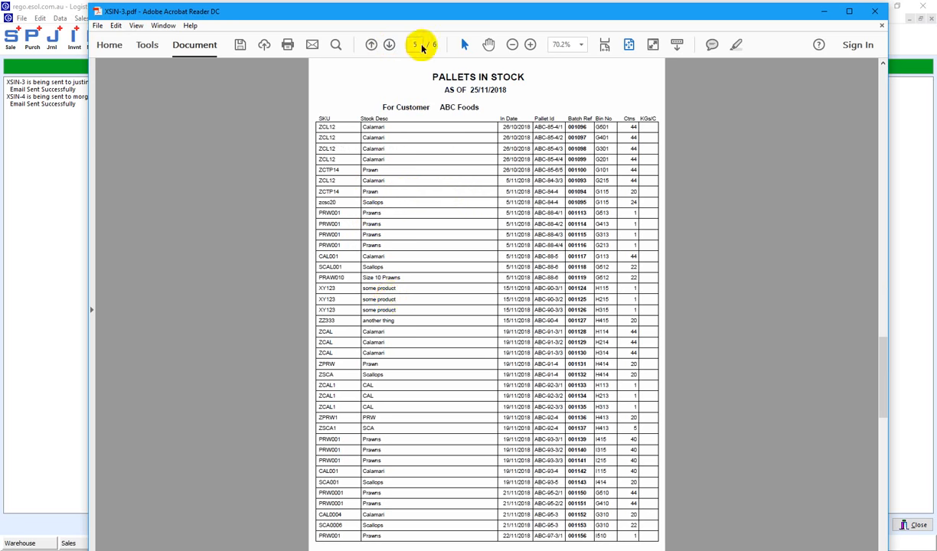
pyautogui.click(389, 45)
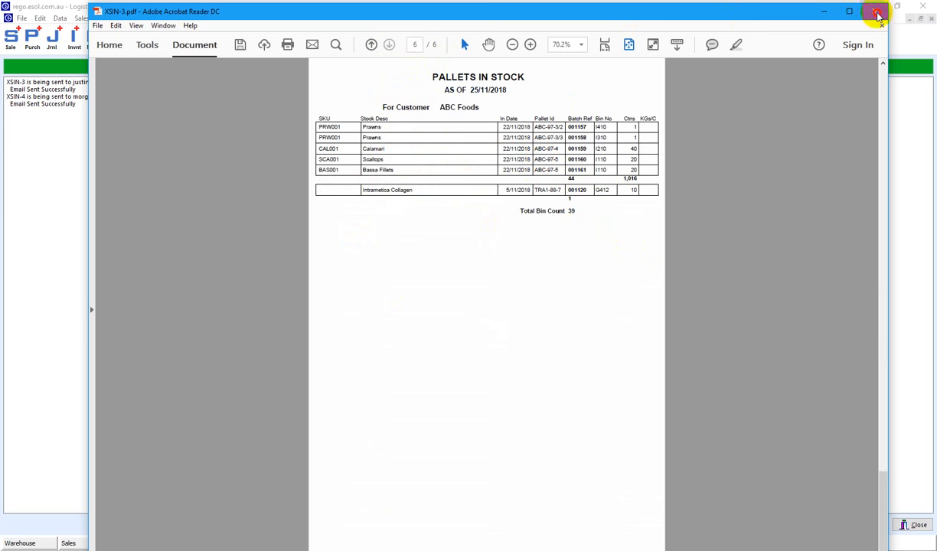
pyautogui.click(877, 13)
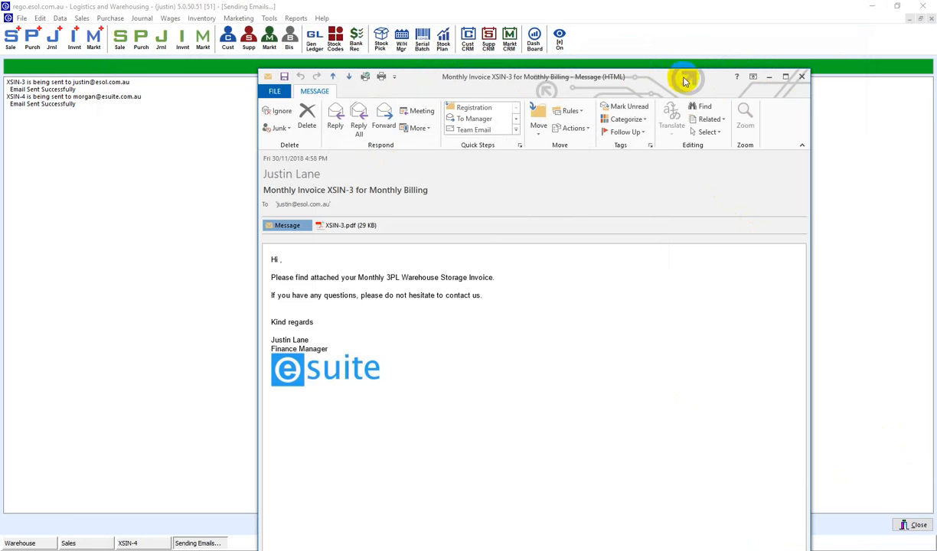
pyautogui.click(802, 77)
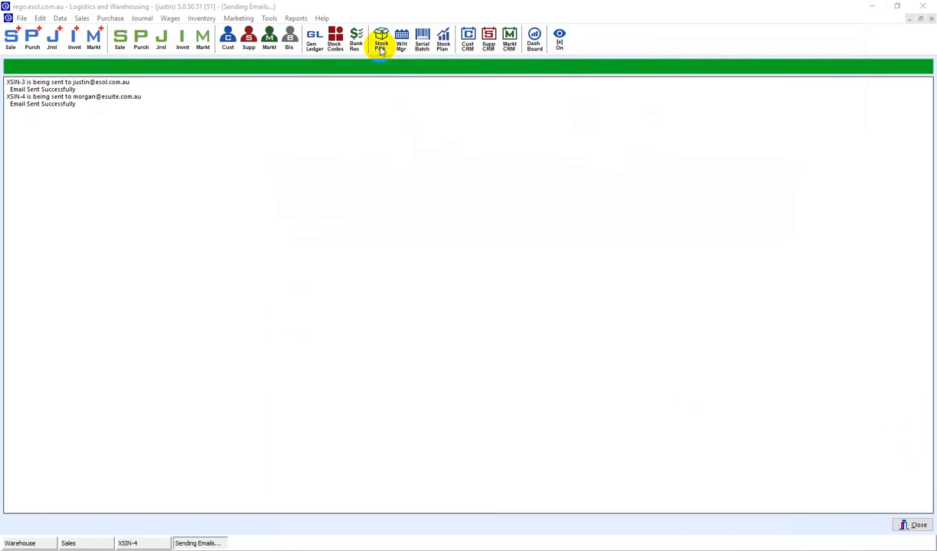
pyautogui.click(634, 47)
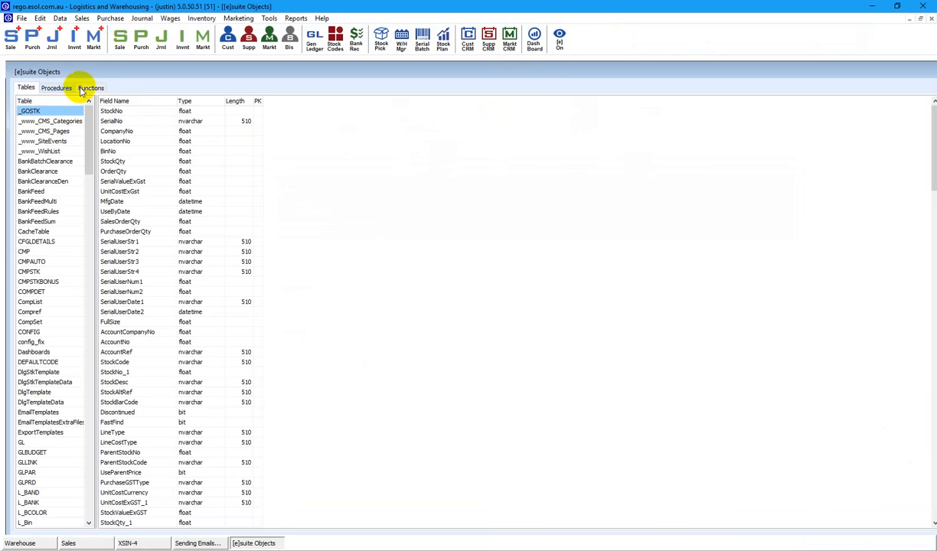
pyautogui.click(84, 89)
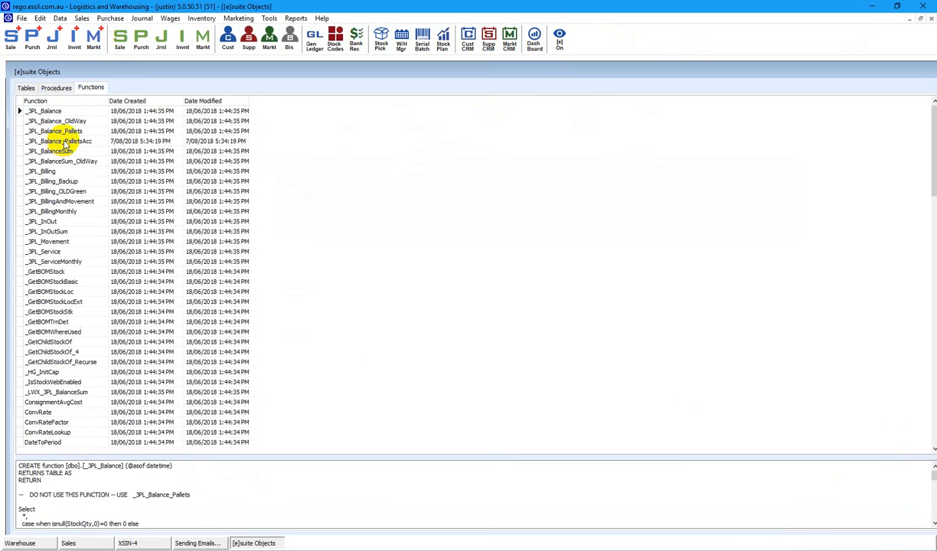
pyautogui.click(54, 213)
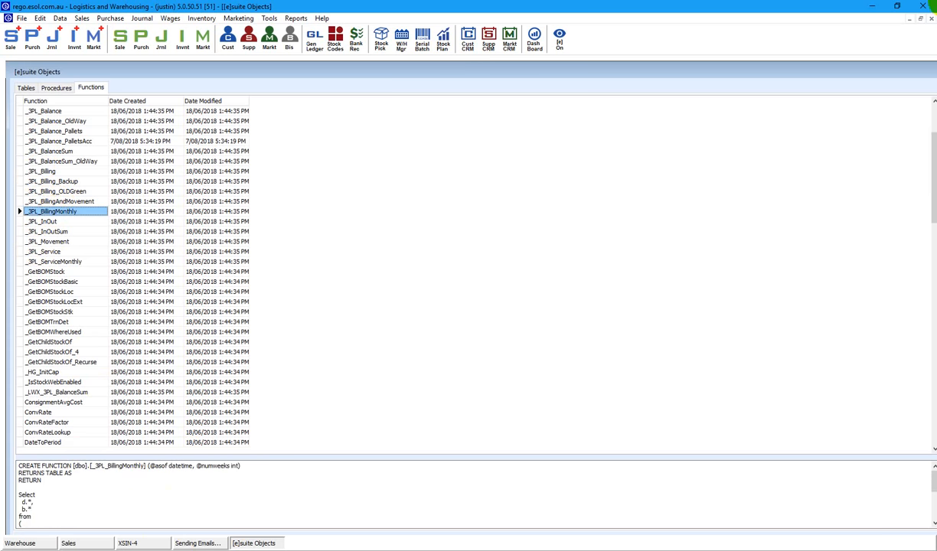
pyautogui.doubleClick(499, 67)
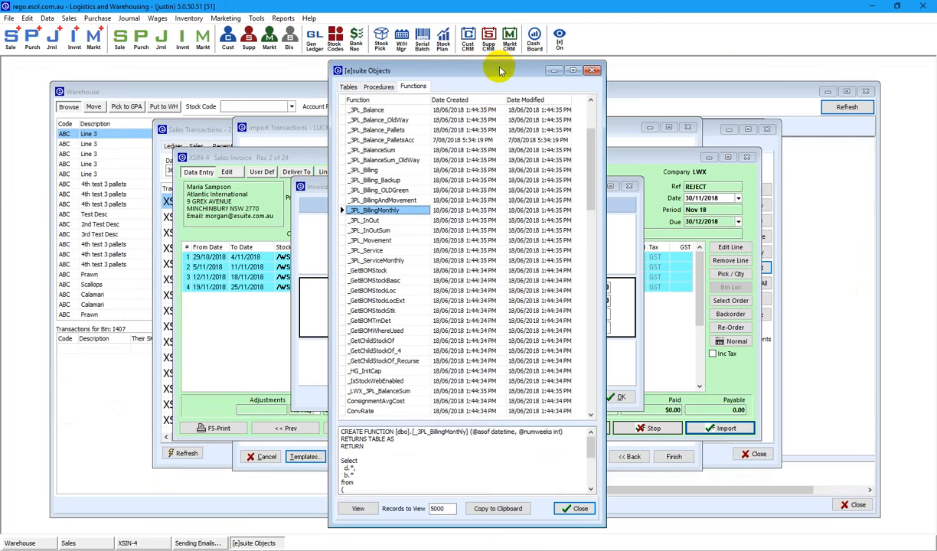
# View _3PL_BillingMonthly's SQL in SQL Tool, highlighting its call to _3PL_Billing.
pyautogui.click(477, 508)
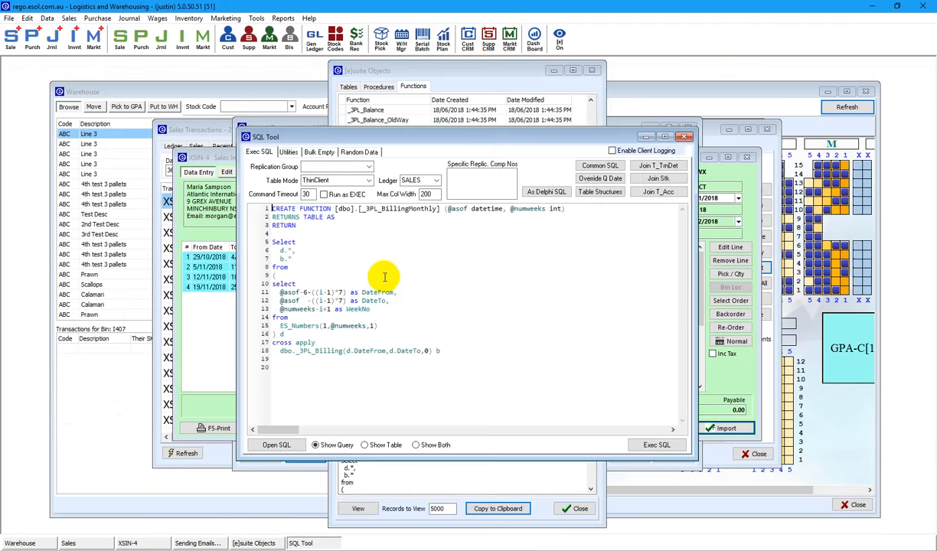
pyautogui.moveTo(299, 351); pyautogui.dragTo(338, 357)
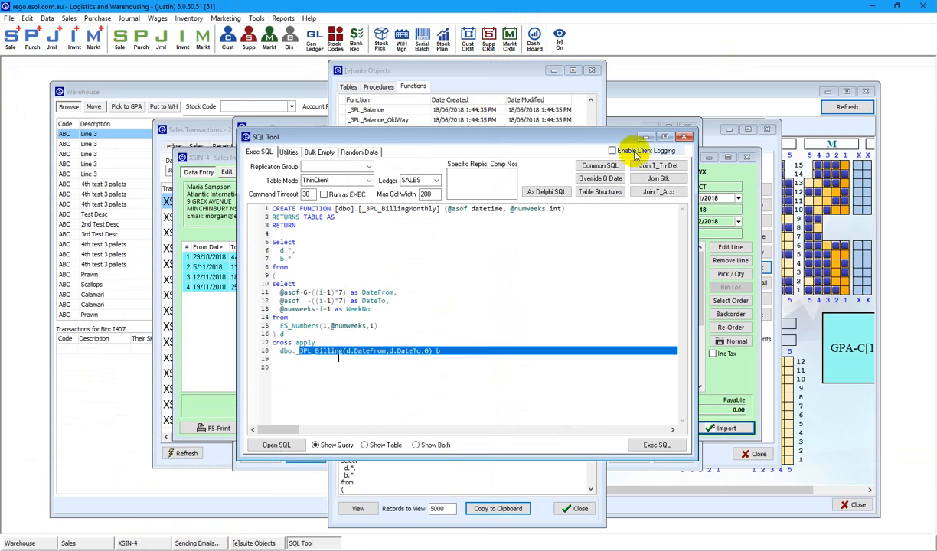
pyautogui.click(684, 140)
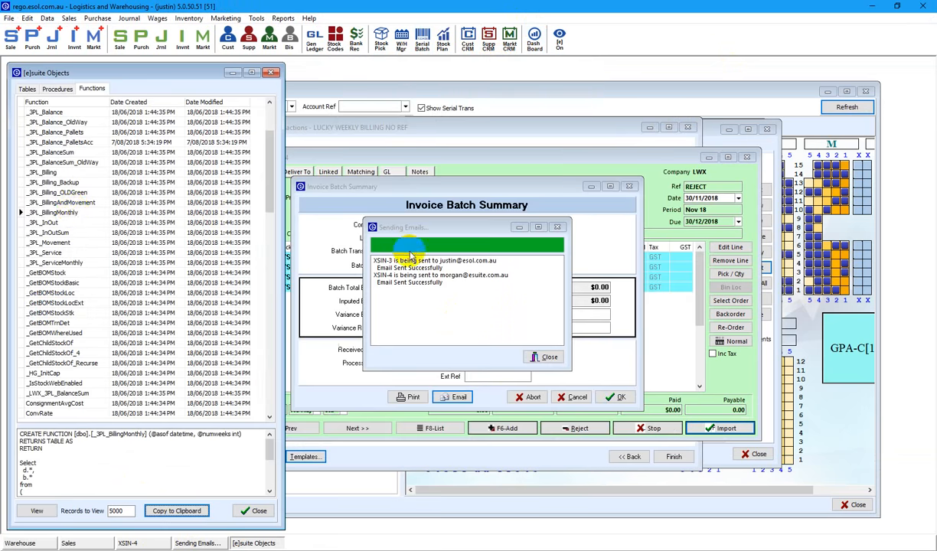
# Open _3PL_Billing's SQL in SQL Tool and highlight the from clause calling _3PL_InOutSum.
pyautogui.click(42, 173)
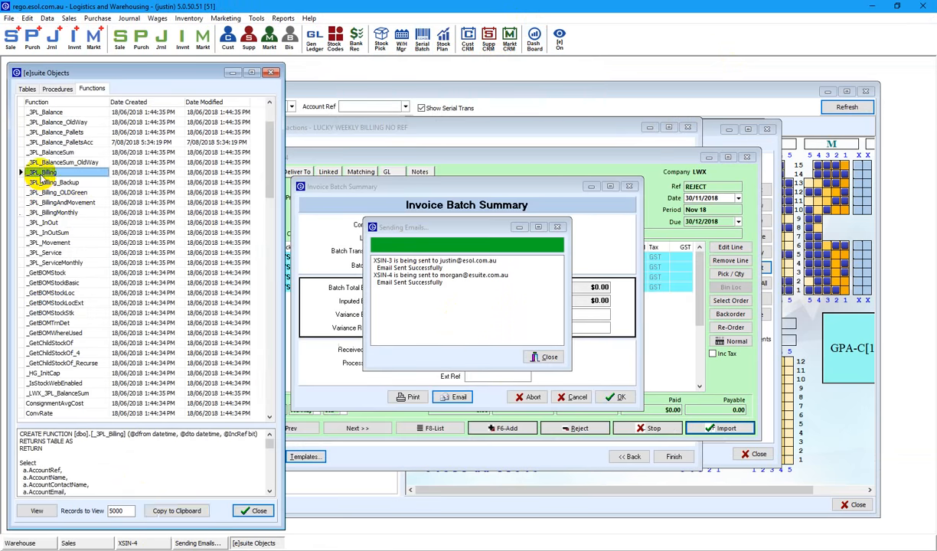
pyautogui.click(167, 510)
pyautogui.hotkey('ctrl', 'q')
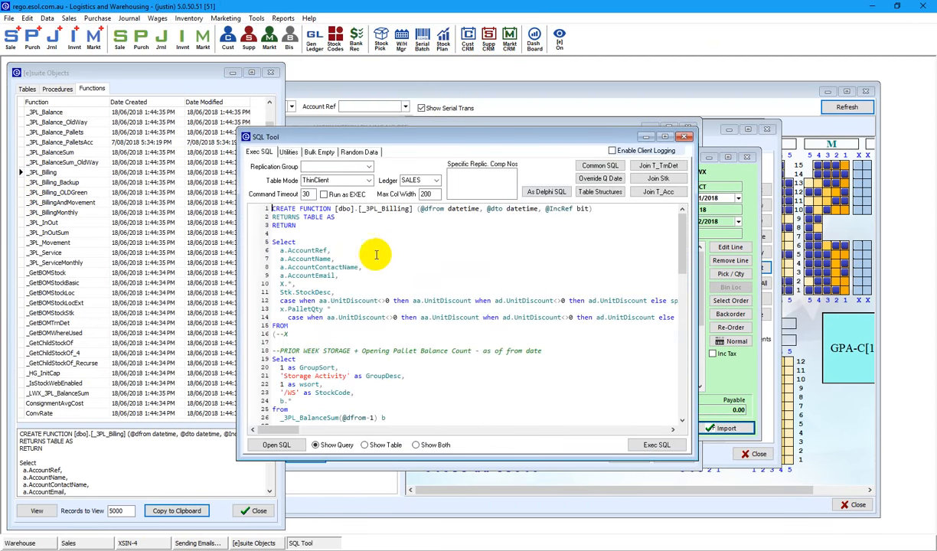
pyautogui.scroll(-5, 329, 289)
pyautogui.scroll(-15, 326, 287)
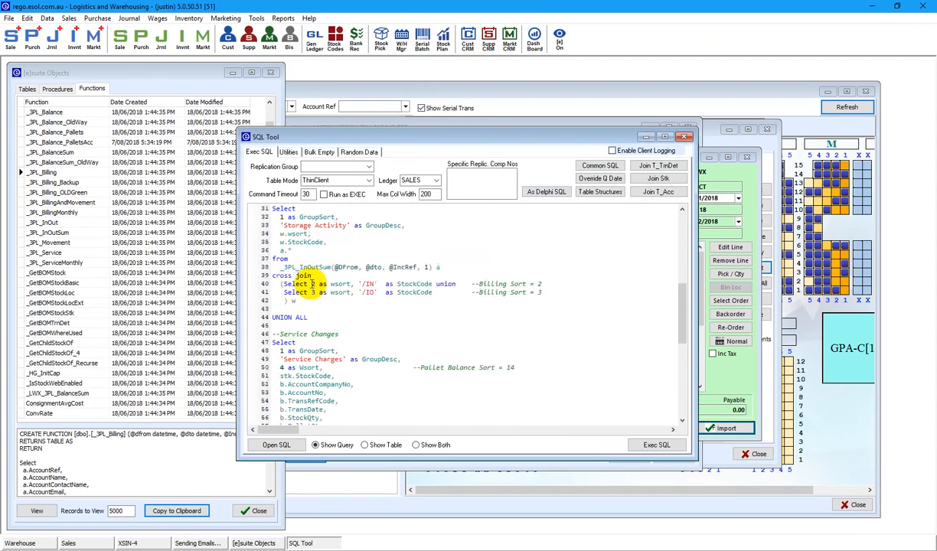
pyautogui.scroll(11, 314, 279)
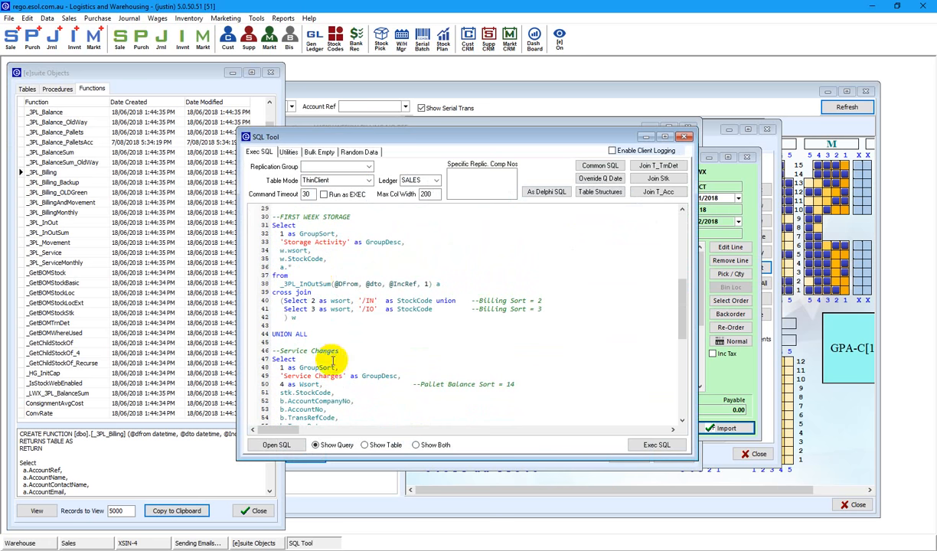
pyautogui.click(277, 287)
pyautogui.moveTo(277, 287); pyautogui.dragTo(273, 276)
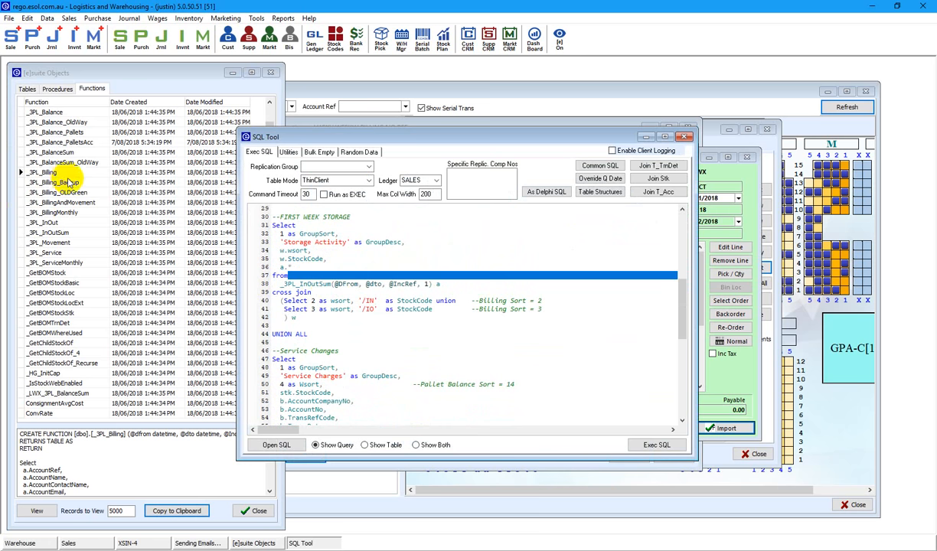
# Show the _3PL_InOutSum function definition and close both SQL Tool windows.
pyautogui.click(49, 233)
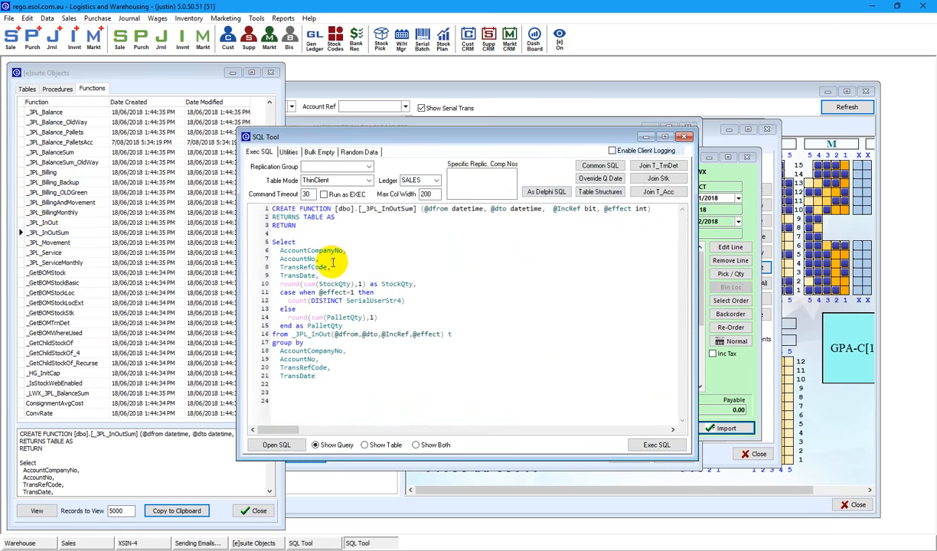
pyautogui.click(684, 138)
pyautogui.click(684, 139)
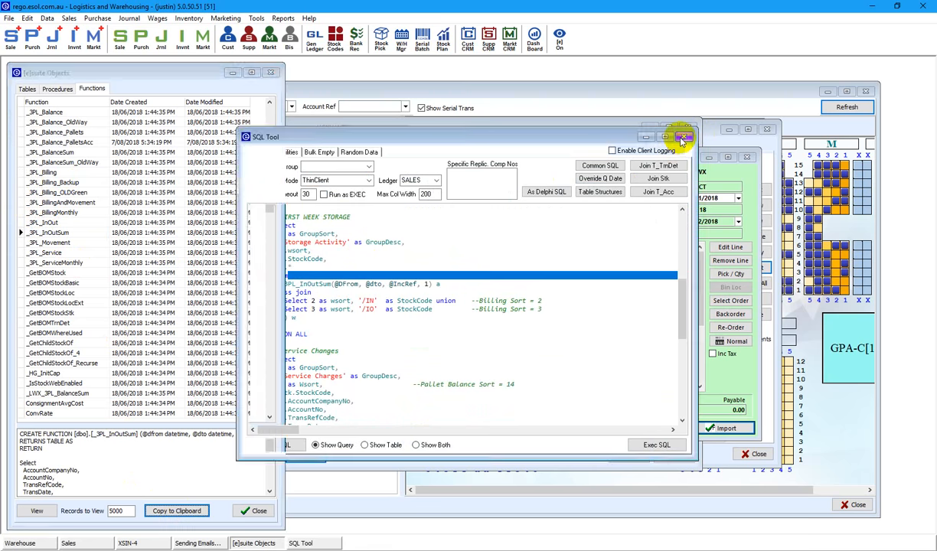
# Close [e]suite Objects and the Sending Emails log, confirm the XSIN:3 invoice batch, and open the Dashboard.
pyautogui.click(273, 74)
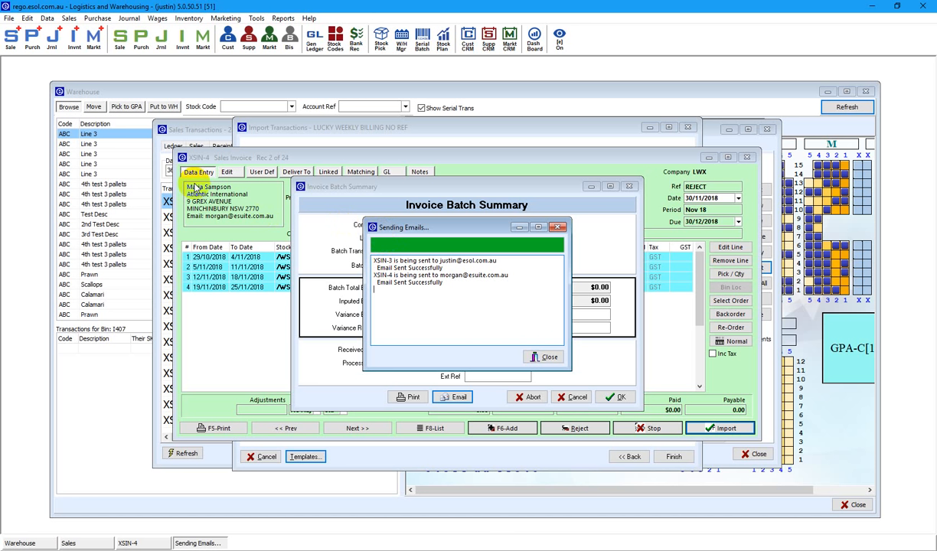
pyautogui.click(542, 359)
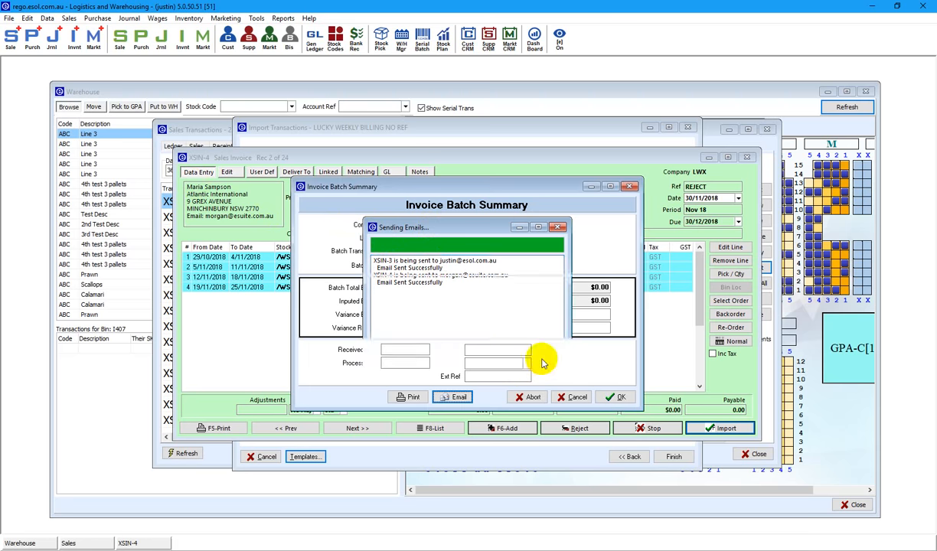
pyautogui.click(620, 398)
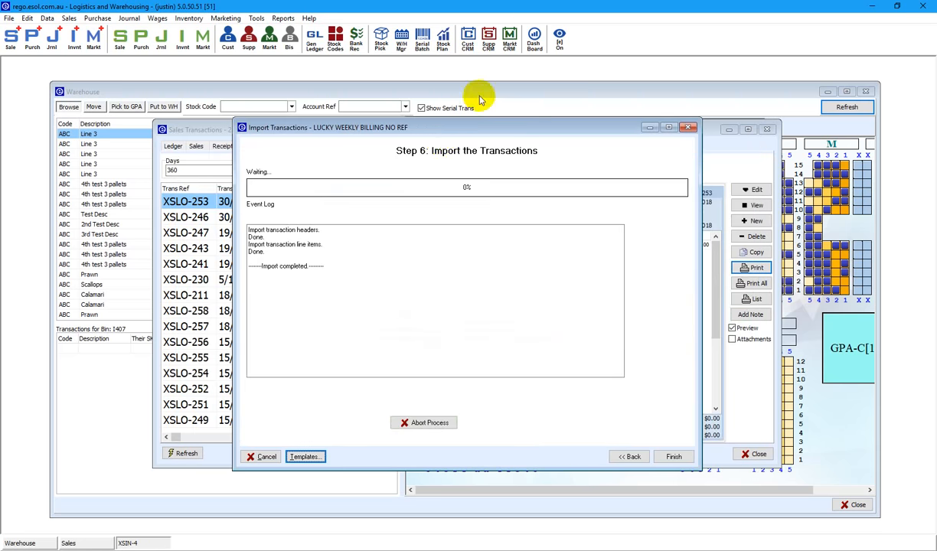
pyautogui.click(534, 38)
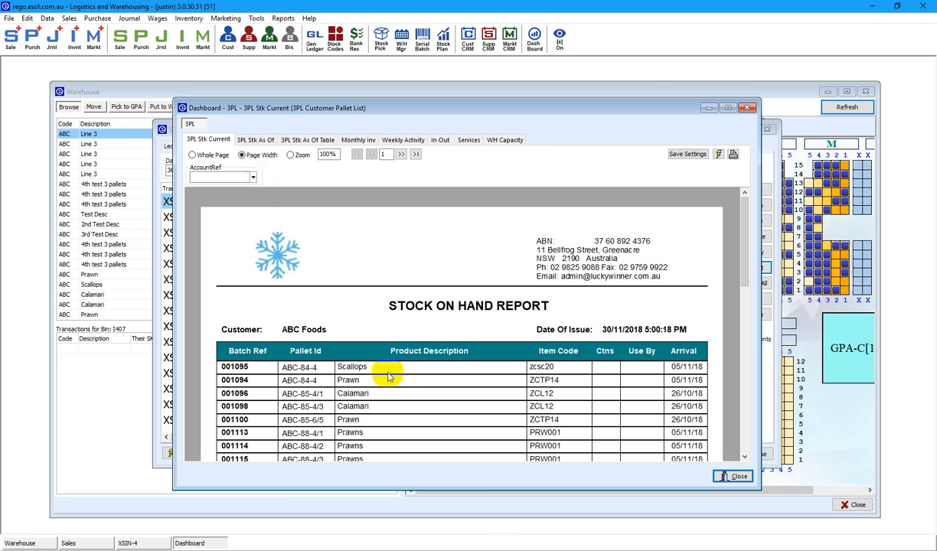
# Select AccountRef ABC for the stock on hand report, then view its 4-week Monthly Inv preview.
pyautogui.click(252, 177)
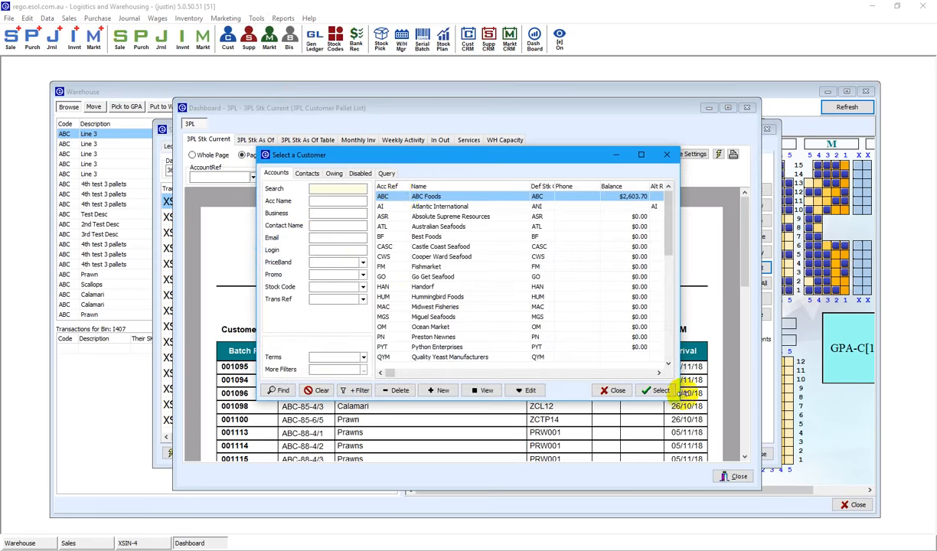
pyautogui.click(653, 389)
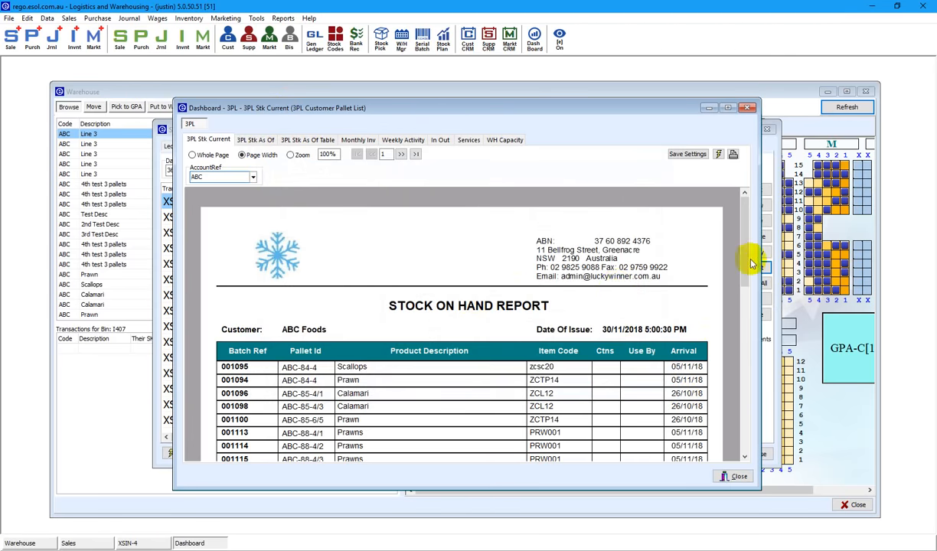
pyautogui.moveTo(746, 261); pyautogui.dragTo(746, 304)
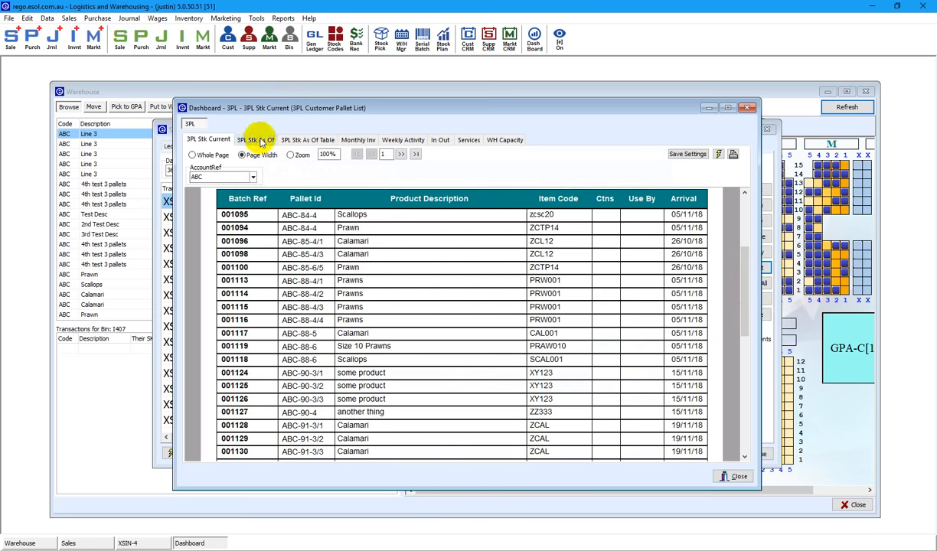
pyautogui.click(359, 139)
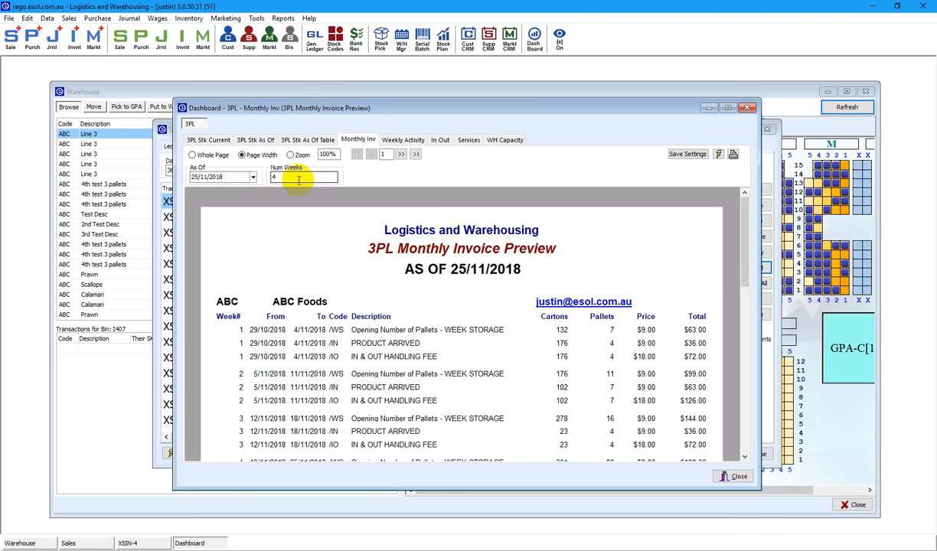
pyautogui.moveTo(739, 268); pyautogui.dragTo(756, 251)
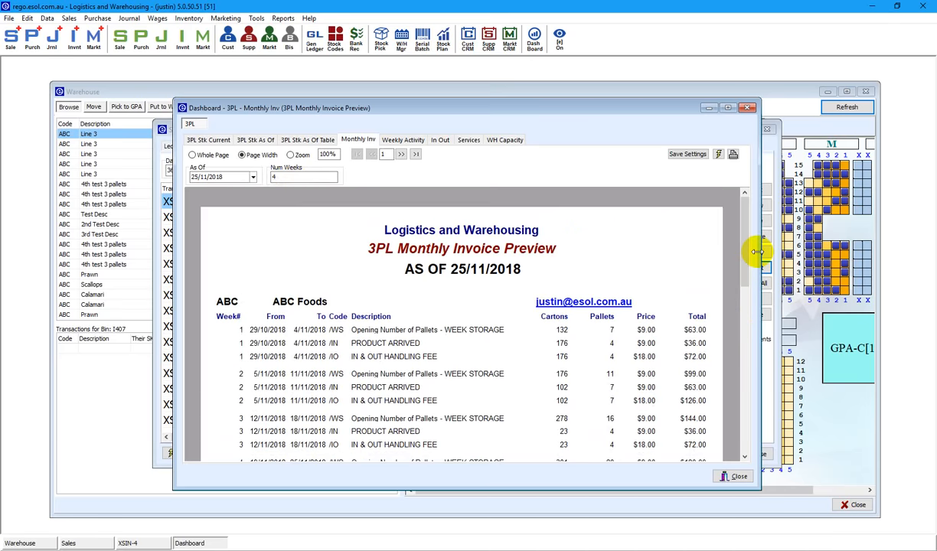